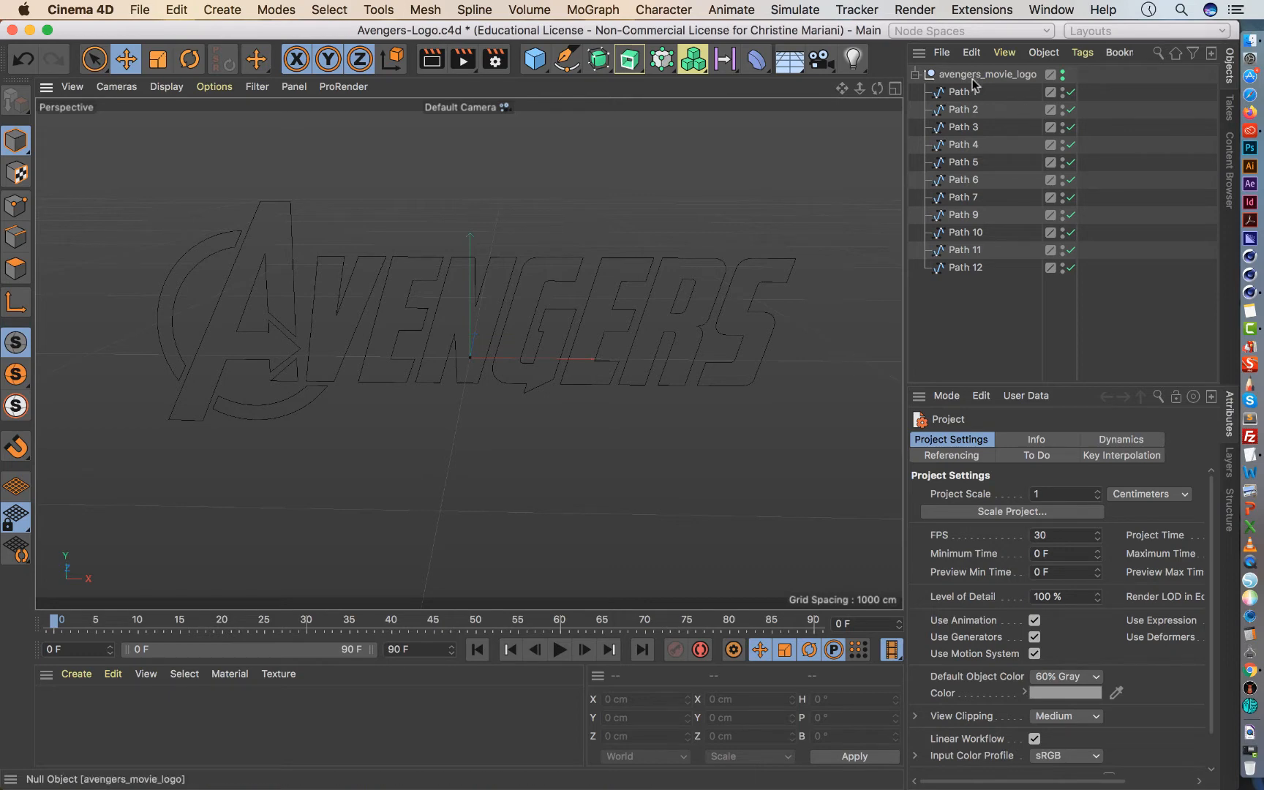
# Disable all the path splines and re-enable them one by one from Path 1 to Path 12 to identify each shape.
pyautogui.moveTo(1070, 91); pyautogui.dragTo(1045, 294)
pyautogui.click(1070, 91)
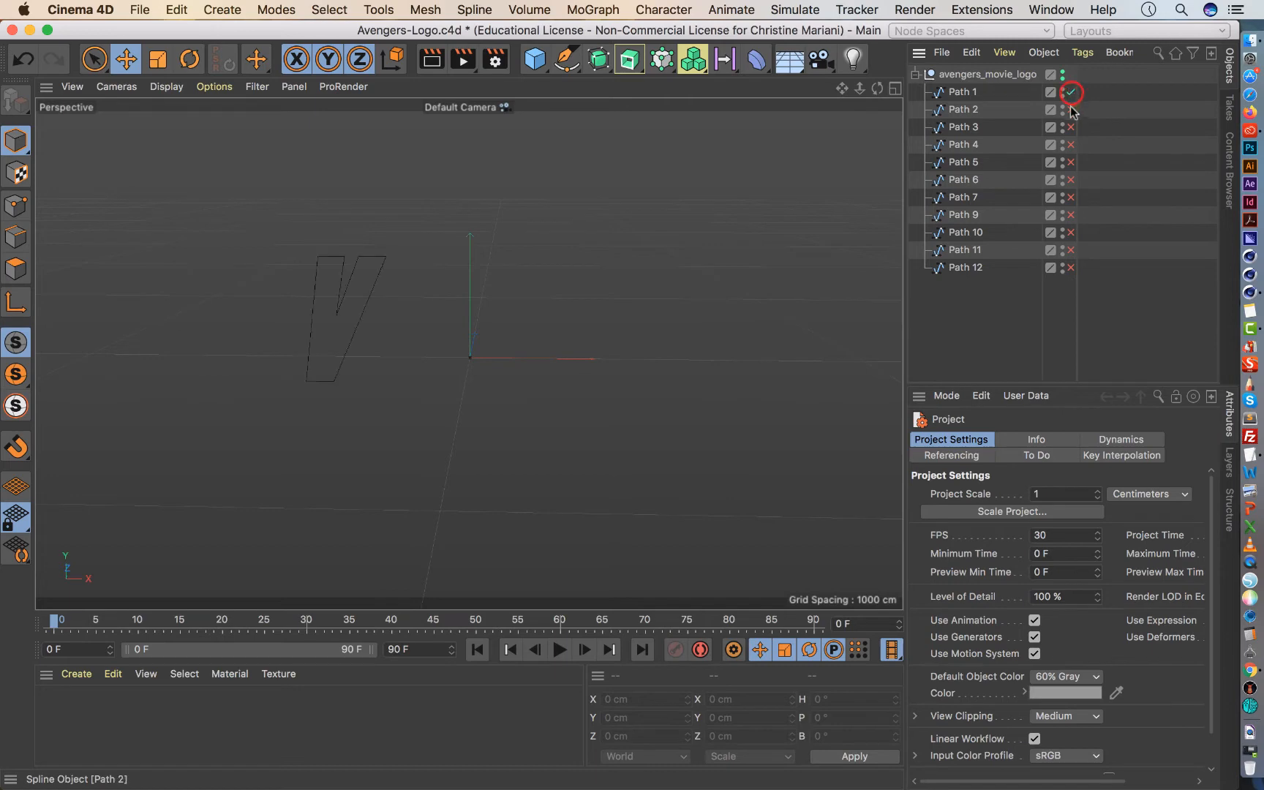
pyautogui.click(1070, 109)
pyautogui.click(1070, 127)
pyautogui.click(1070, 144)
pyautogui.click(1070, 162)
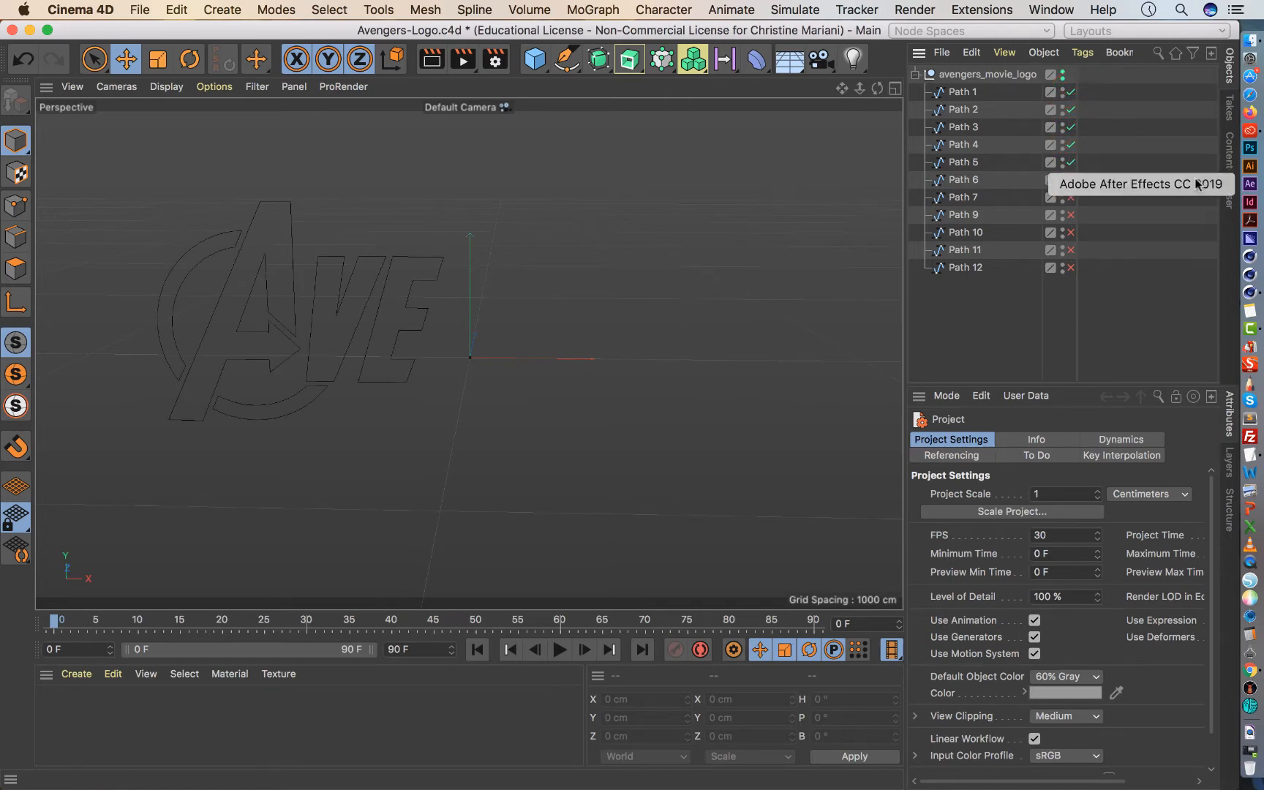
pyautogui.click(1070, 179)
pyautogui.click(1070, 197)
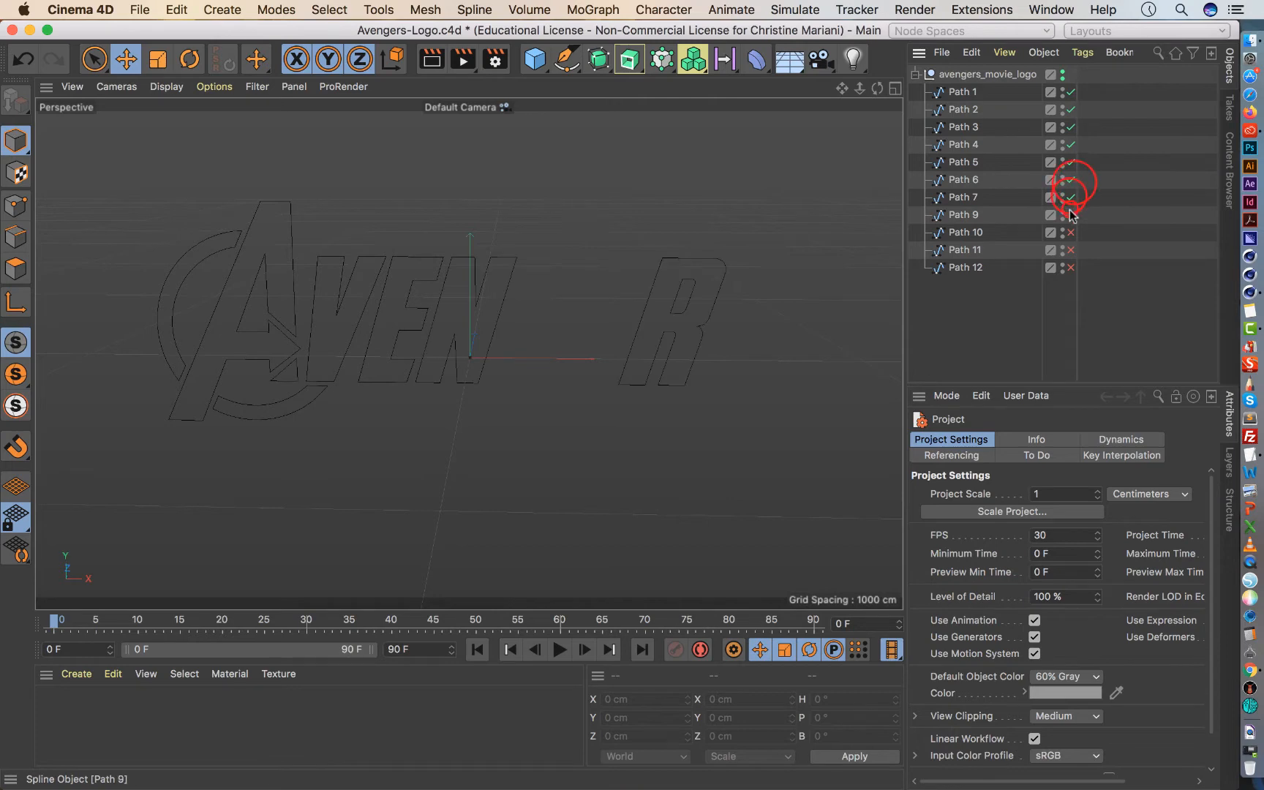
pyautogui.click(1070, 215)
pyautogui.click(1070, 232)
pyautogui.click(1070, 250)
pyautogui.click(1070, 267)
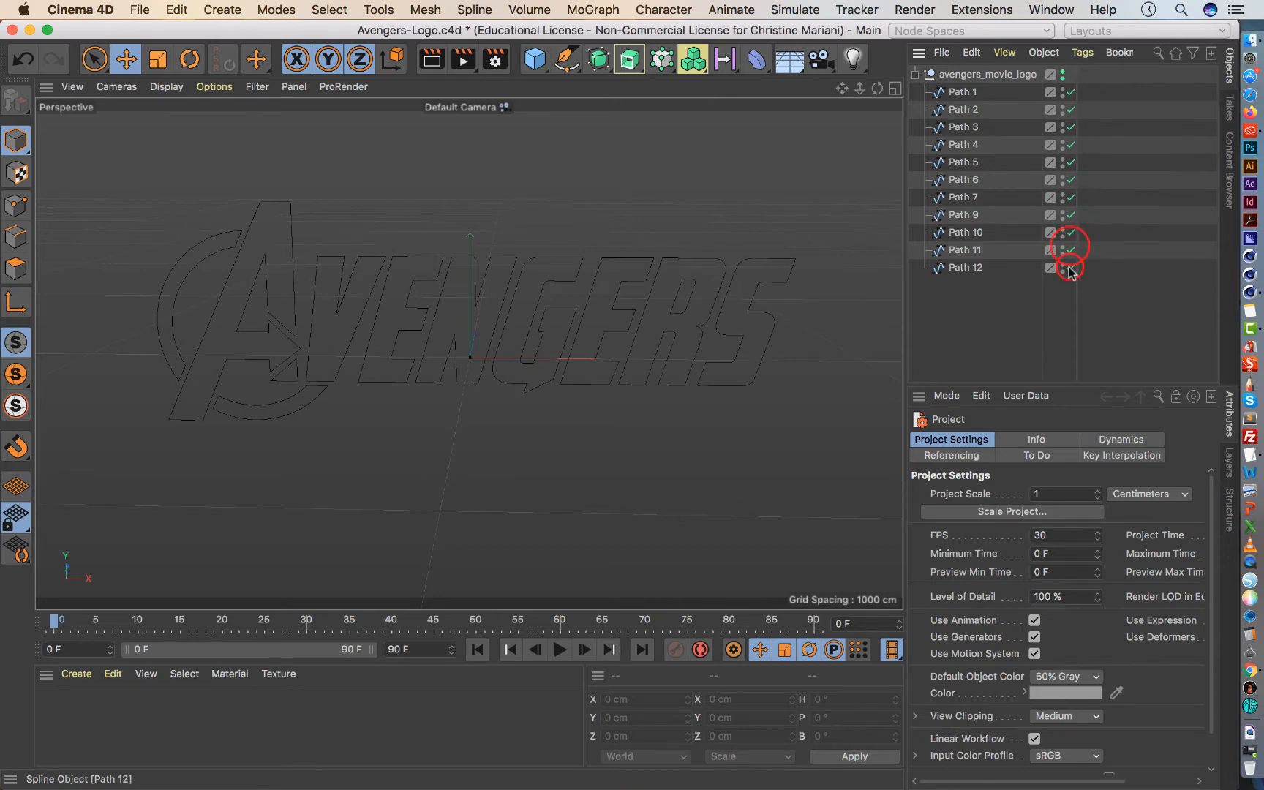
# Toggle individual logo paths, including Paths 1, 2, 3, 4 and 6, off and on to check which part each one draws.
pyautogui.click(1070, 92)
pyautogui.click(1070, 93)
pyautogui.click(1068, 110)
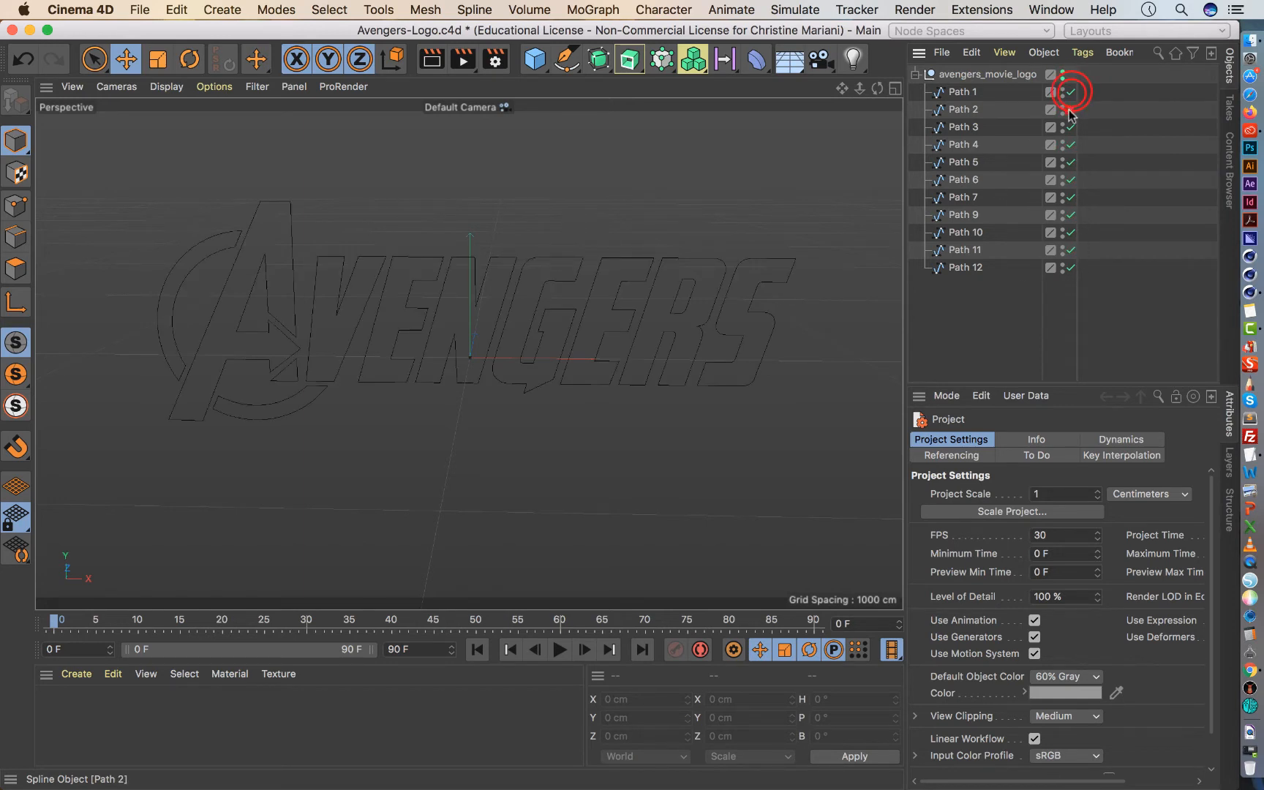
pyautogui.click(1070, 127)
pyautogui.click(1071, 144)
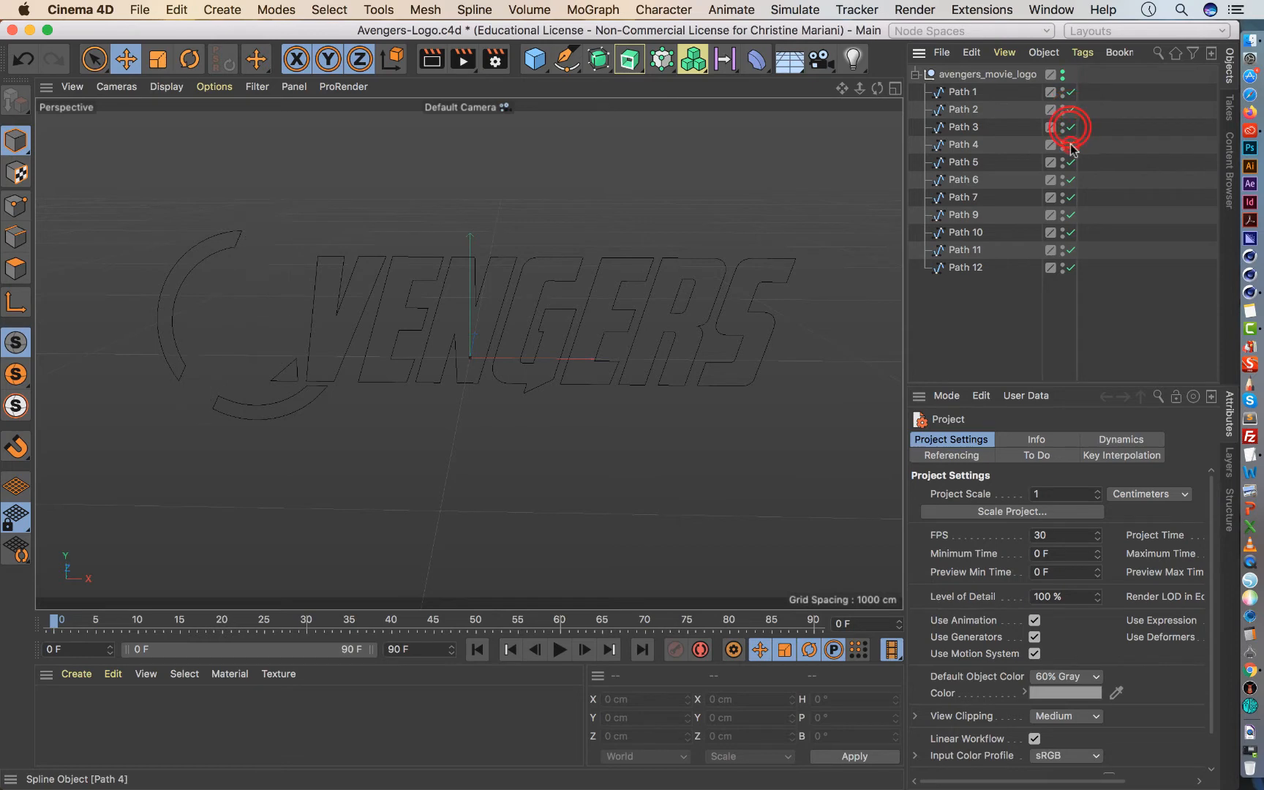
pyautogui.click(1070, 149)
pyautogui.click(1070, 150)
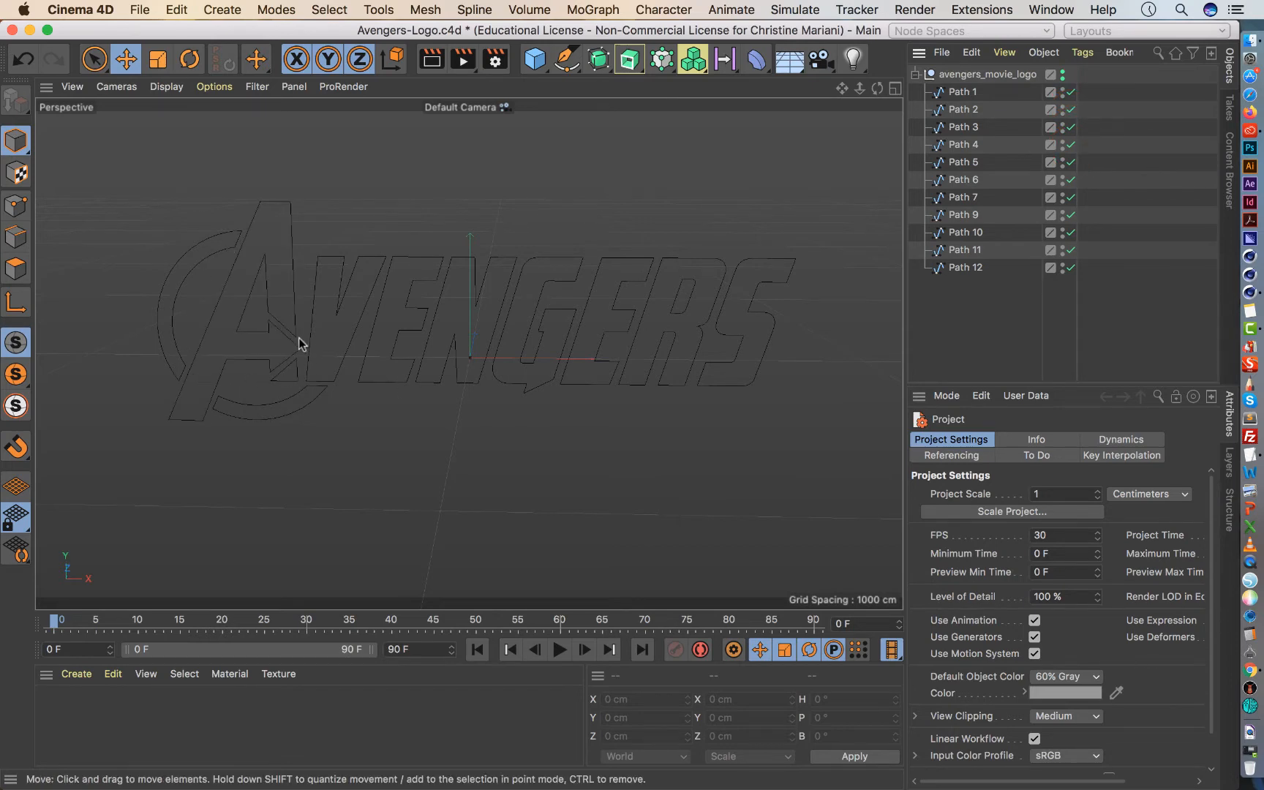
pyautogui.click(1070, 181)
pyautogui.click(1070, 181)
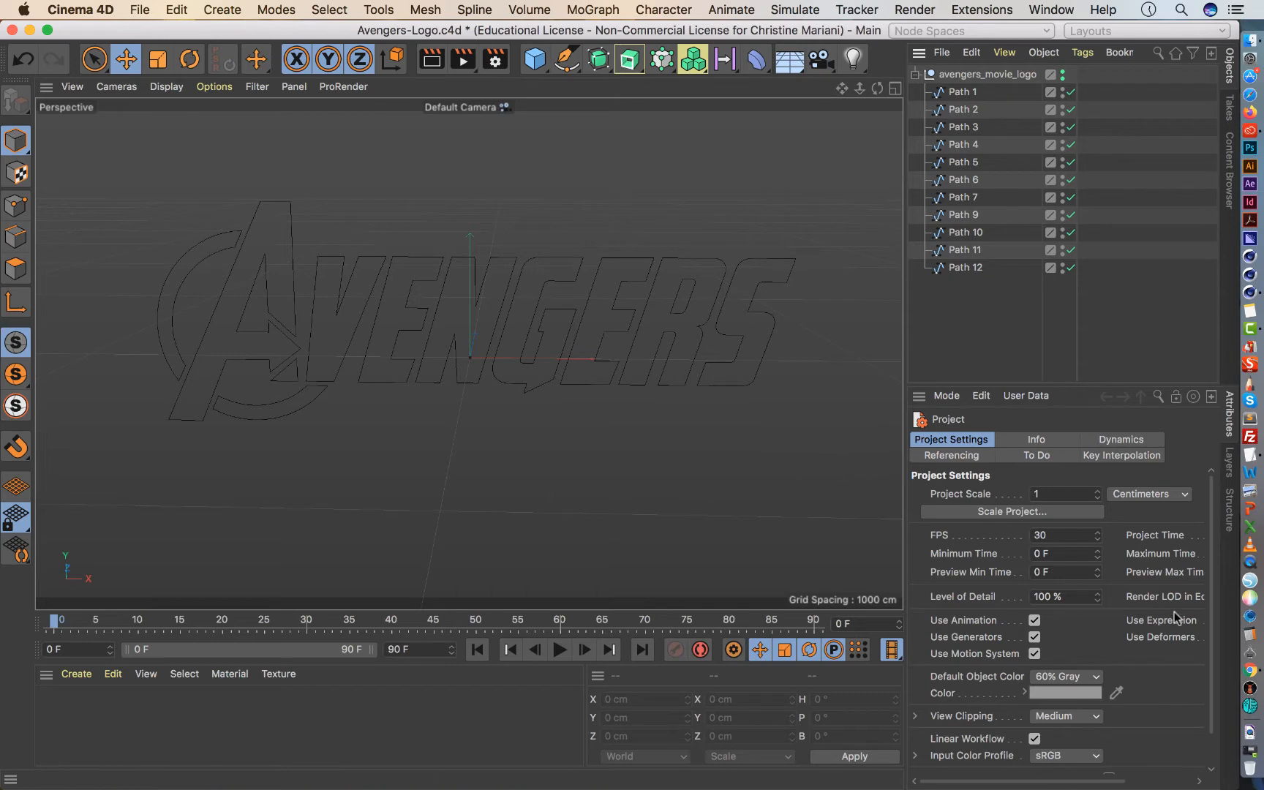
# Switch to Chrome and look over the title stills and opening interview section of the Art of the Title page on The Avengers.
pyautogui.click(1249, 670)
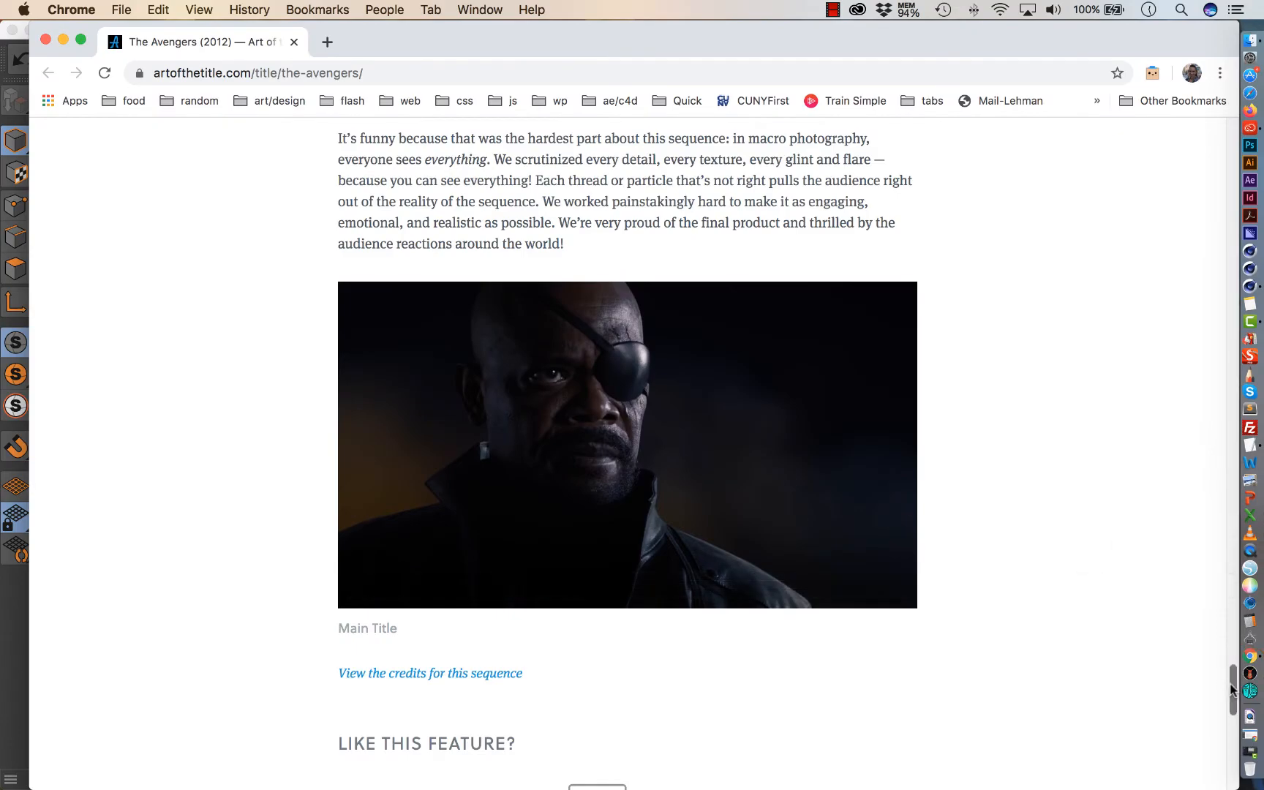
pyautogui.moveTo(1232, 688); pyautogui.dragTo(1202, 155)
pyautogui.scroll(-6, 1192, 190)
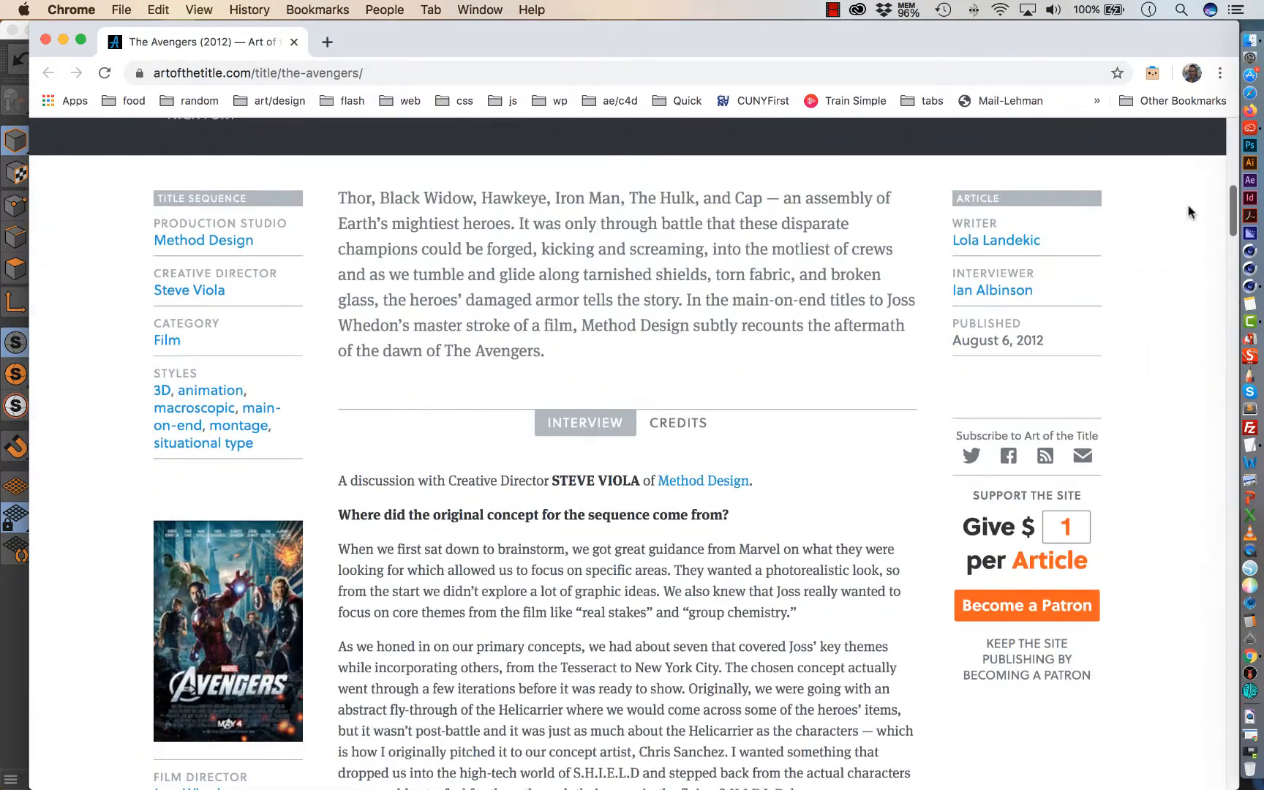
pyautogui.scroll(-10, 1186, 209)
pyautogui.scroll(15, 1170, 289)
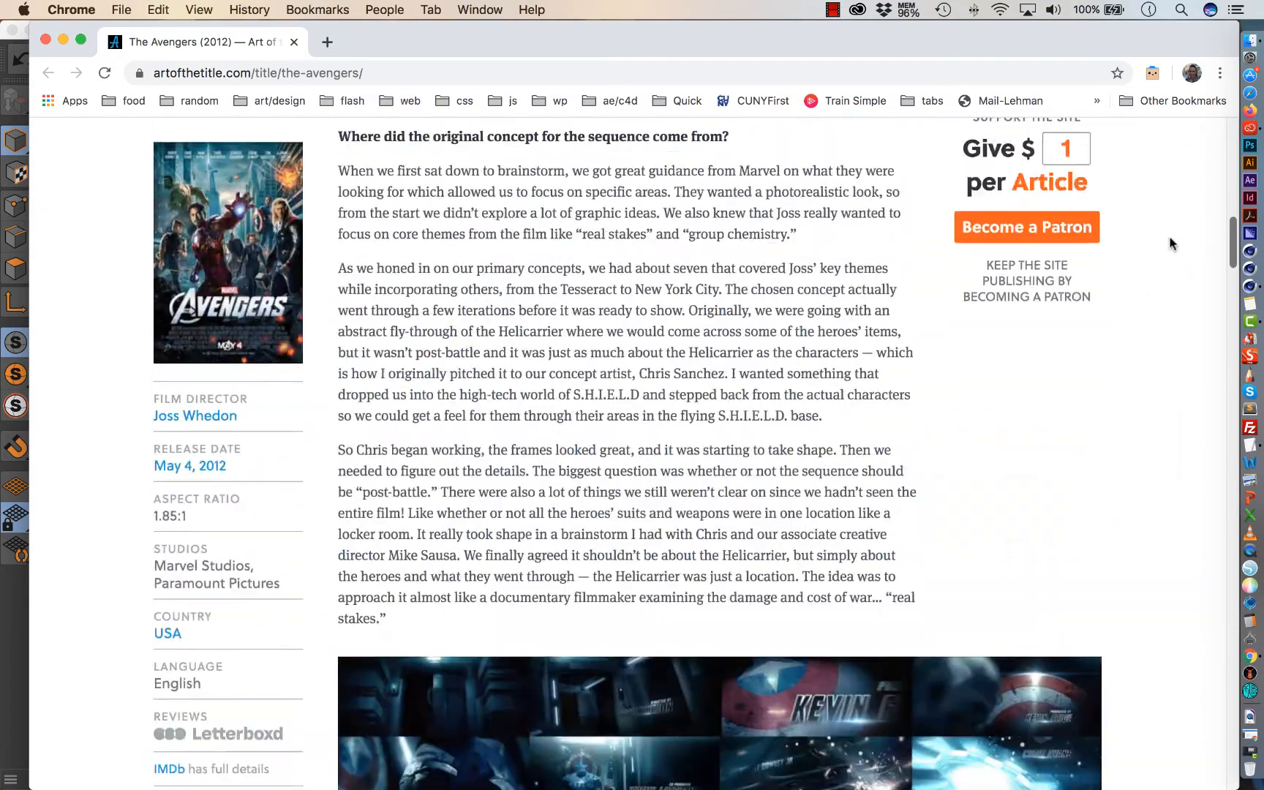
pyautogui.scroll(-8, 1171, 153)
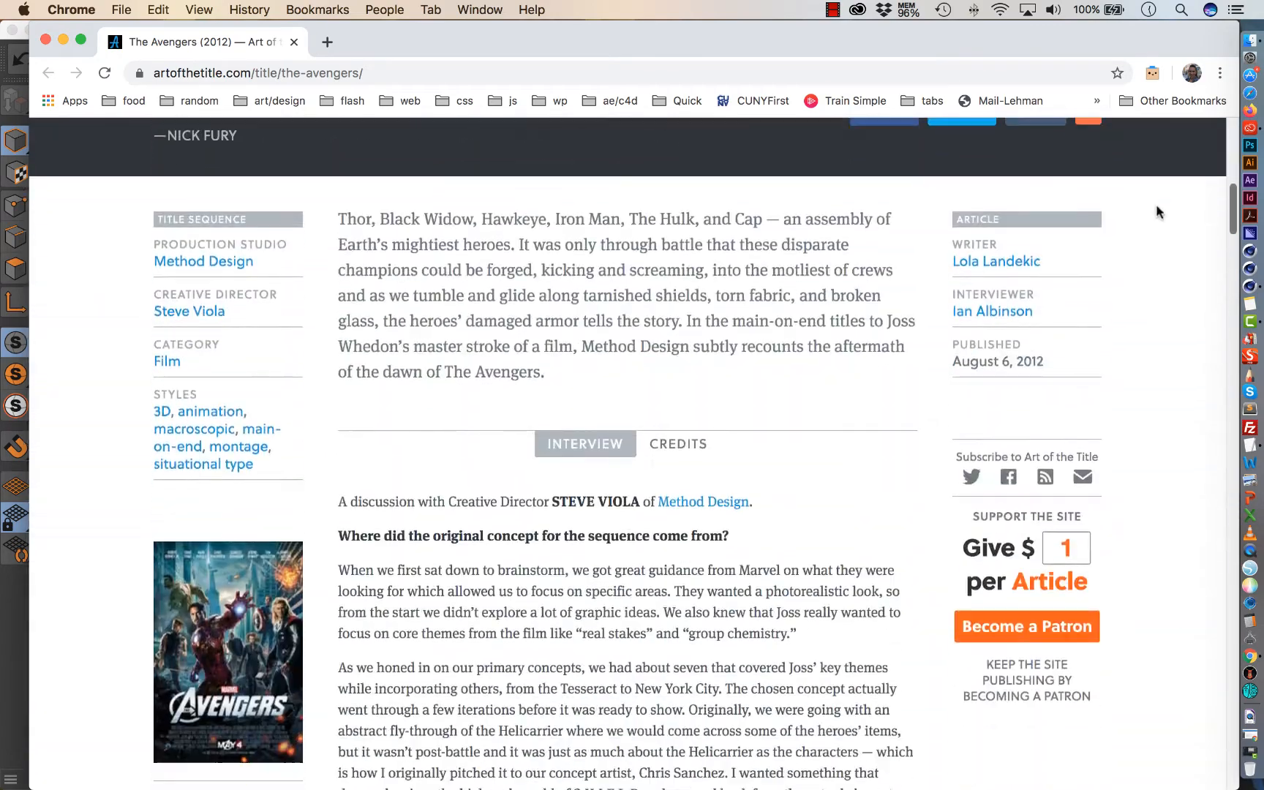
pyautogui.scroll(10, 1157, 211)
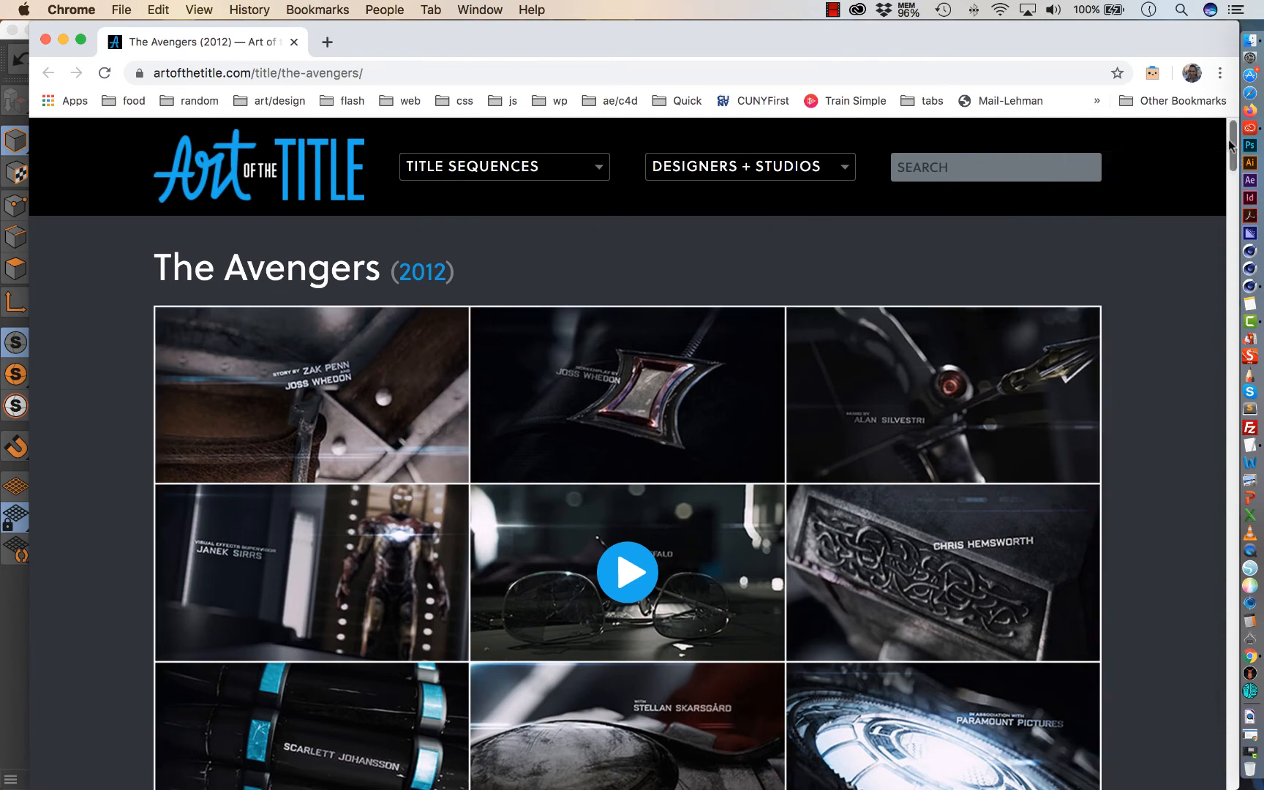
pyautogui.scroll(-10, 828, 361)
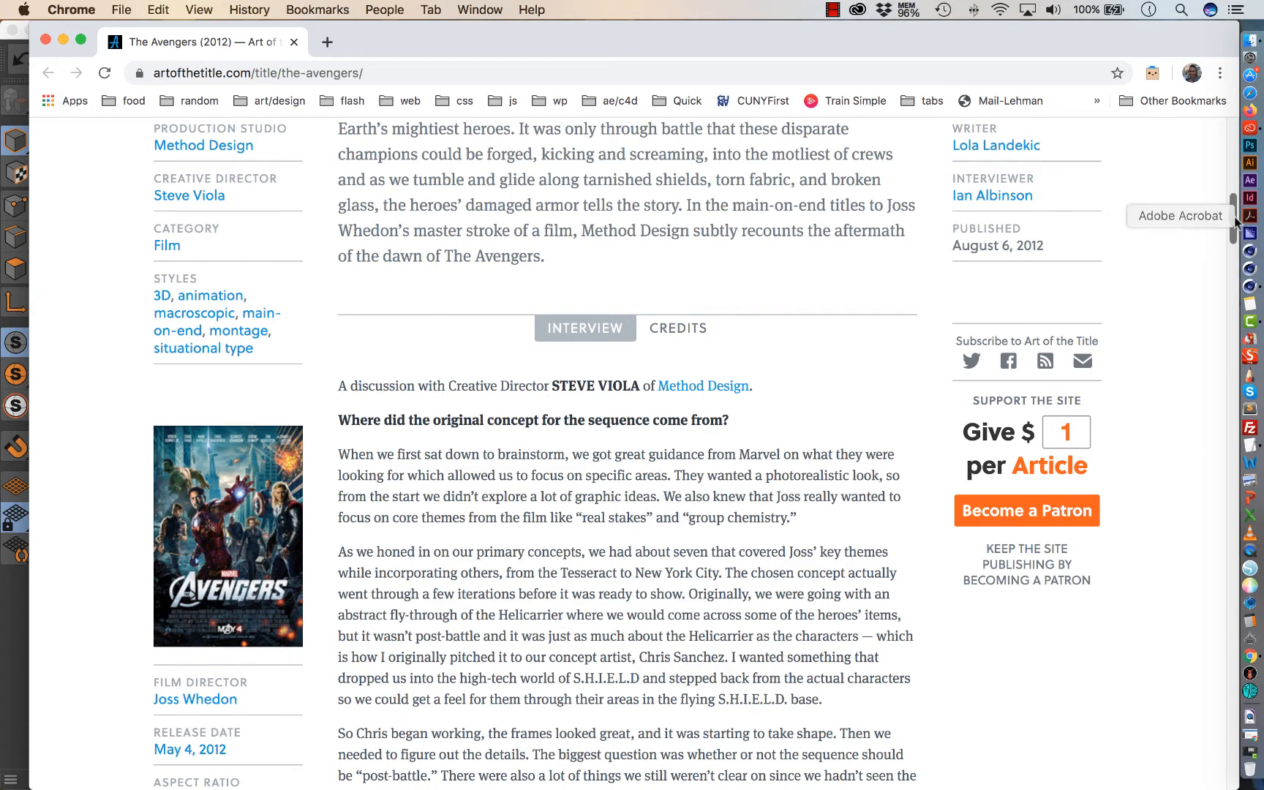
pyautogui.moveTo(1230, 214); pyautogui.dragTo(1228, 220)
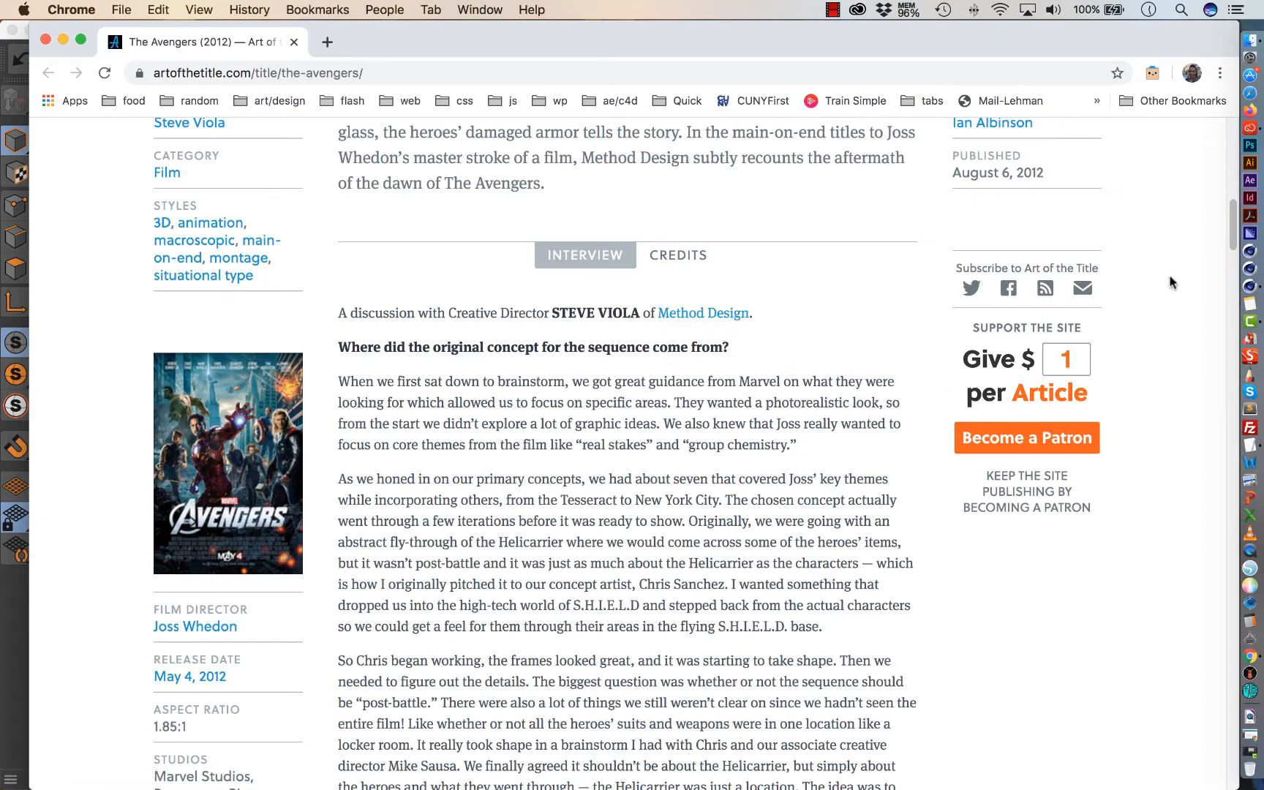
# Examine the pitch boards, final sequence board and typeface samples further down the Avengers article.
pyautogui.scroll(-15, 1185, 285)
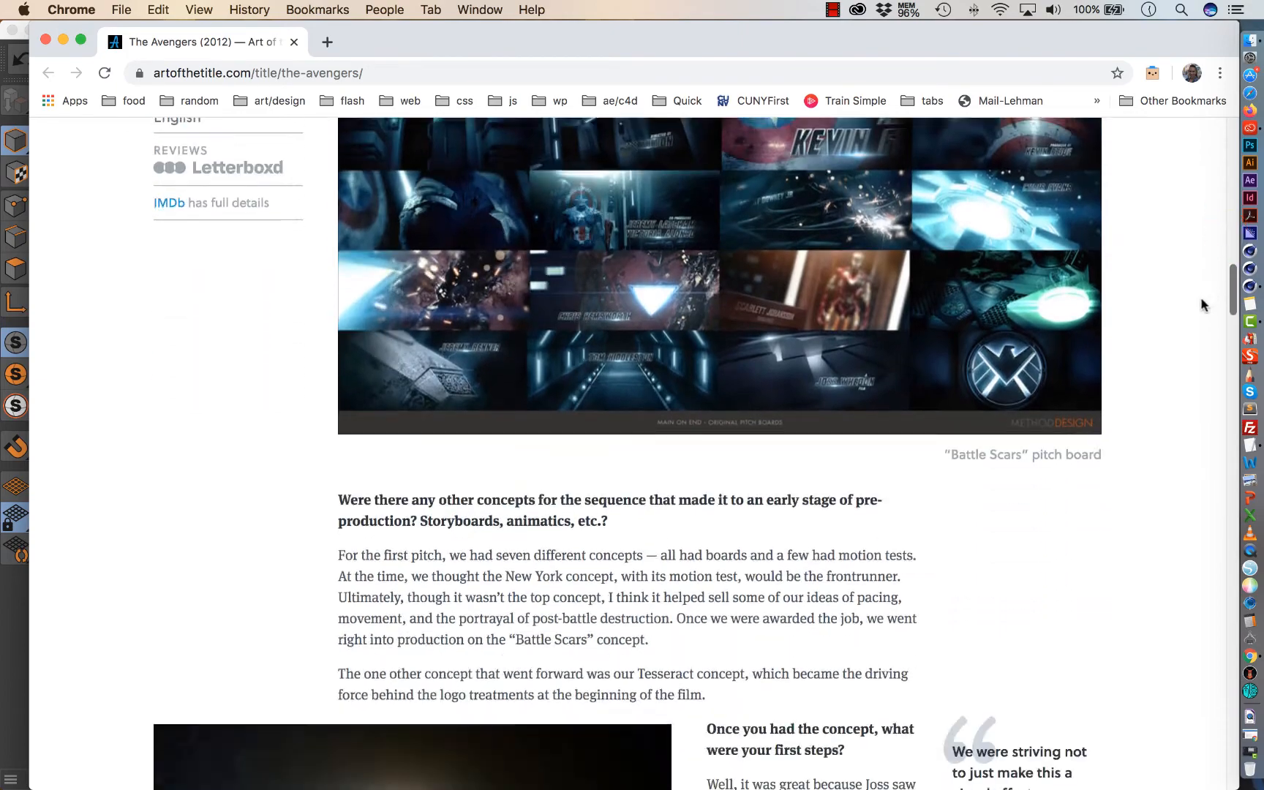
pyautogui.scroll(-10, 1201, 305)
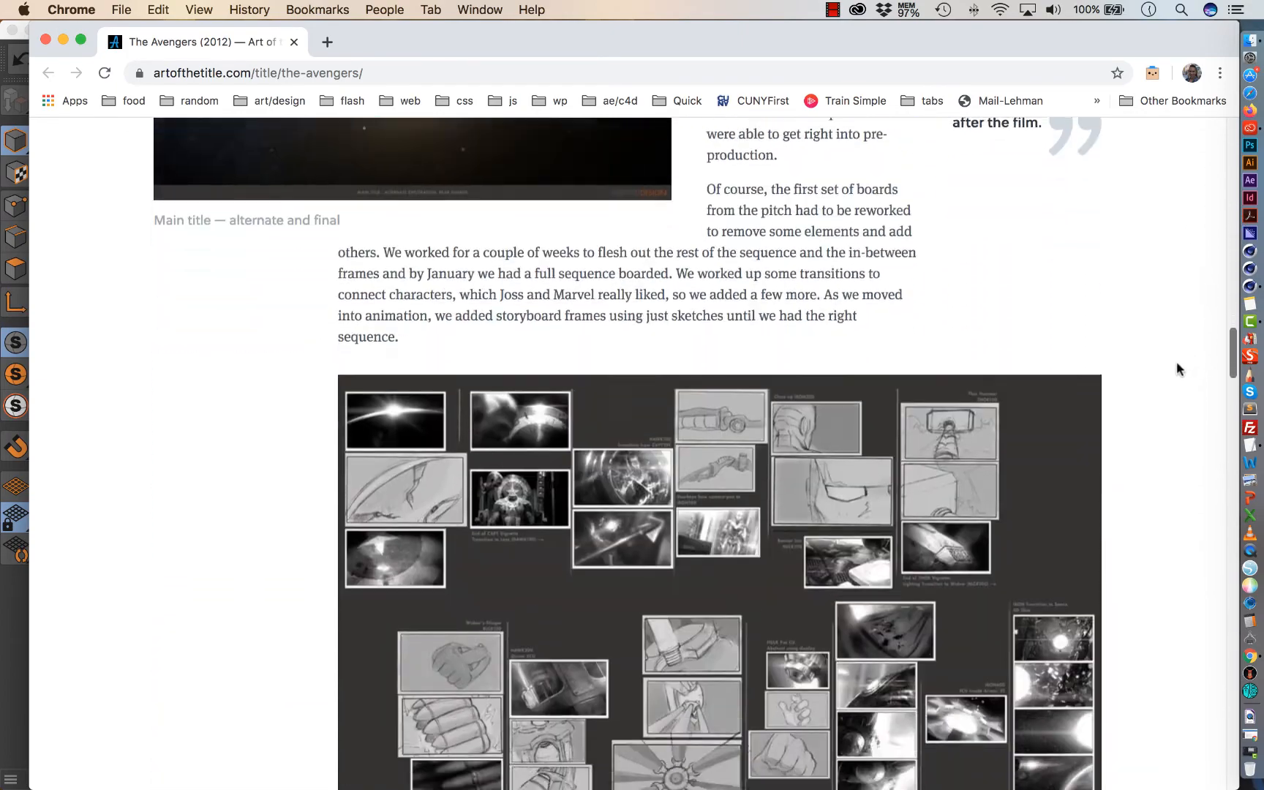
pyautogui.scroll(-6, 1170, 387)
pyautogui.scroll(4, 1163, 388)
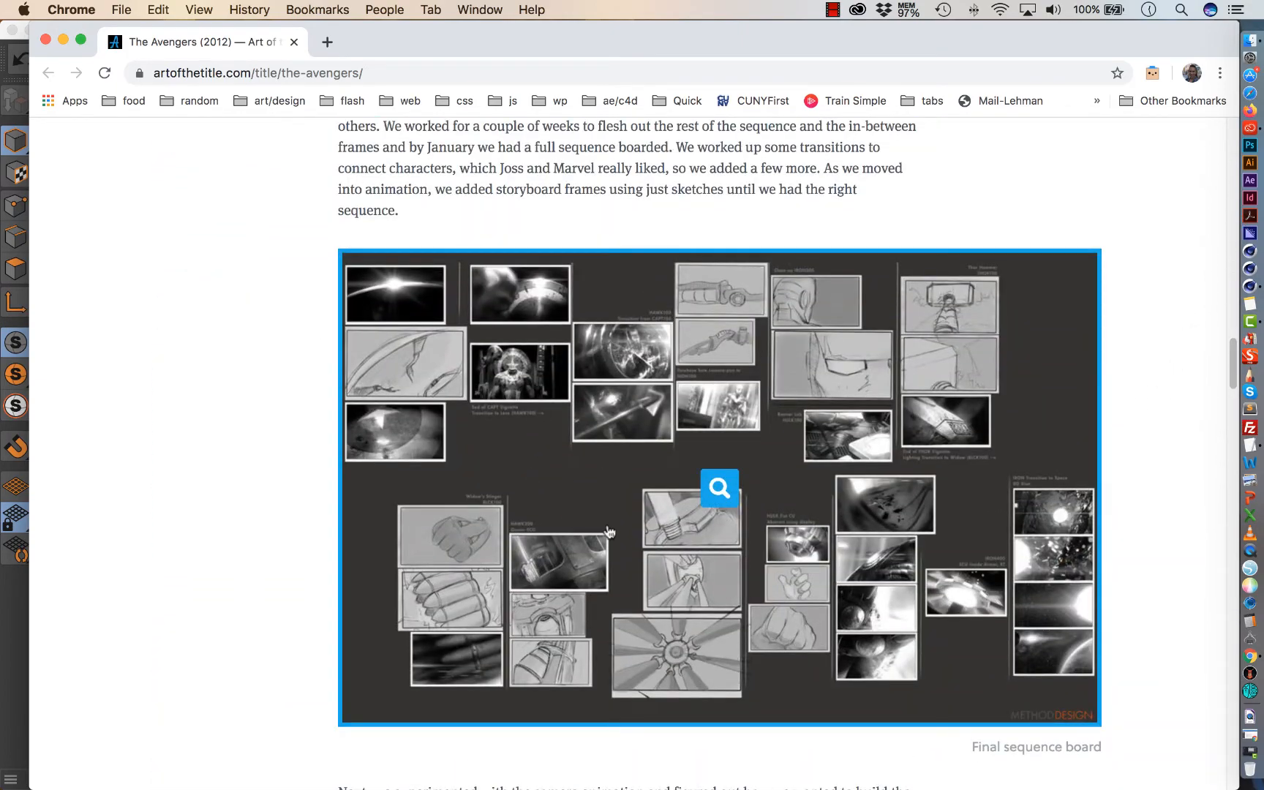
pyautogui.moveTo(1227, 375); pyautogui.dragTo(1188, 501)
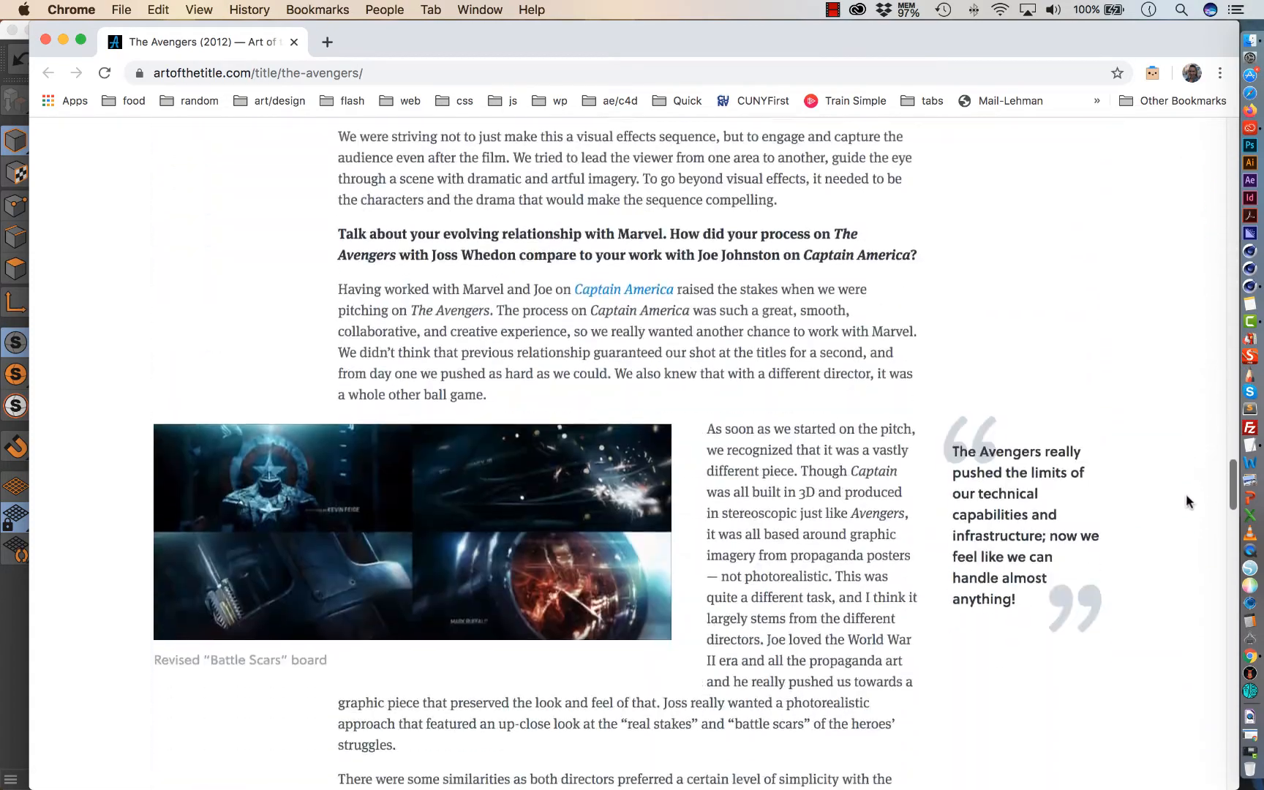
pyautogui.scroll(-11, 1171, 537)
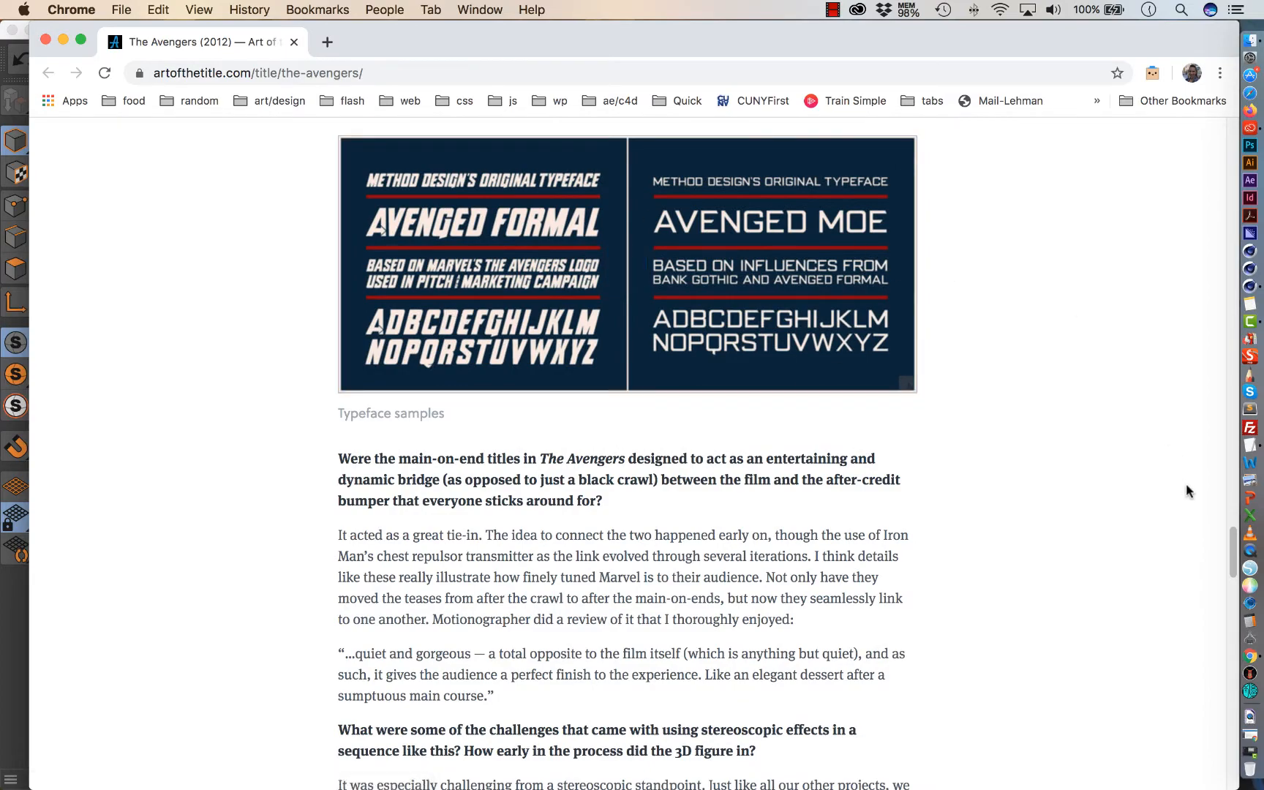
# Play the Main Title video near the article's end, pause it and rewind to 00:04.
pyautogui.moveTo(1228, 546); pyautogui.dragTo(1189, 692)
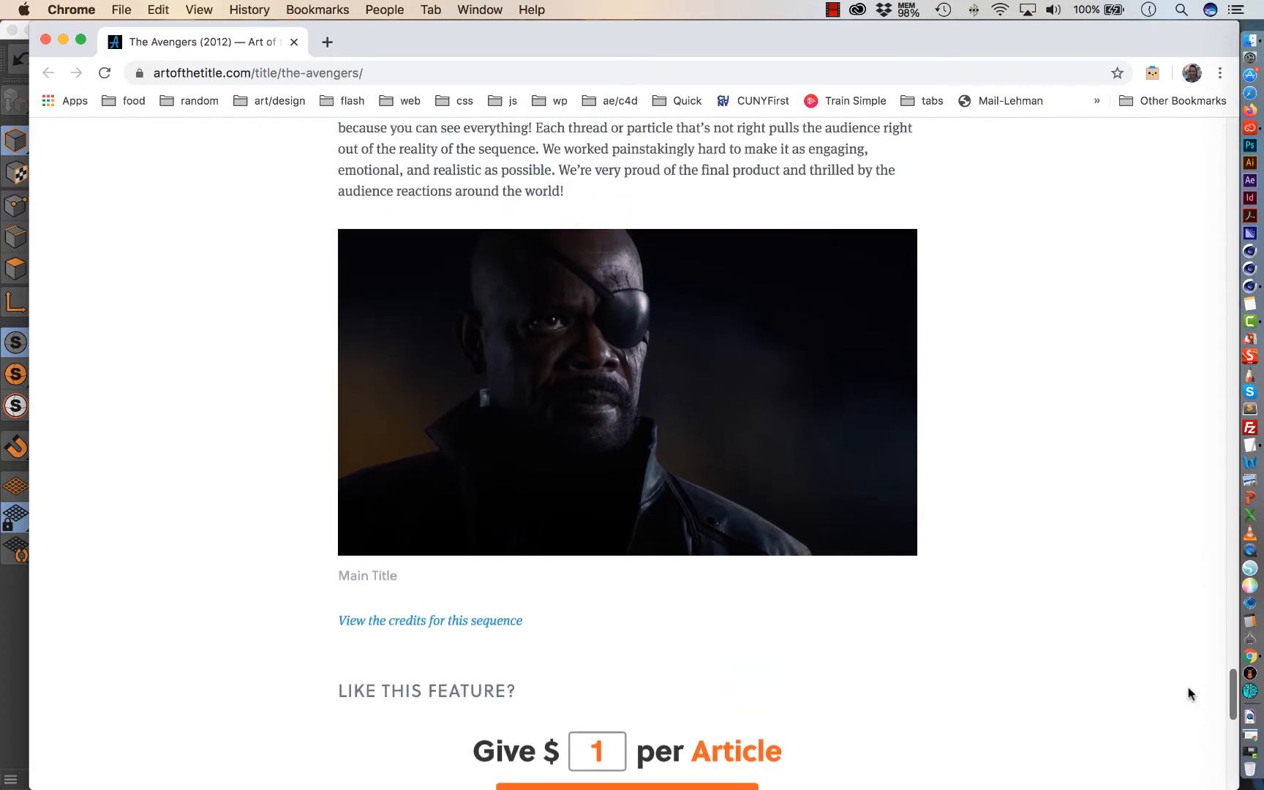
pyautogui.moveTo(820, 551)
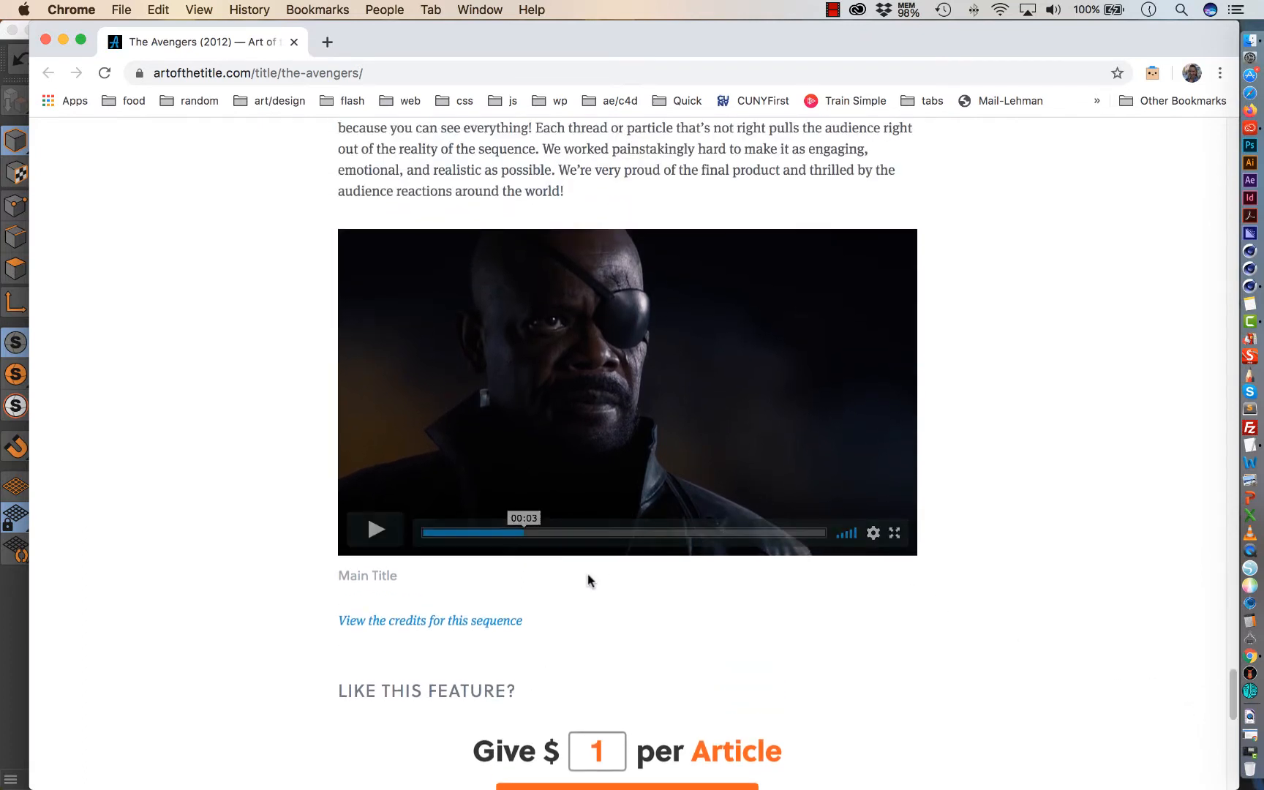
pyautogui.click(374, 538)
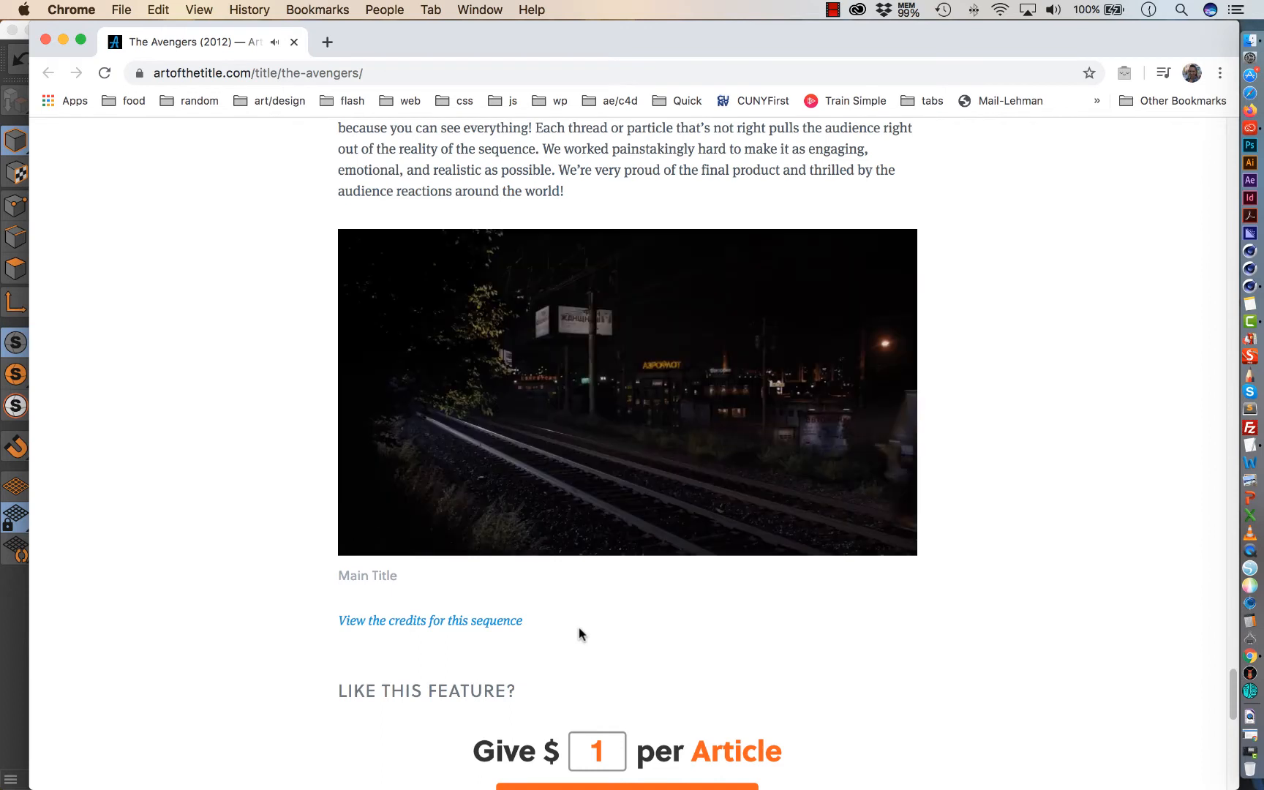
pyautogui.click(375, 530)
pyautogui.moveTo(705, 533); pyautogui.dragTo(549, 534)
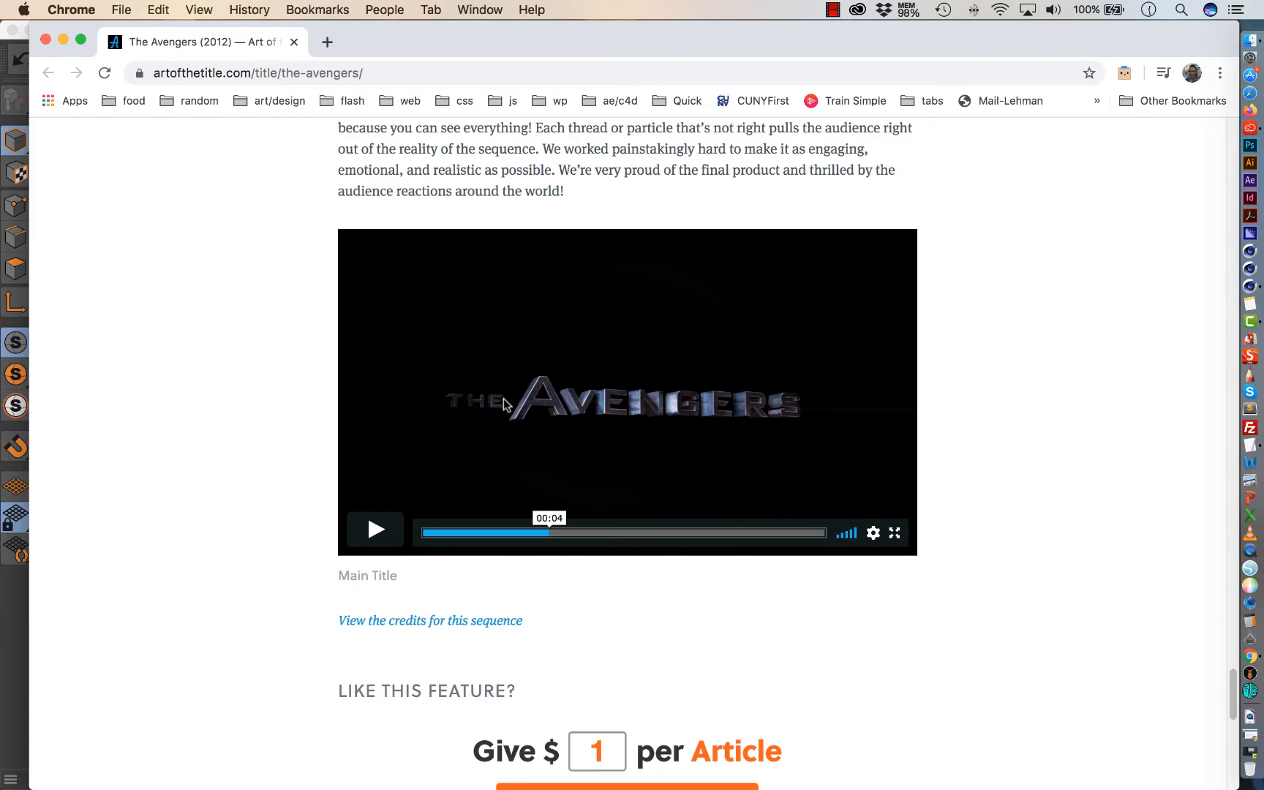
# Compare the movie poster's logo with the Main Title animation, stepping the video forward from 00:04 to past 00:11.
pyautogui.moveTo(1230, 697); pyautogui.dragTo(1130, 253)
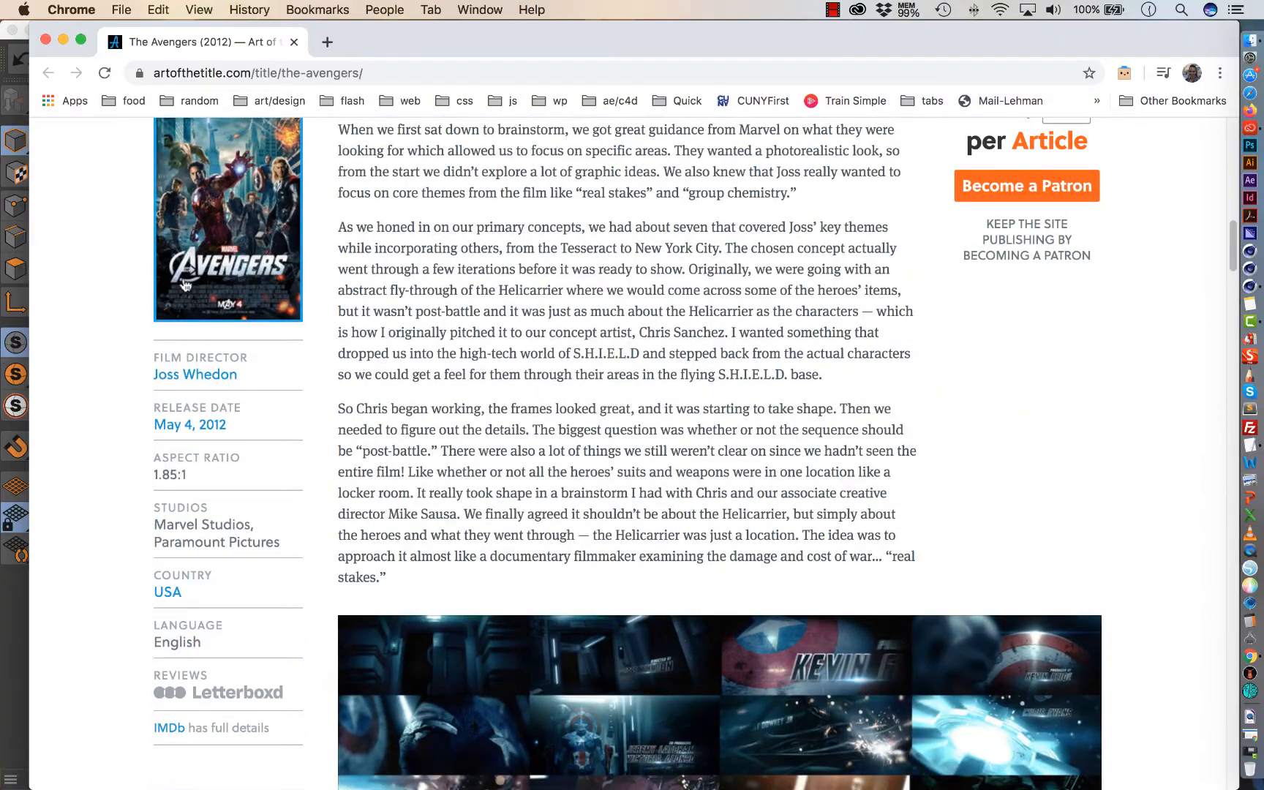
pyautogui.moveTo(1231, 265); pyautogui.dragTo(1092, 722)
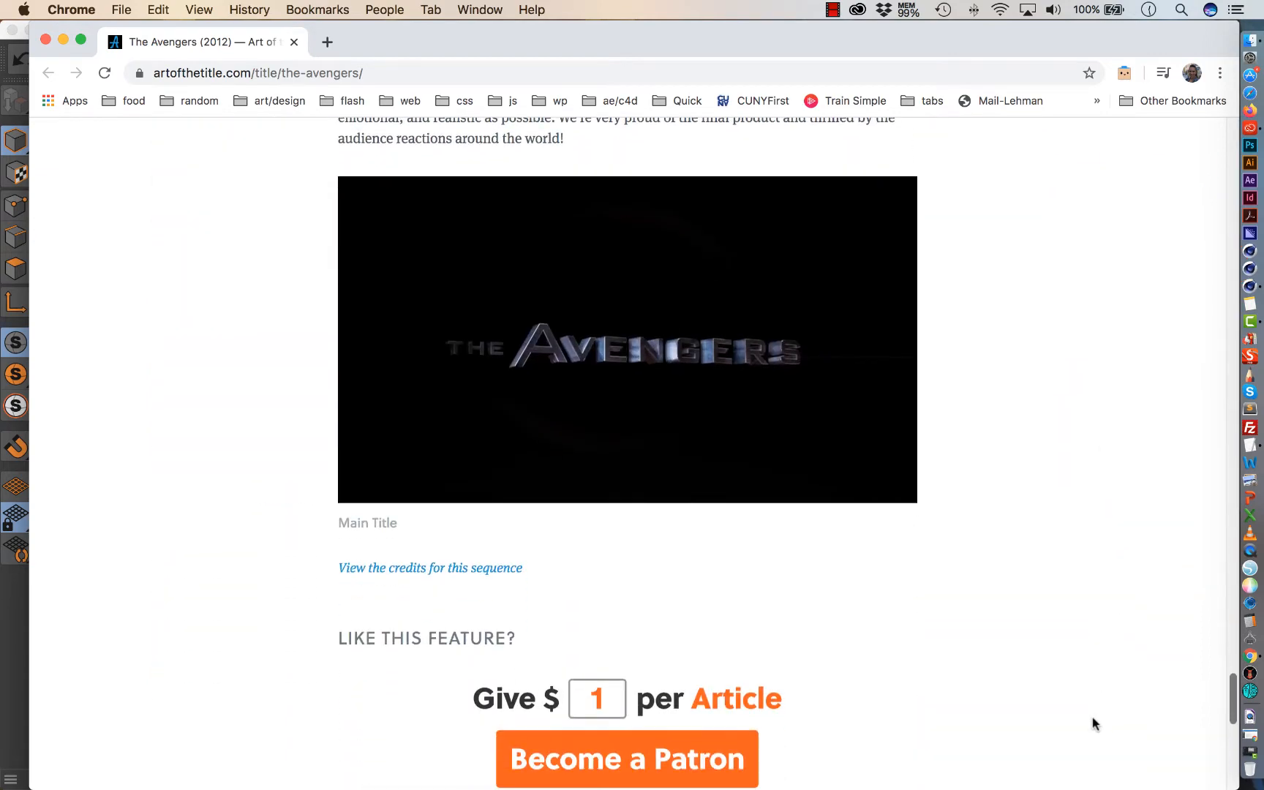
pyautogui.moveTo(547, 375)
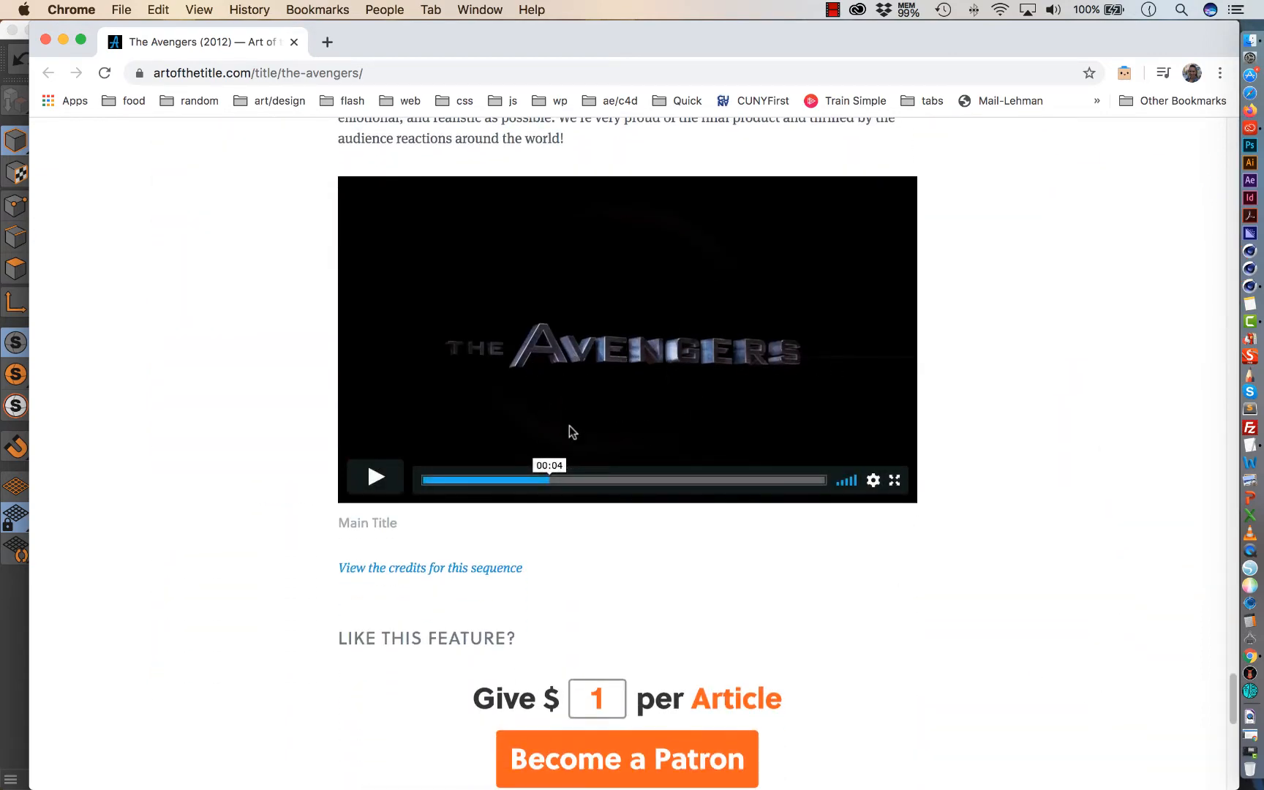
pyautogui.click(594, 479)
pyautogui.click(629, 481)
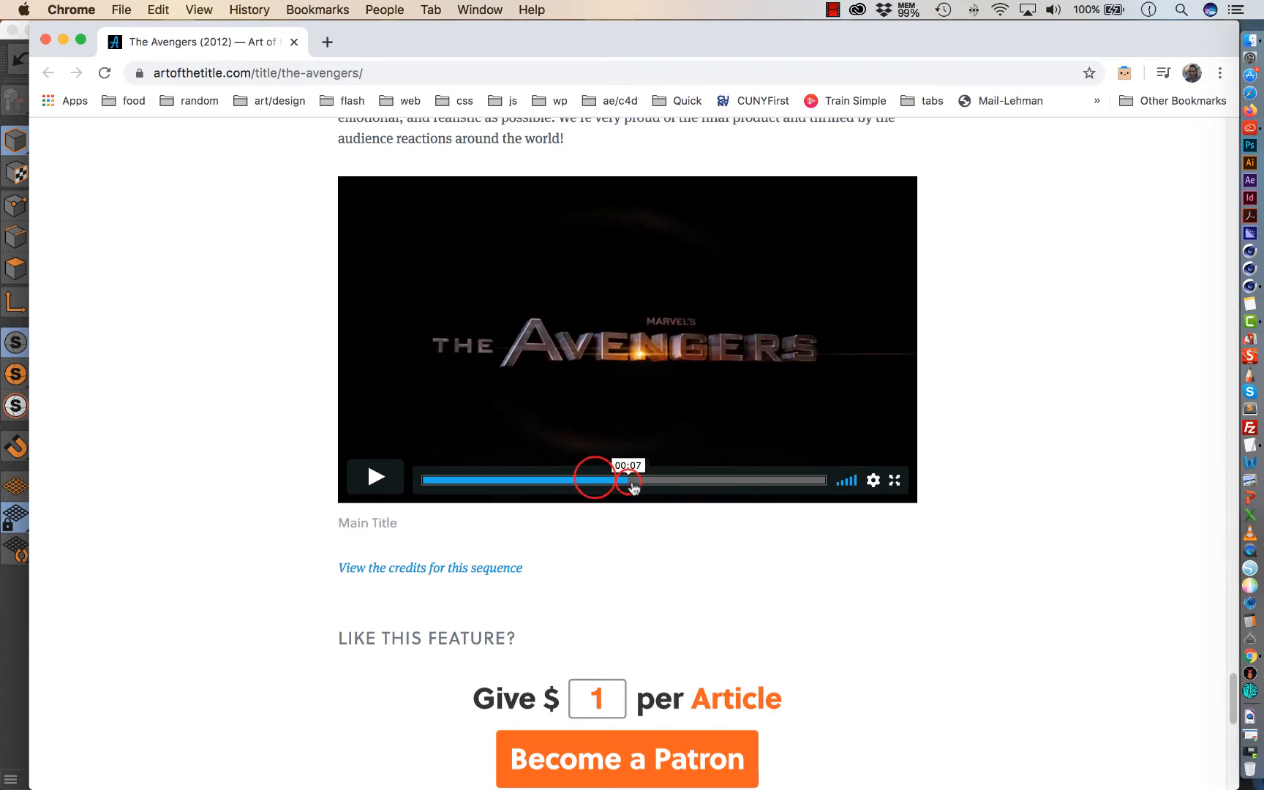
pyautogui.click(651, 481)
pyautogui.click(670, 481)
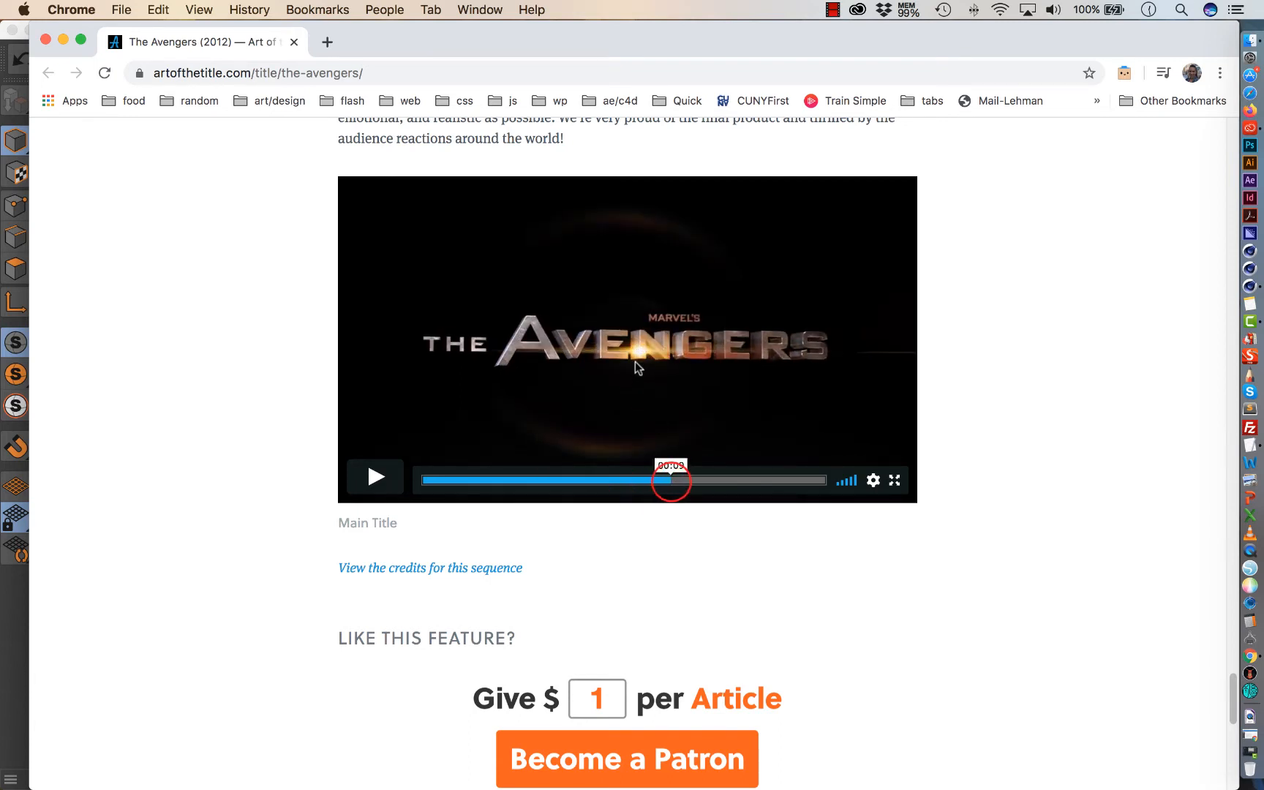
pyautogui.click(715, 480)
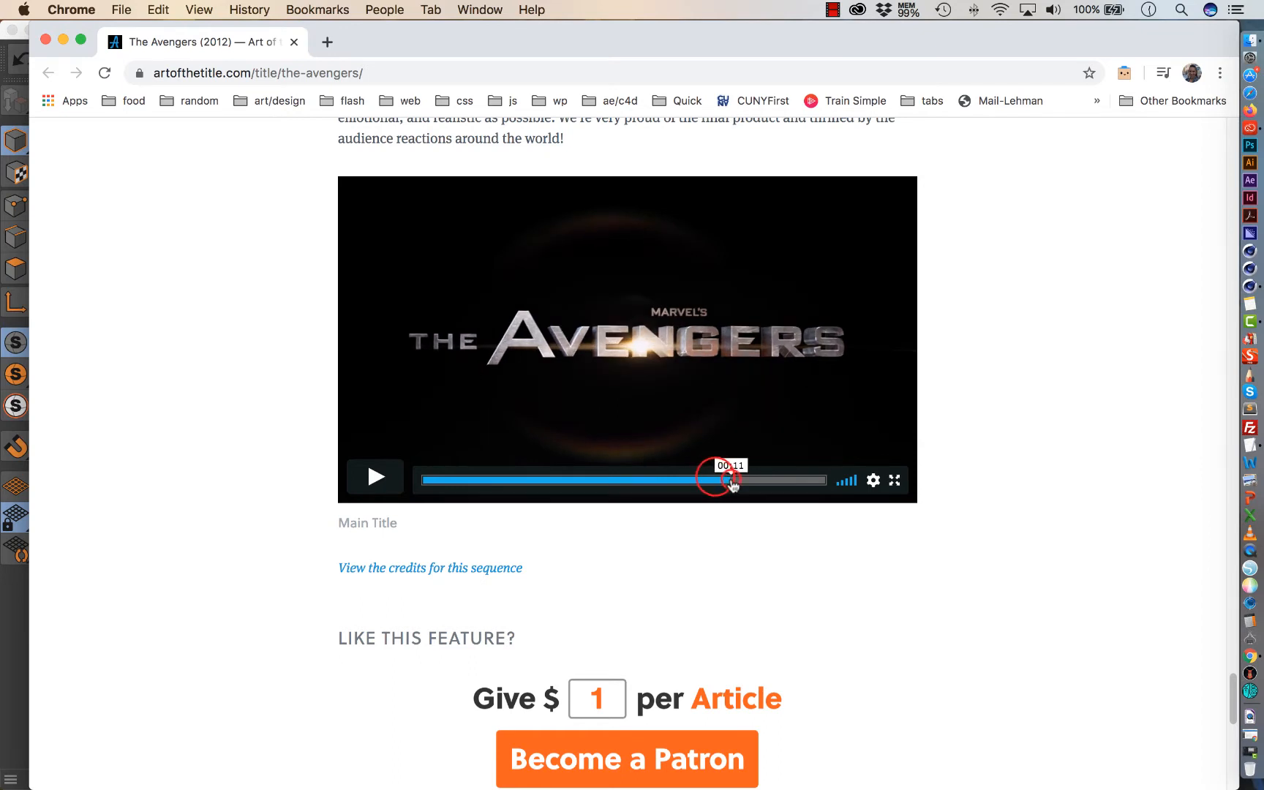
pyautogui.click(739, 480)
pyautogui.click(746, 481)
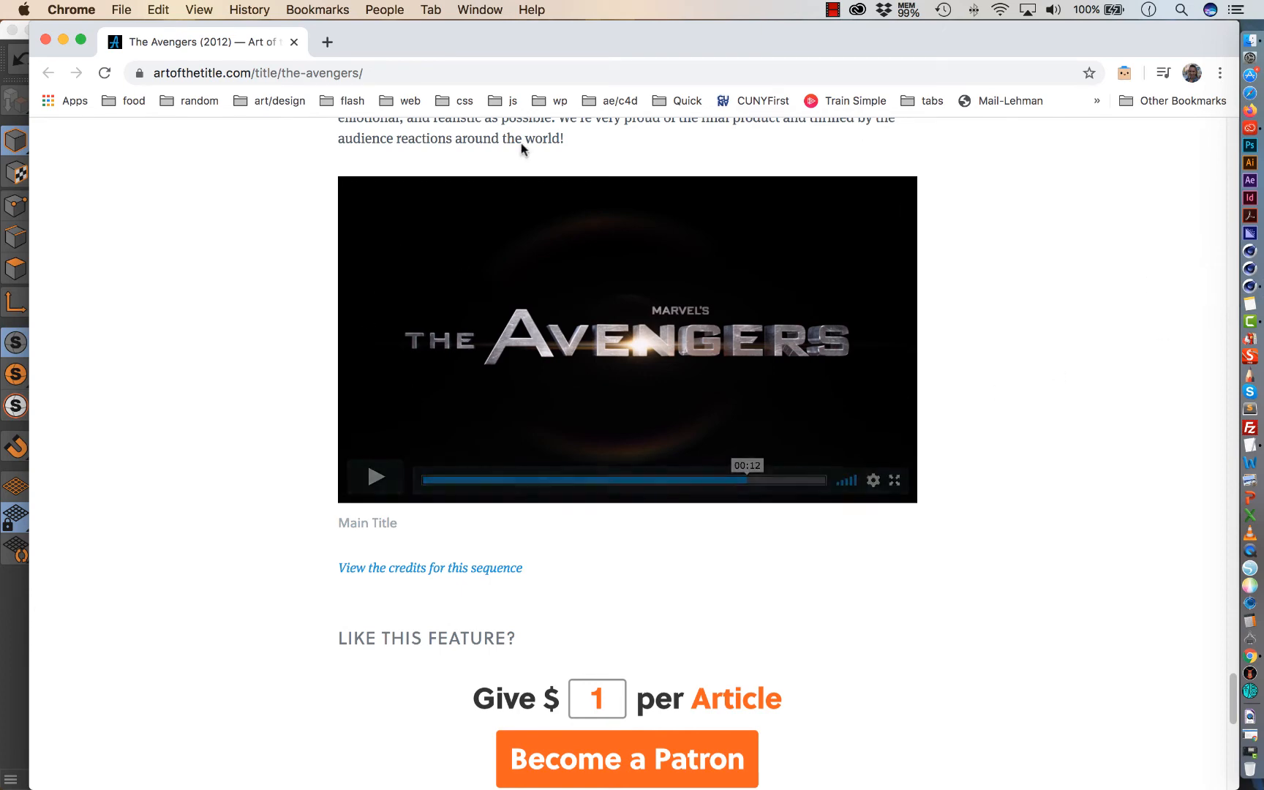
# Switch to Cinema 4D, add a camera to the scene and shift the logo's framing while looking through it.
pyautogui.click(1249, 286)
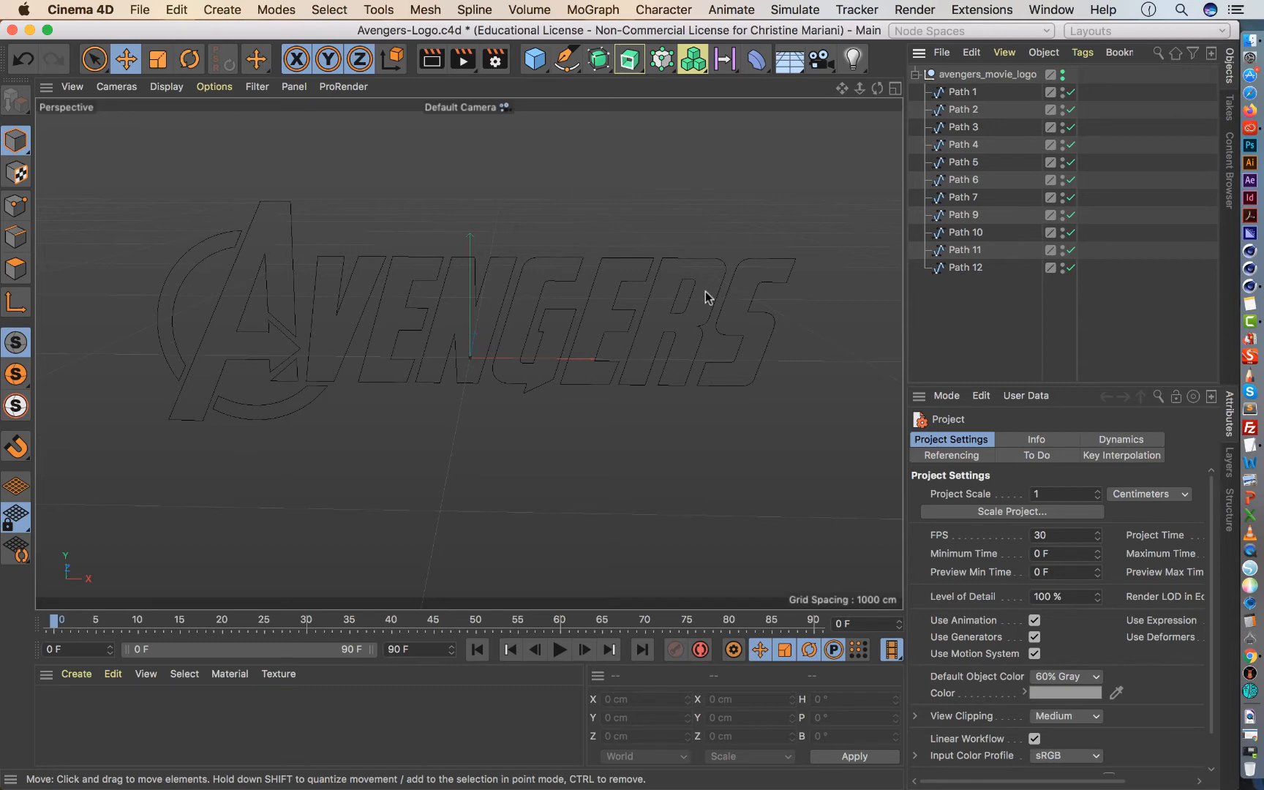
pyautogui.click(820, 58)
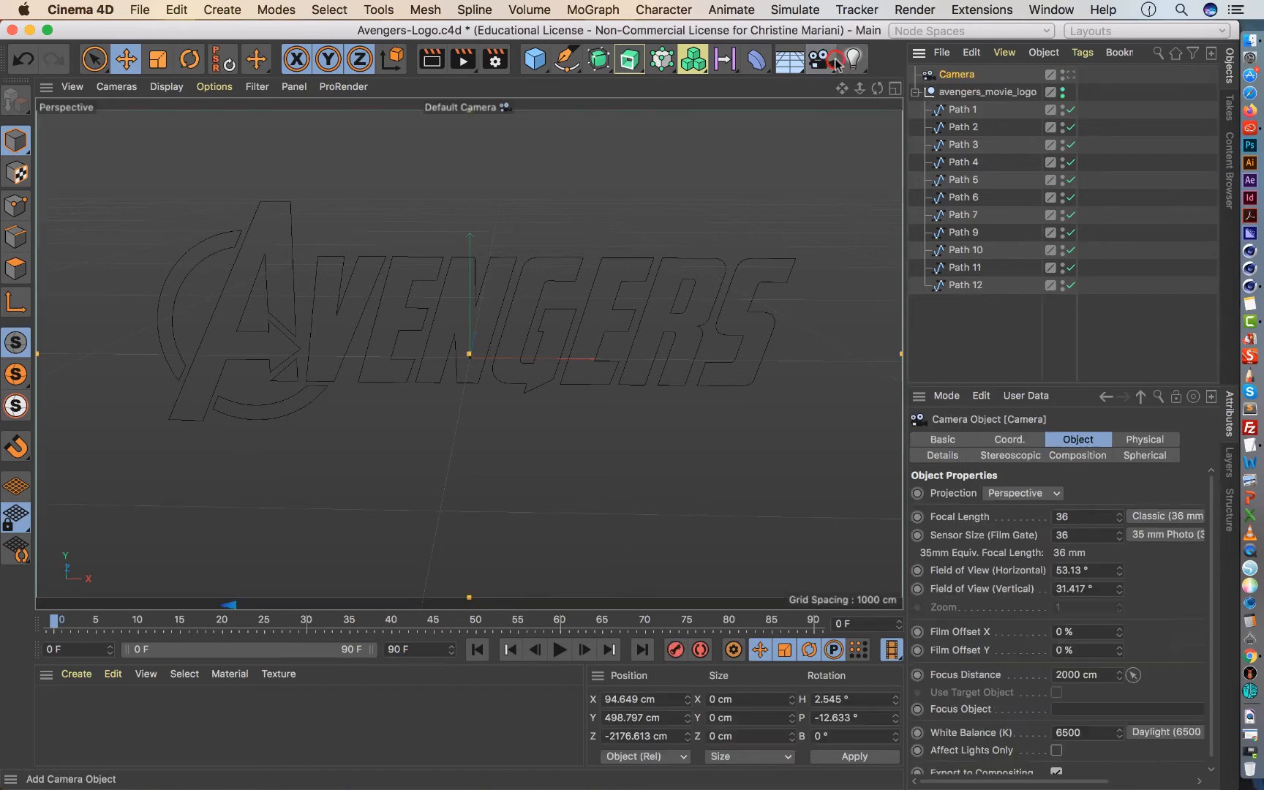
pyautogui.click(1066, 74)
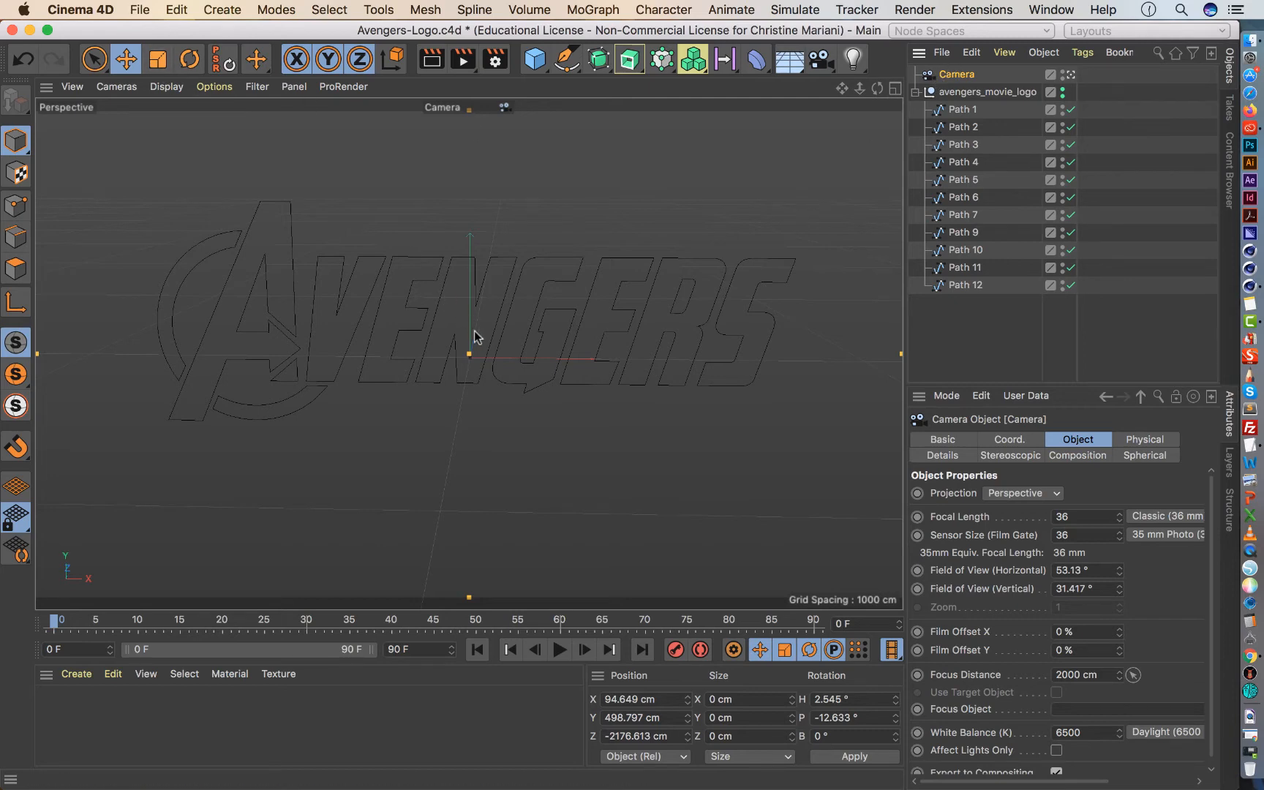
pyautogui.moveTo(474, 331); pyautogui.dragTo(463, 275)
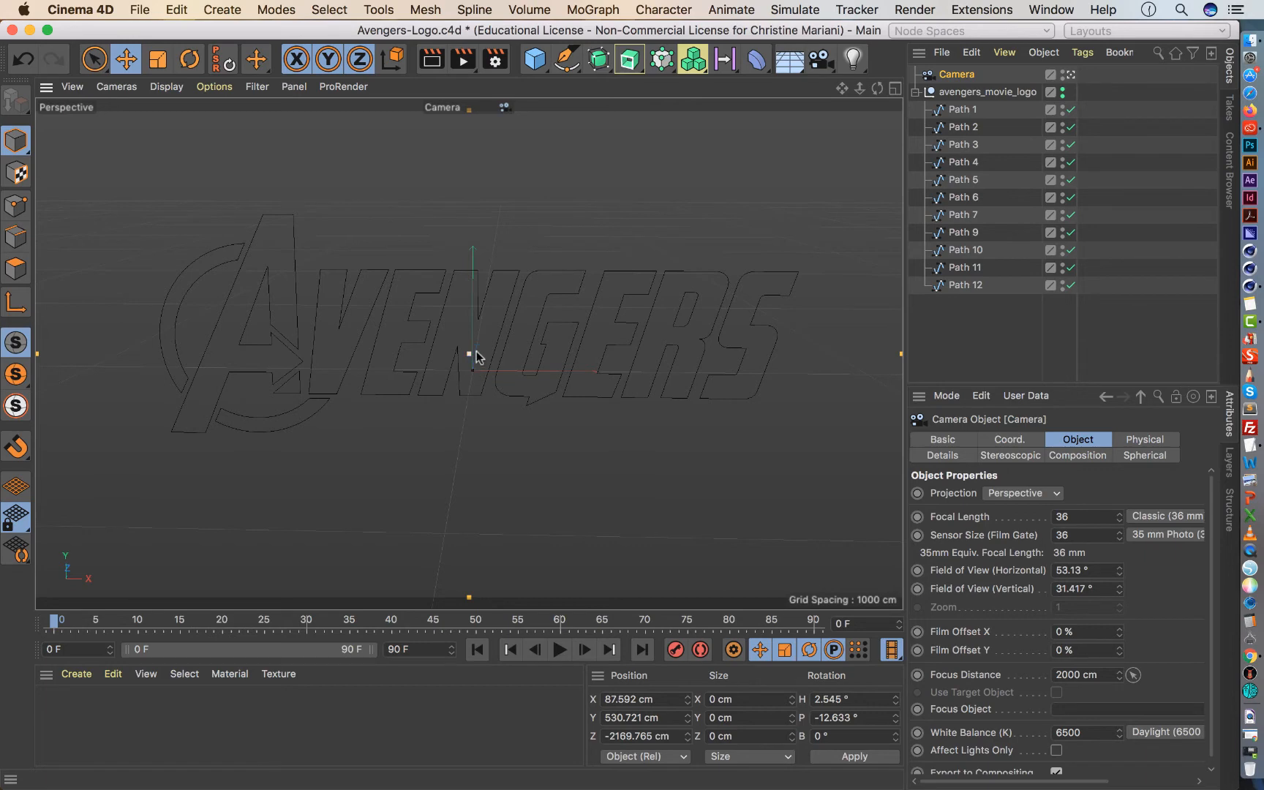
# Shift the logo's framing through the camera, leave the camera view to move around freely, and look through the camera again.
pyautogui.moveTo(479, 354); pyautogui.dragTo(619, 405)
pyautogui.click(1070, 73)
pyautogui.moveTo(860, 88); pyautogui.dragTo(881, 90)
pyautogui.click(1069, 74)
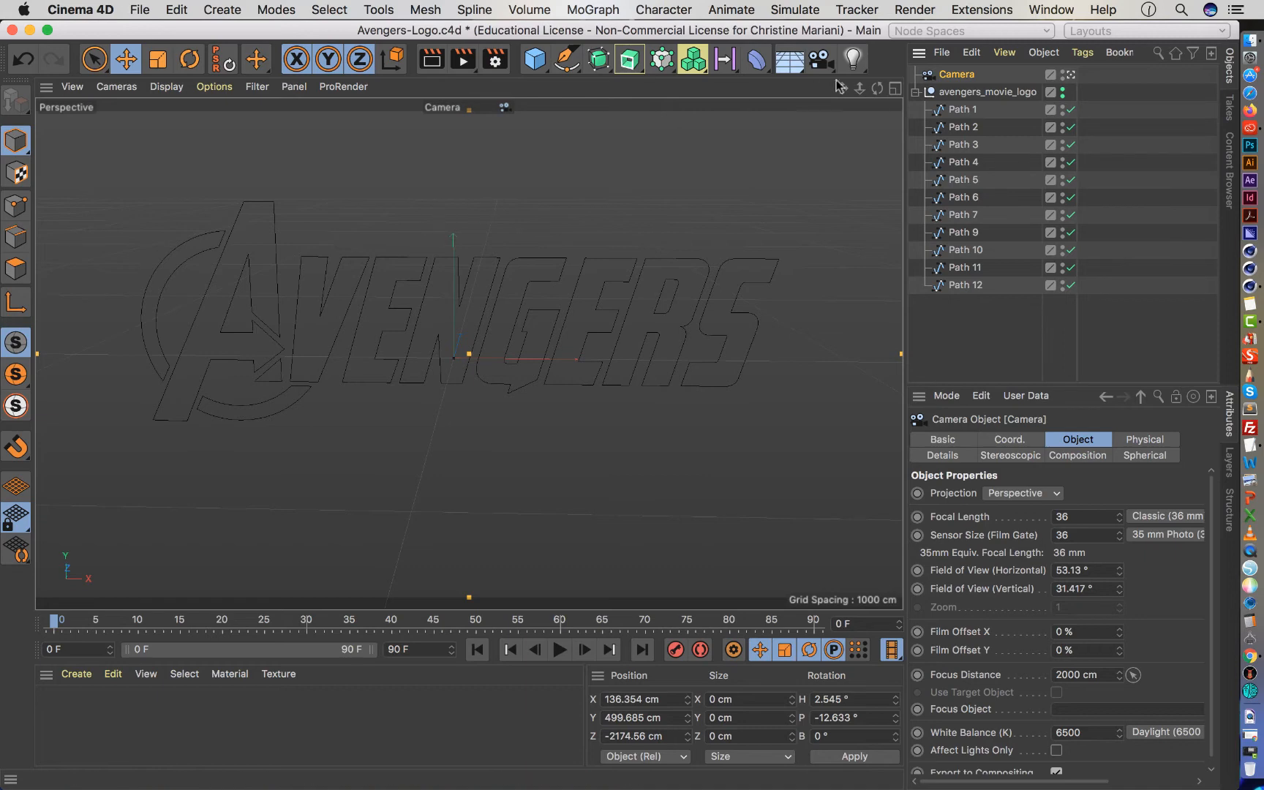
# Switch to Chrome to check the depth of the Main Title lettering, and return to Cinema 4D.
pyautogui.click(789, 59)
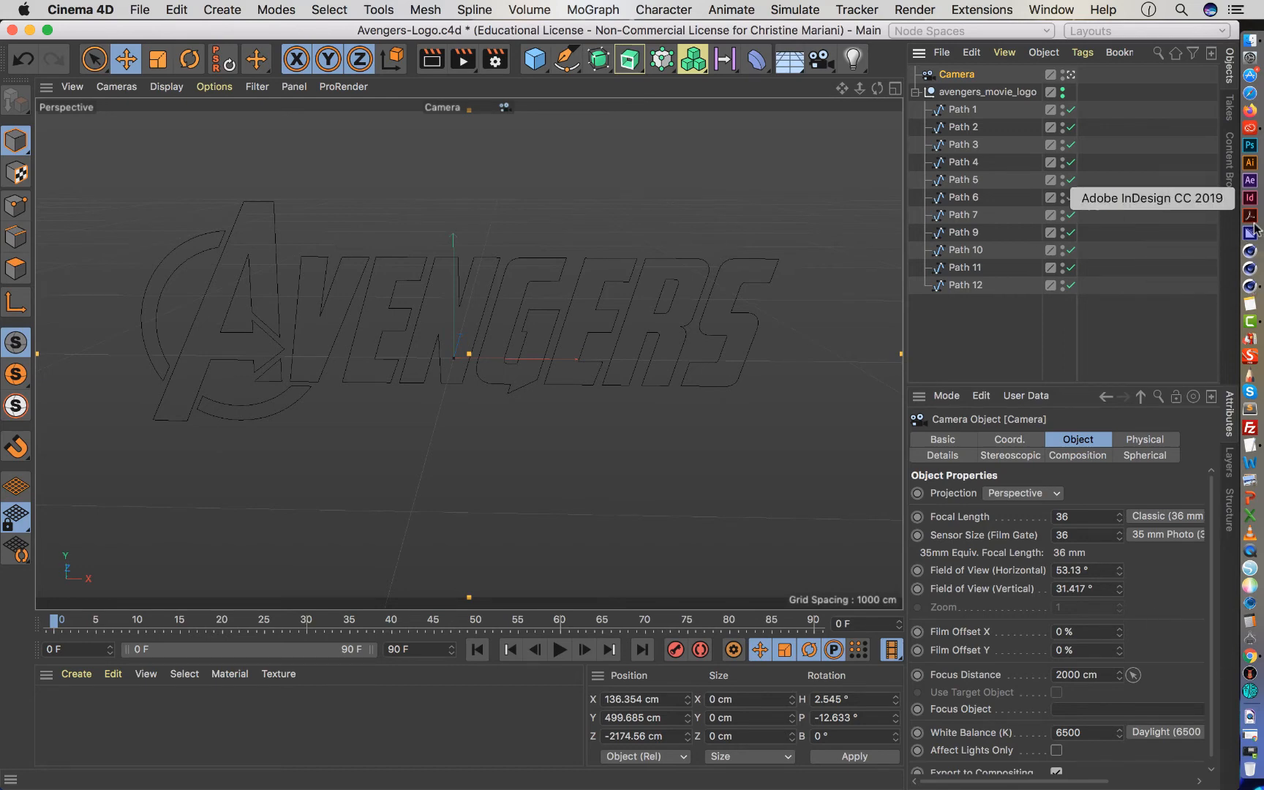
pyautogui.click(1250, 656)
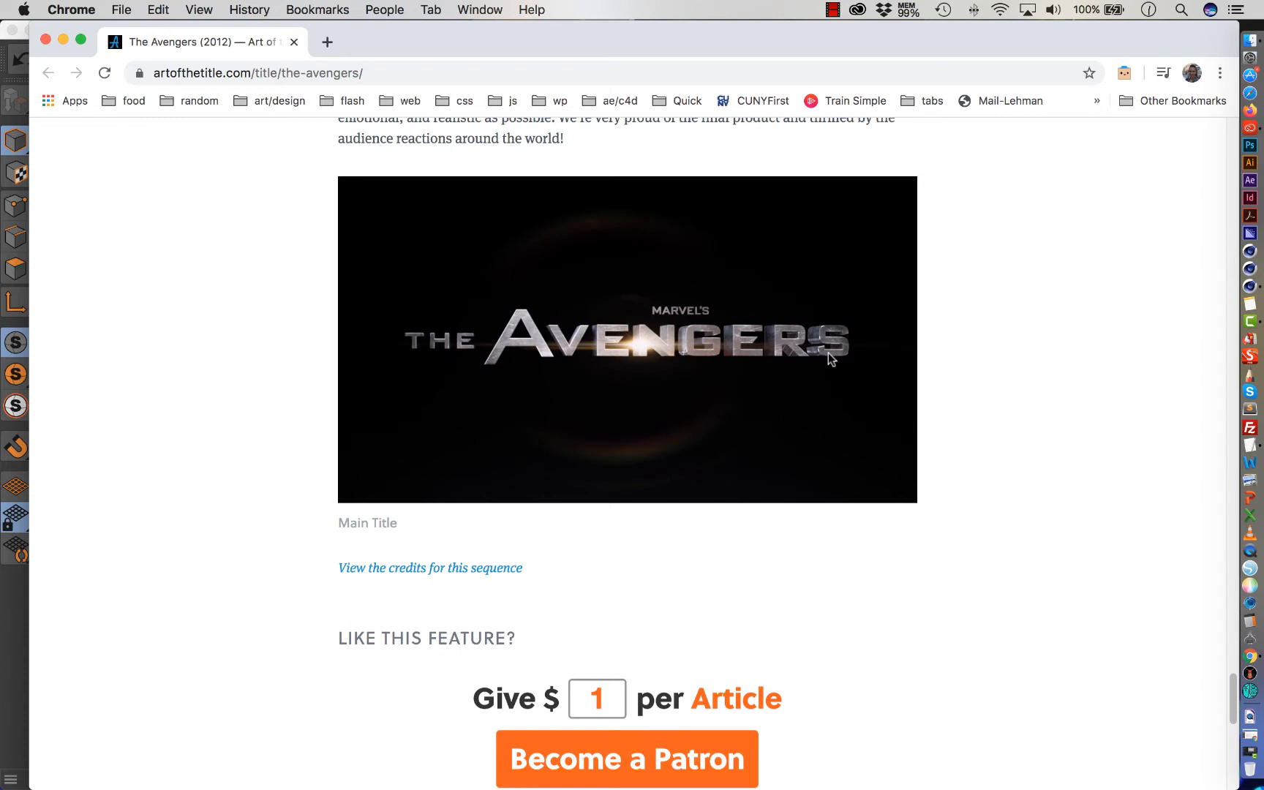
pyautogui.press('super+h')
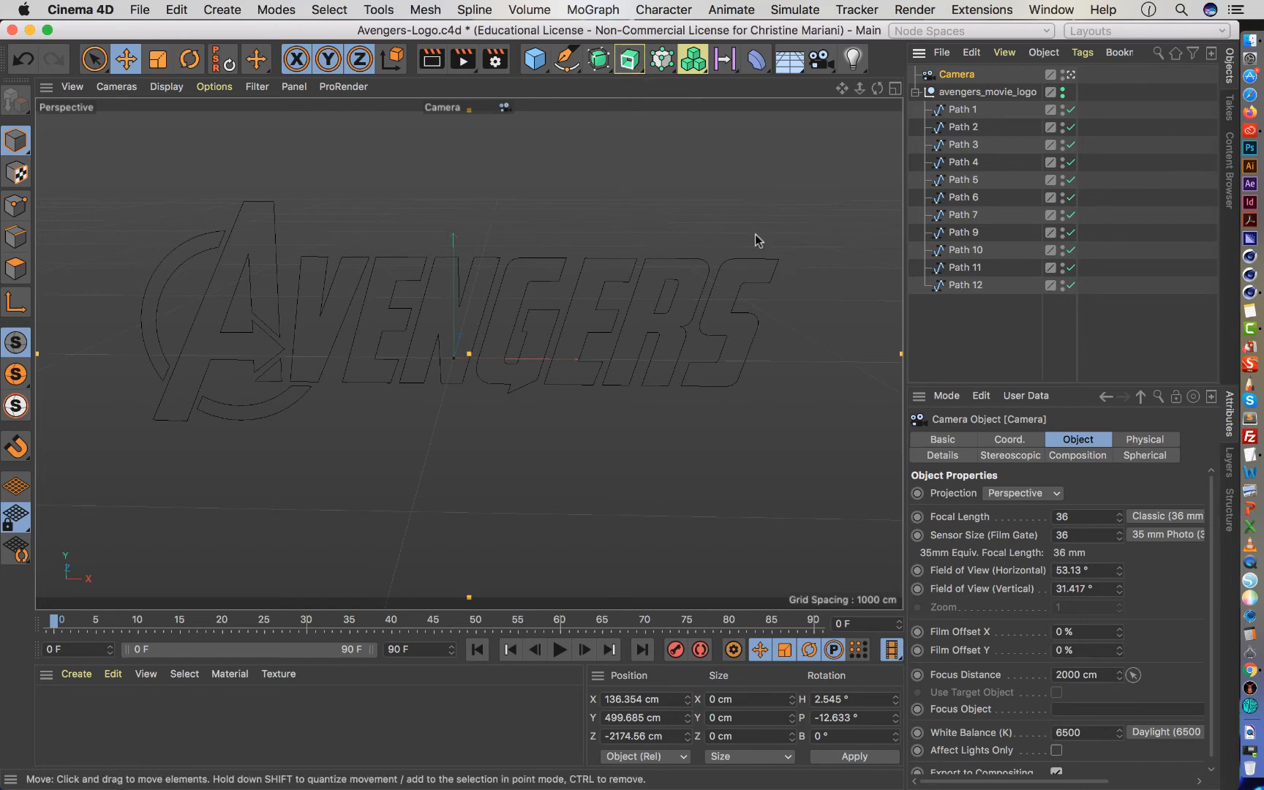
# Add an Extrude object, try nesting the avengers_movie_logo group inside it, and undo the nesting.
pyautogui.click(628, 60)
pyautogui.moveTo(949, 112); pyautogui.dragTo(955, 75)
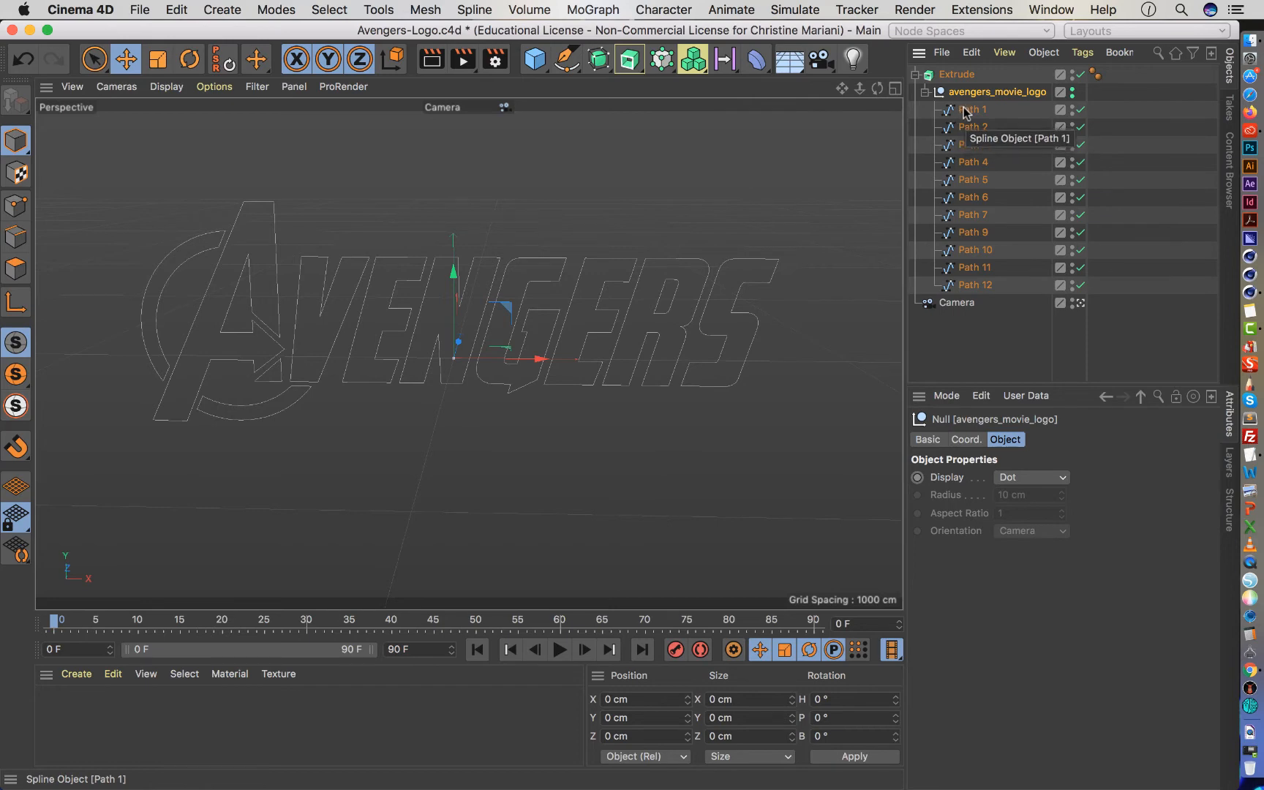
pyautogui.click(965, 109)
pyautogui.press('super+z')
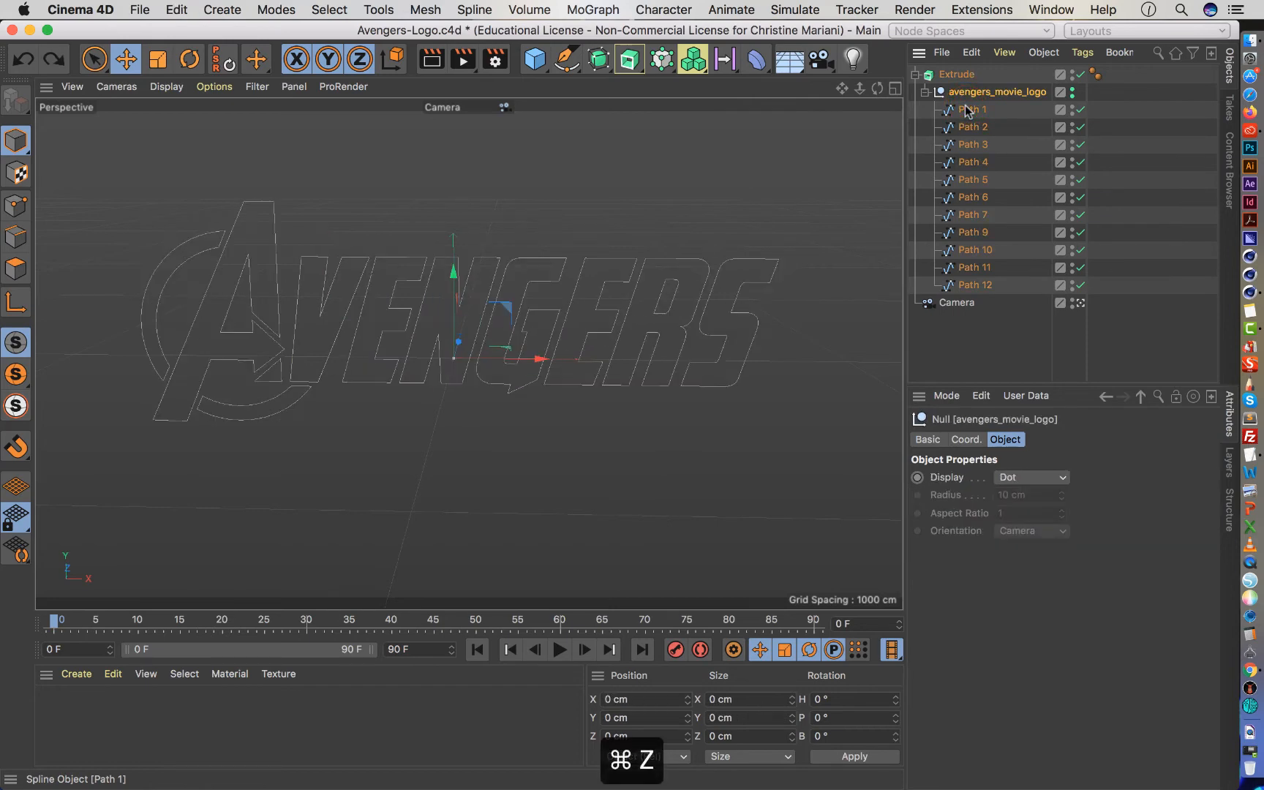
pyautogui.press('super+z')
pyautogui.press('super+z')
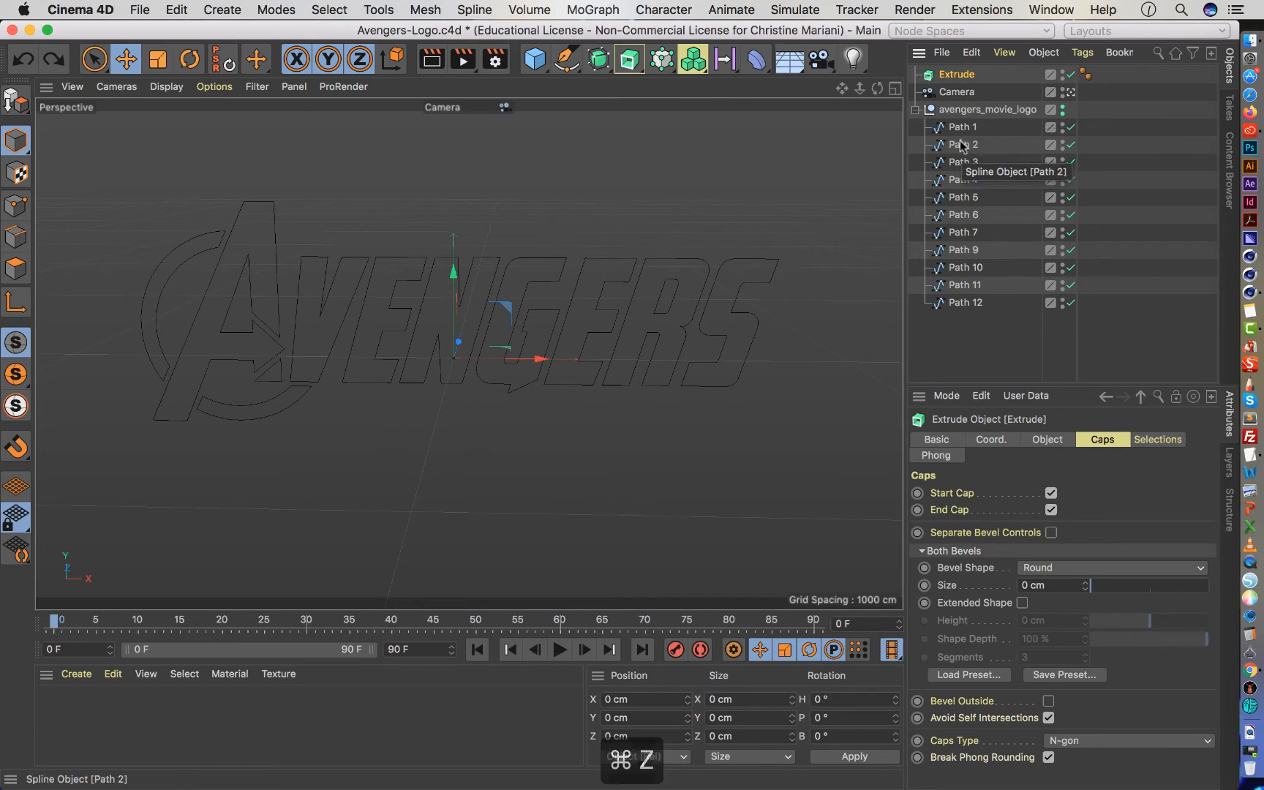
# Try extruding only Path 1 and again the whole avengers_movie_logo group, undoing each nesting under the Extrude object.
pyautogui.click(964, 111)
pyautogui.click(962, 127)
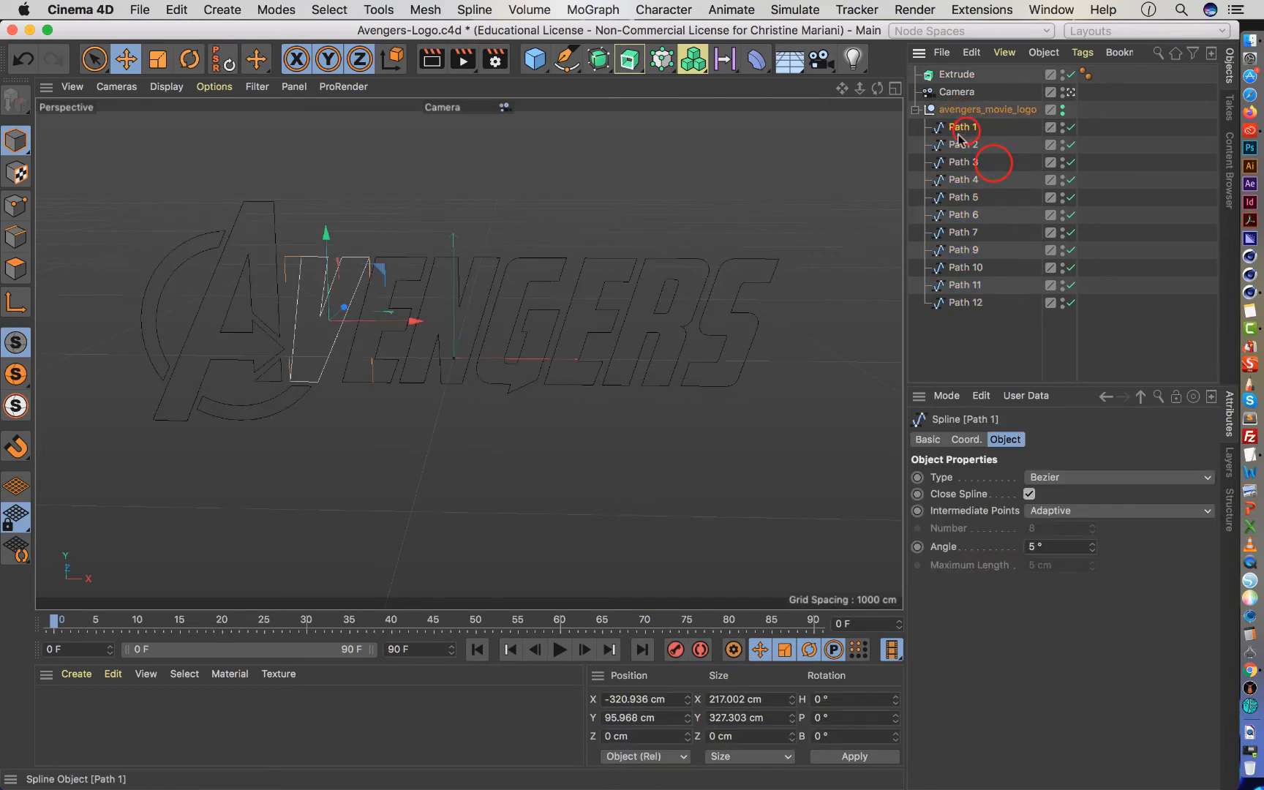
pyautogui.moveTo(960, 137); pyautogui.dragTo(958, 75)
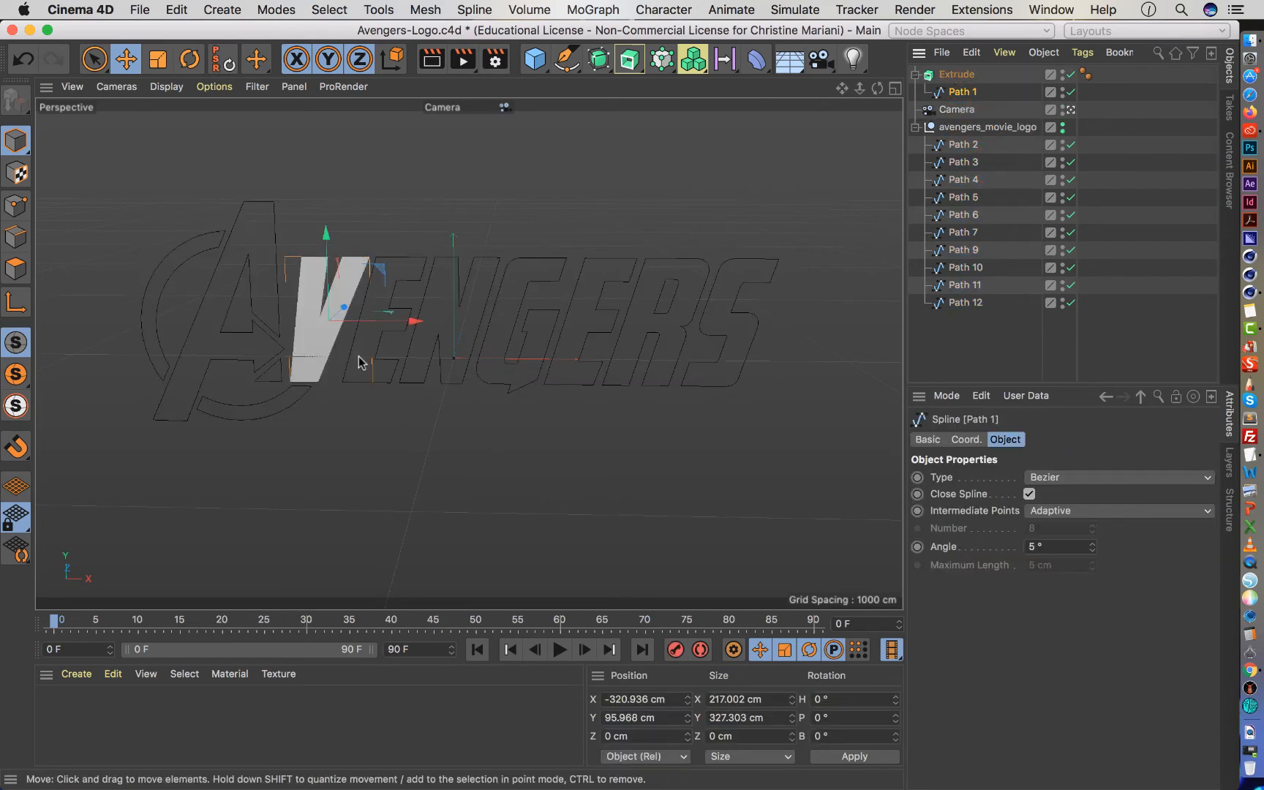
pyautogui.press('super+z')
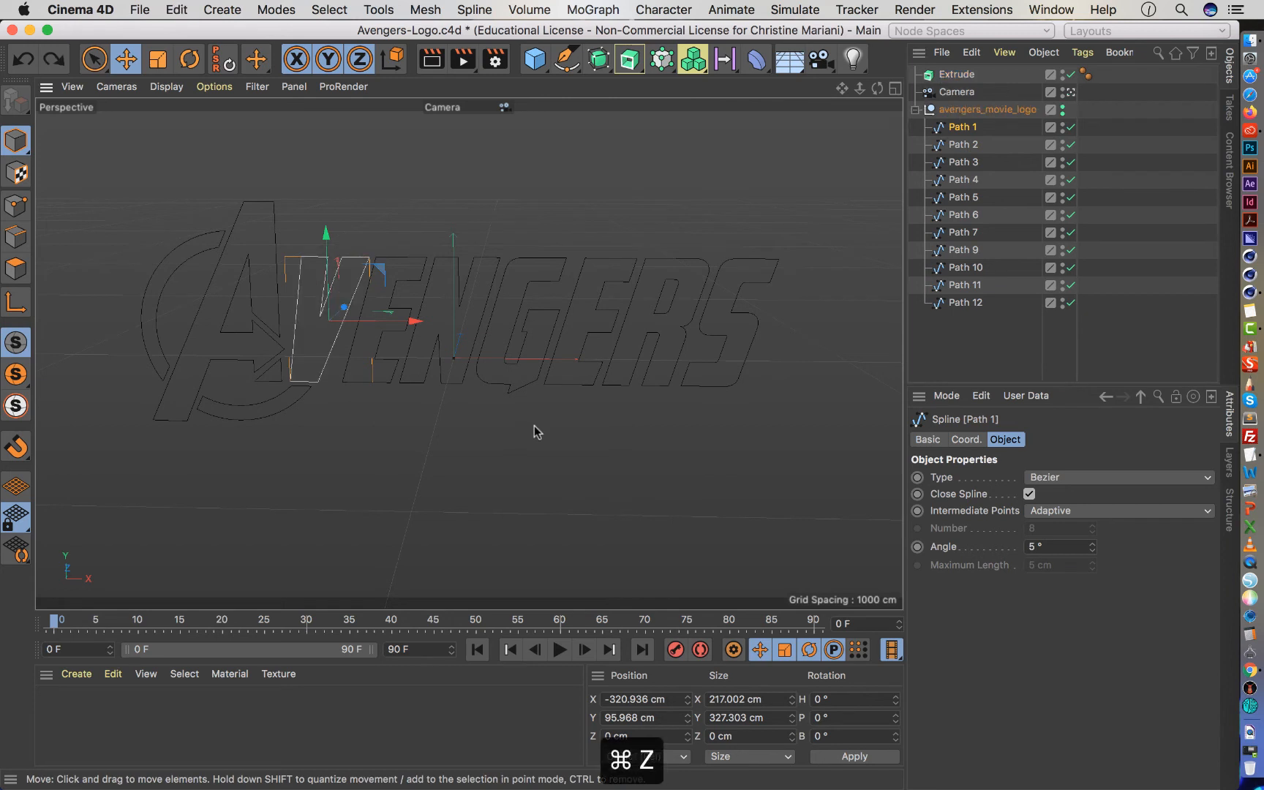
pyautogui.moveTo(956, 123); pyautogui.dragTo(958, 75)
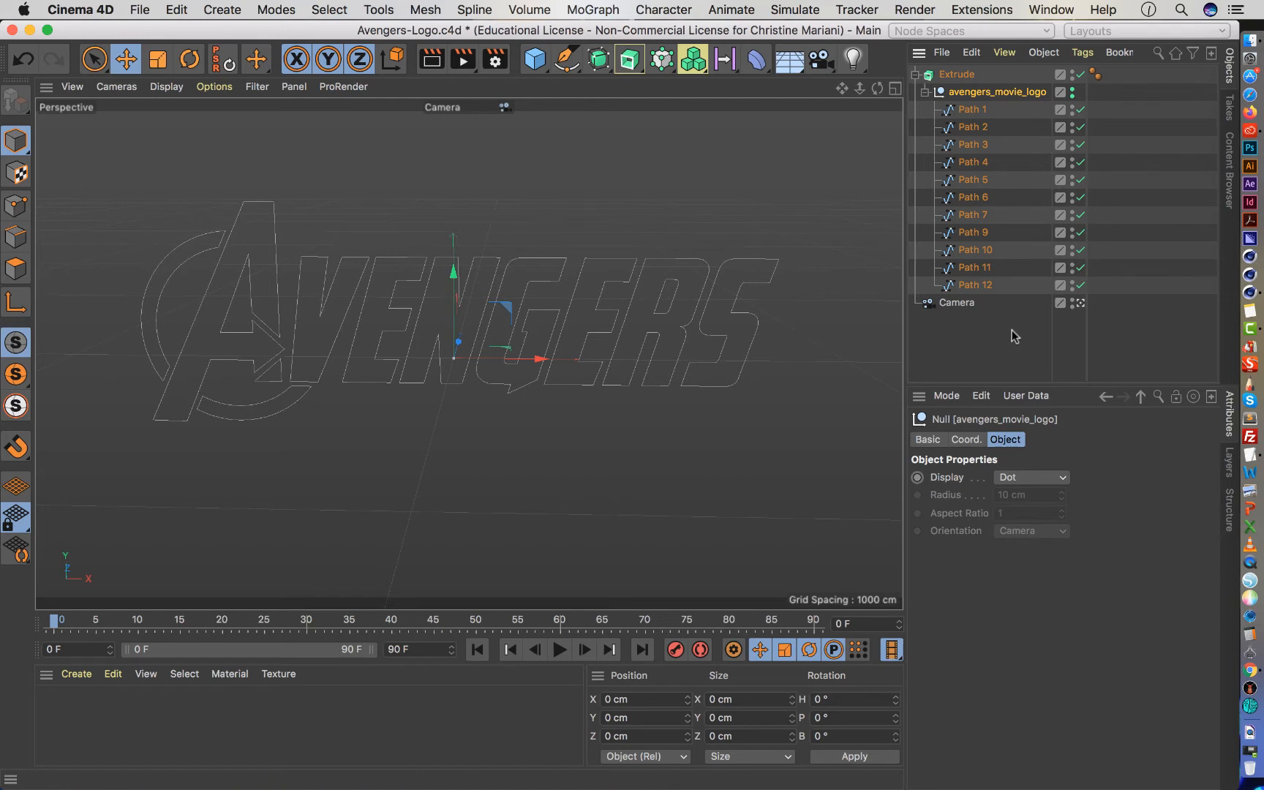
pyautogui.press('super+z')
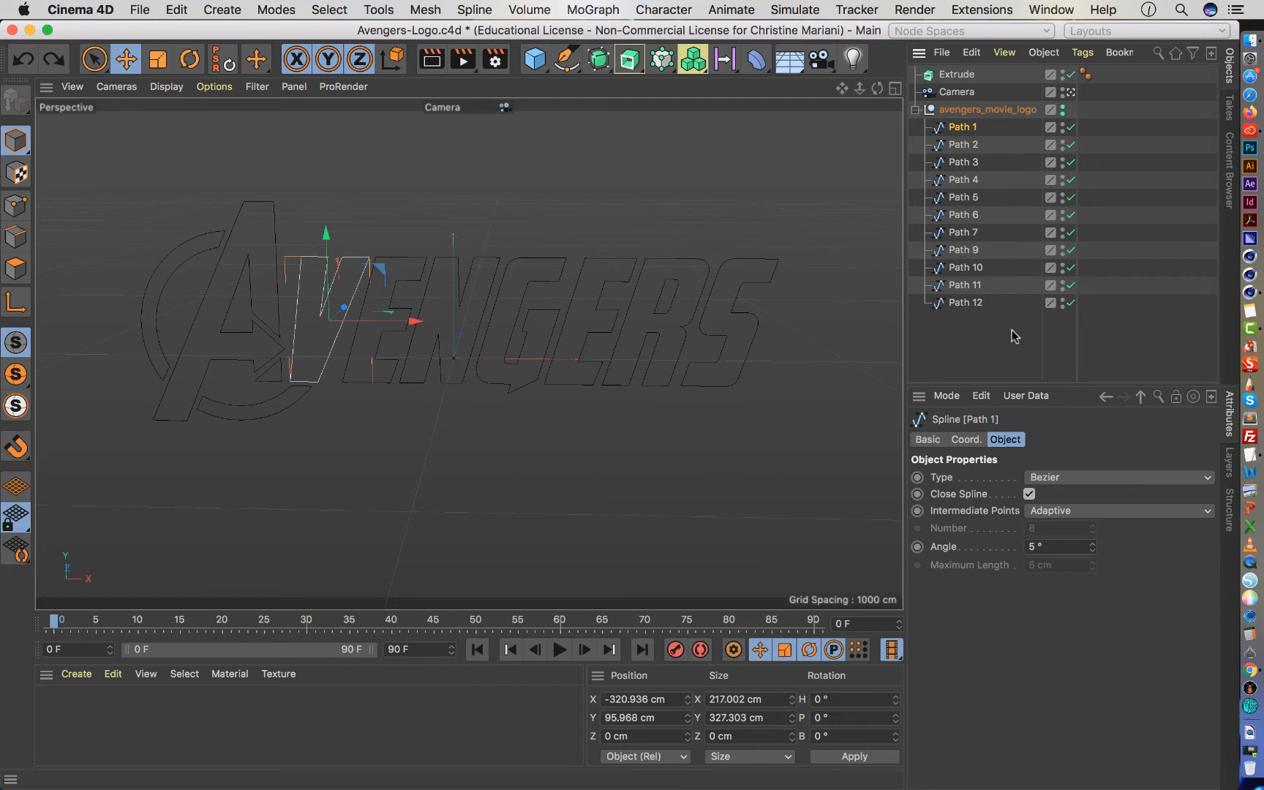
# Combine the avengers_movie_logo paths in a new Connect object and nest it under the Extrude object.
pyautogui.click(598, 60)
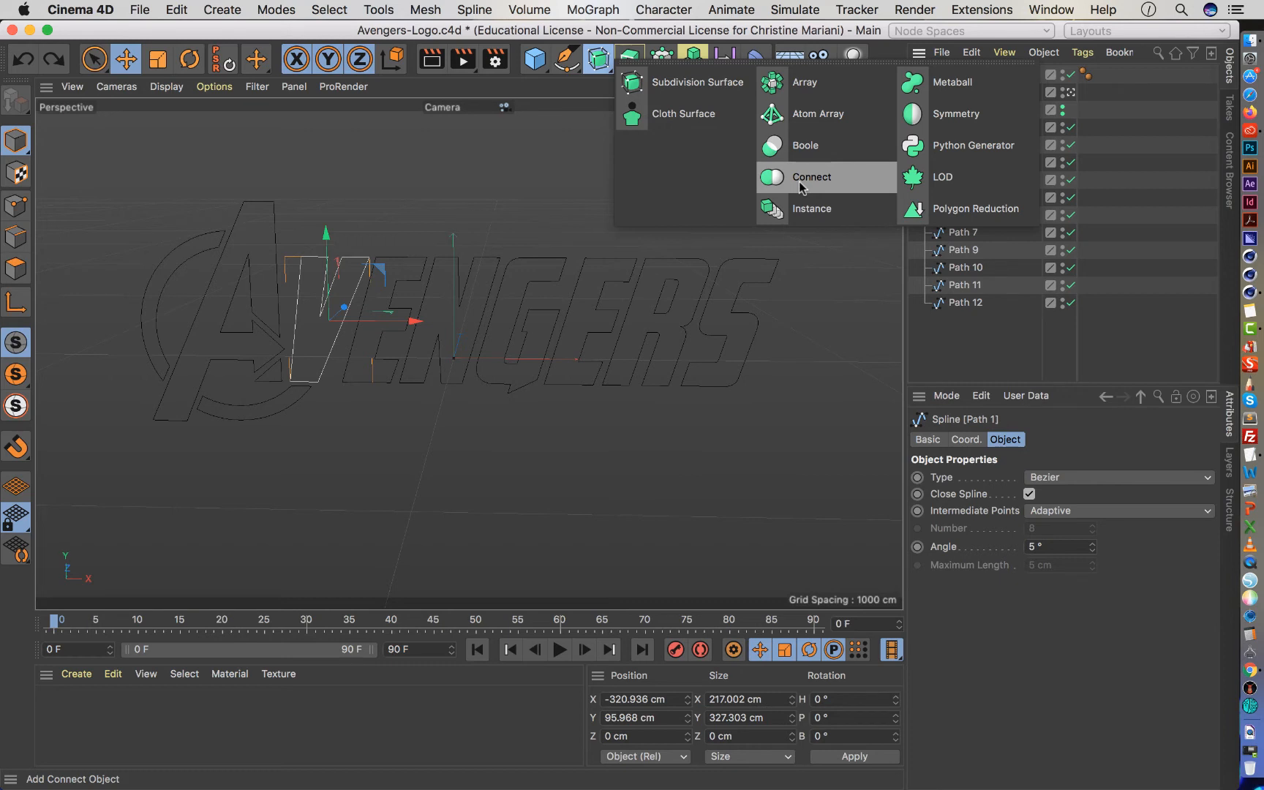
pyautogui.click(801, 183)
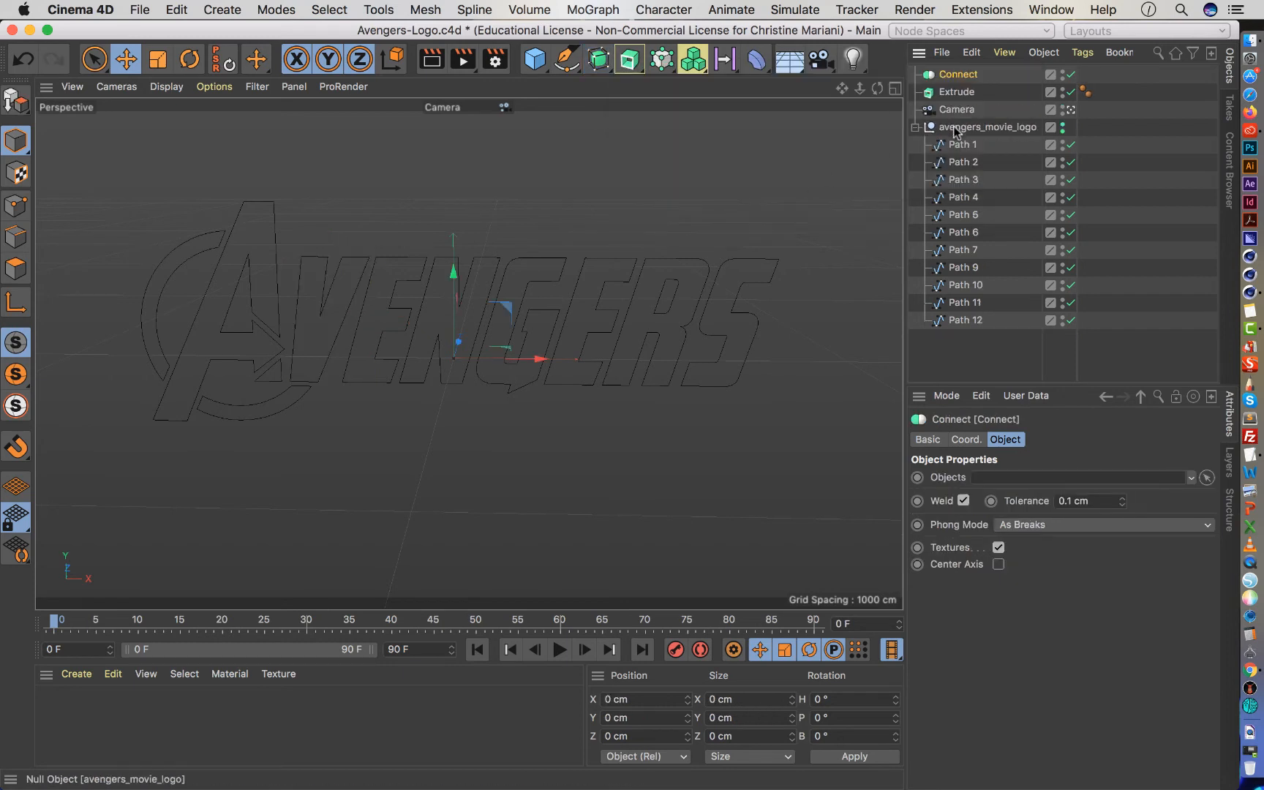
pyautogui.moveTo(954, 132); pyautogui.dragTo(957, 75)
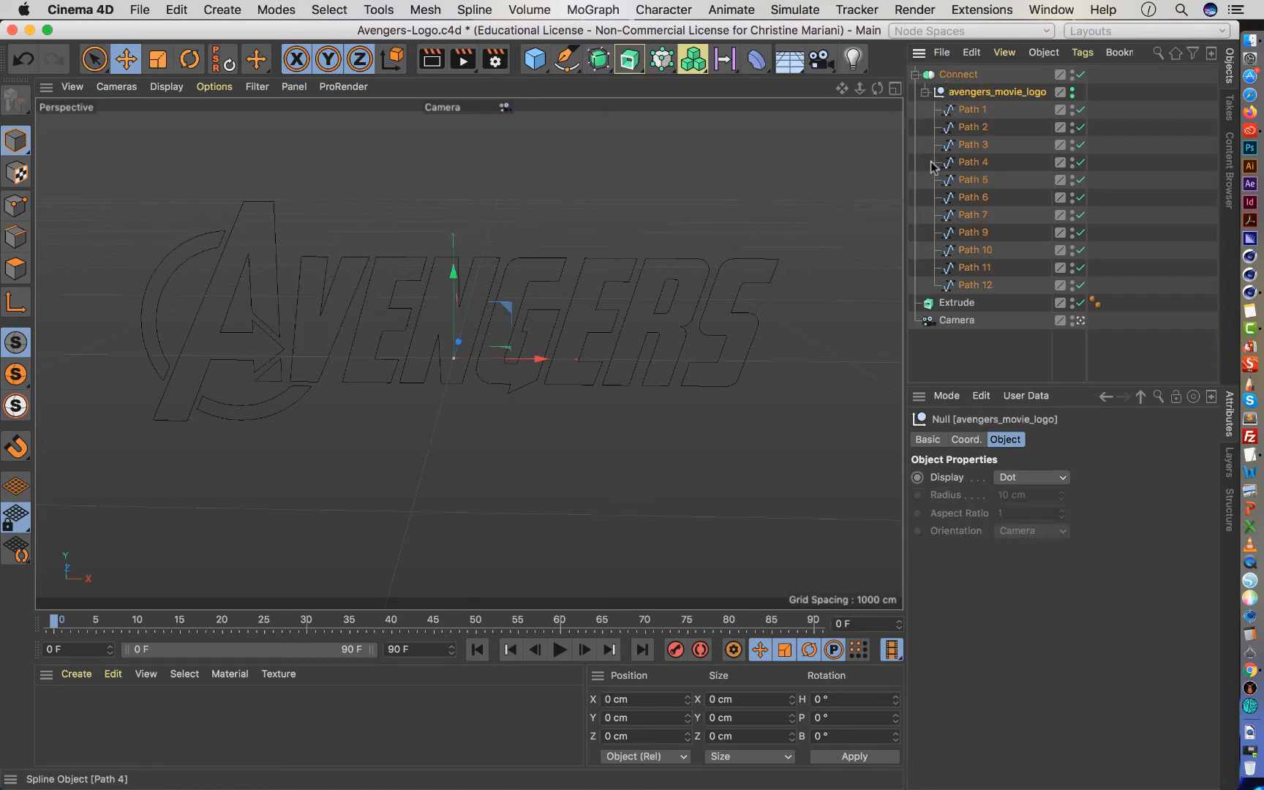
pyautogui.click(914, 74)
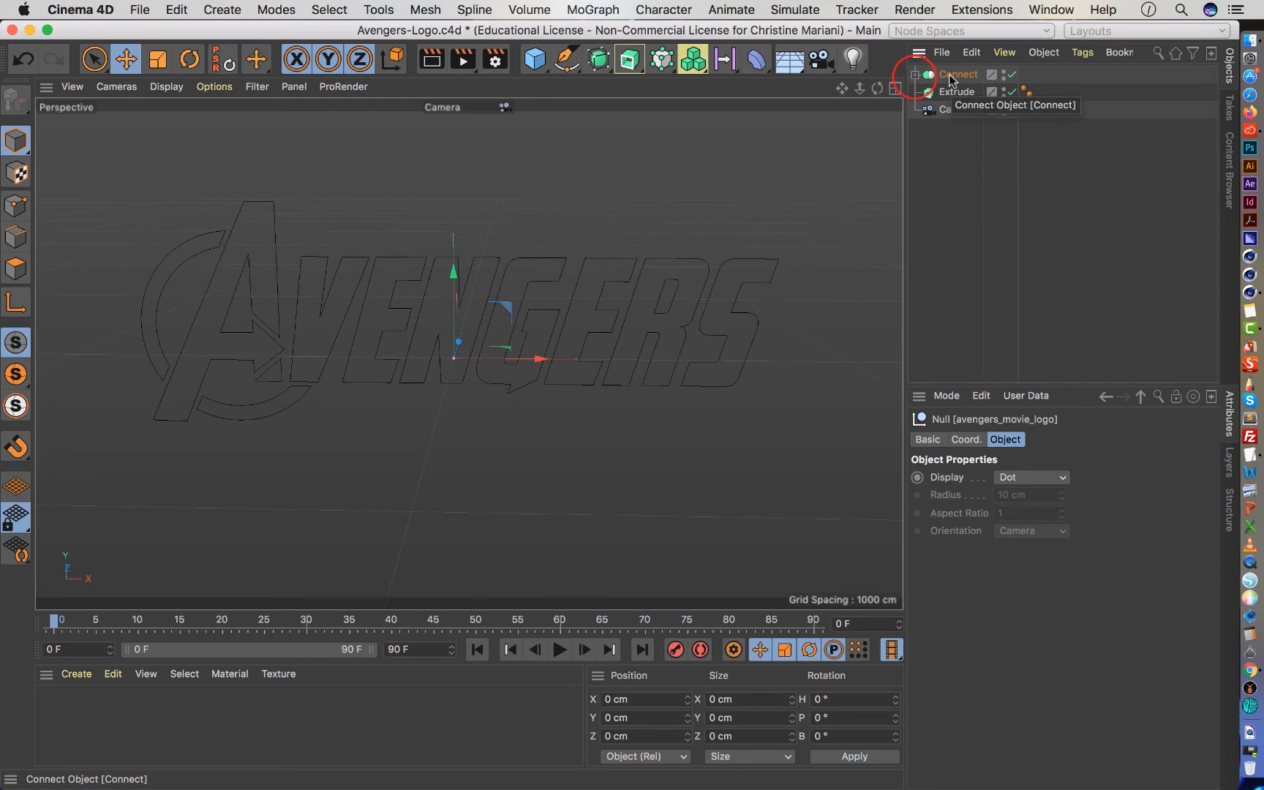
pyautogui.moveTo(951, 78); pyautogui.dragTo(947, 99)
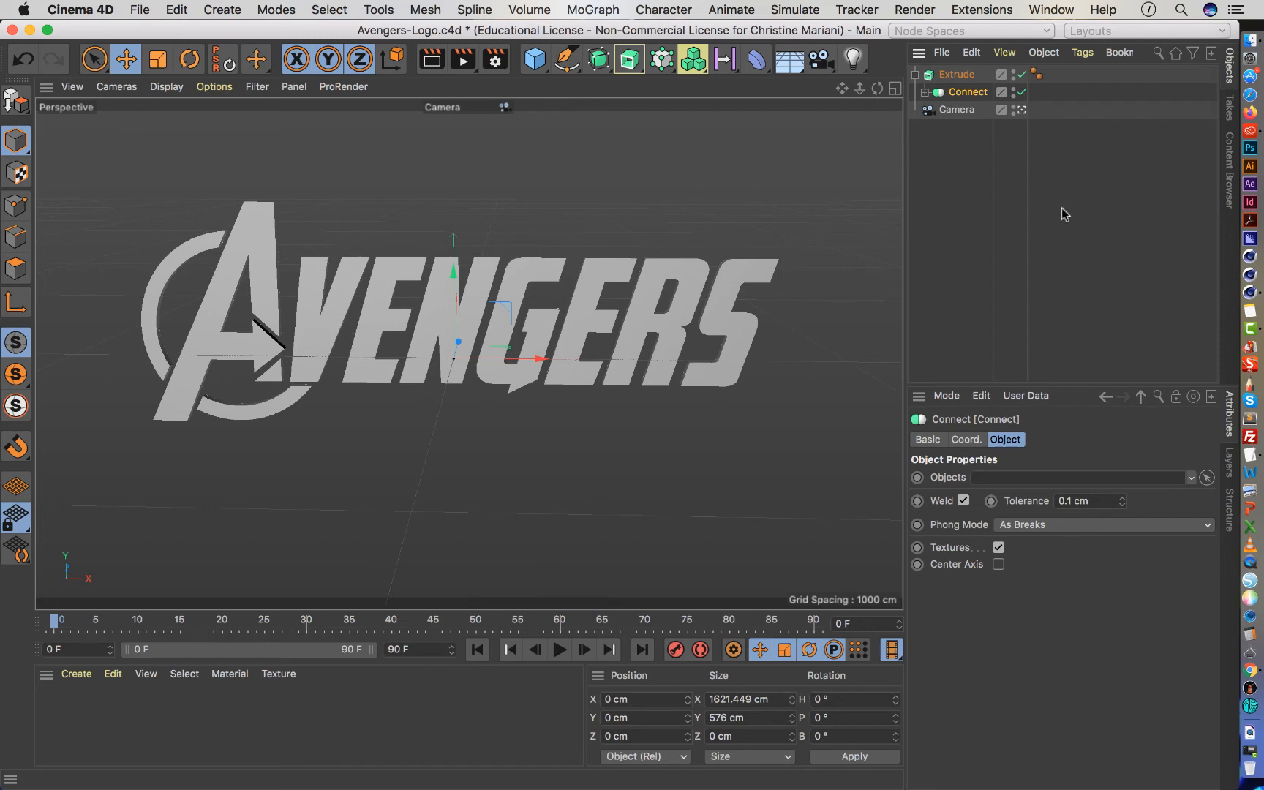
# Set the Extrude object's depth along Z to 125 cm.
pyautogui.click(957, 74)
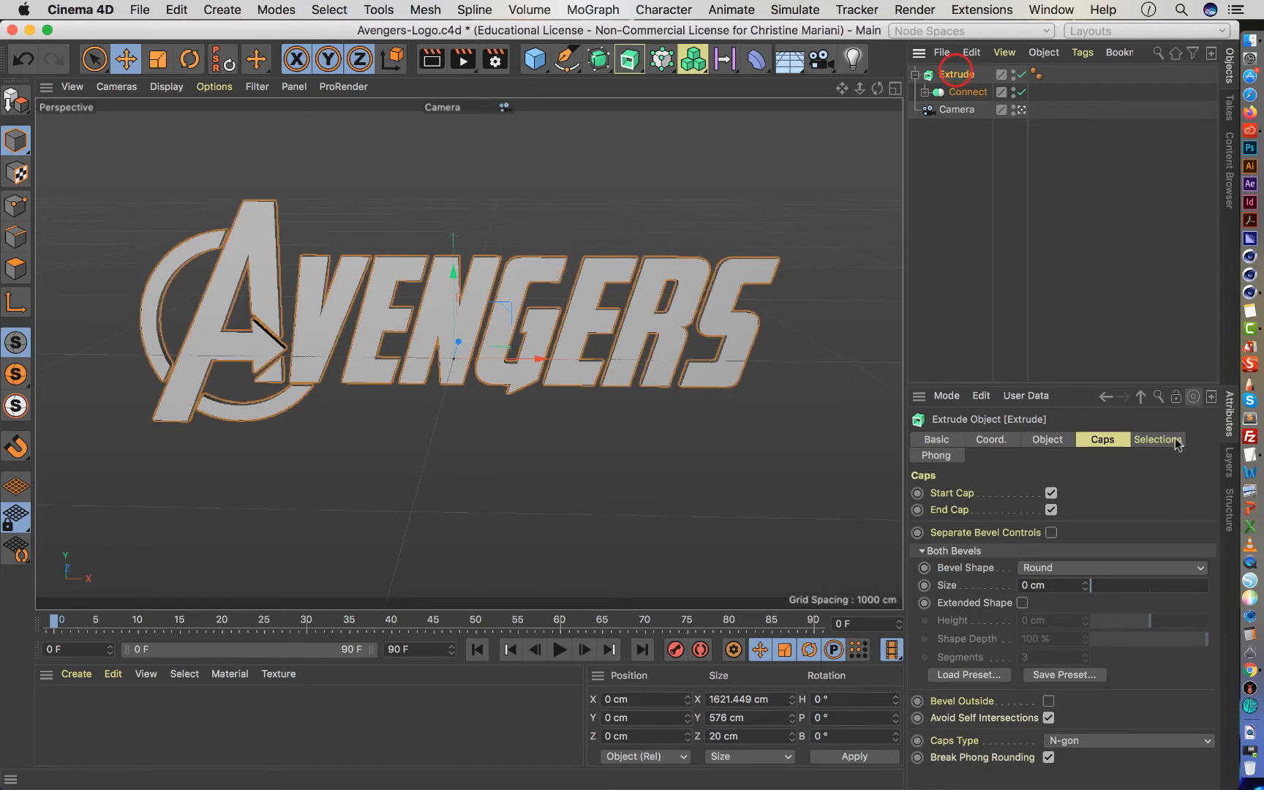
pyautogui.click(1051, 436)
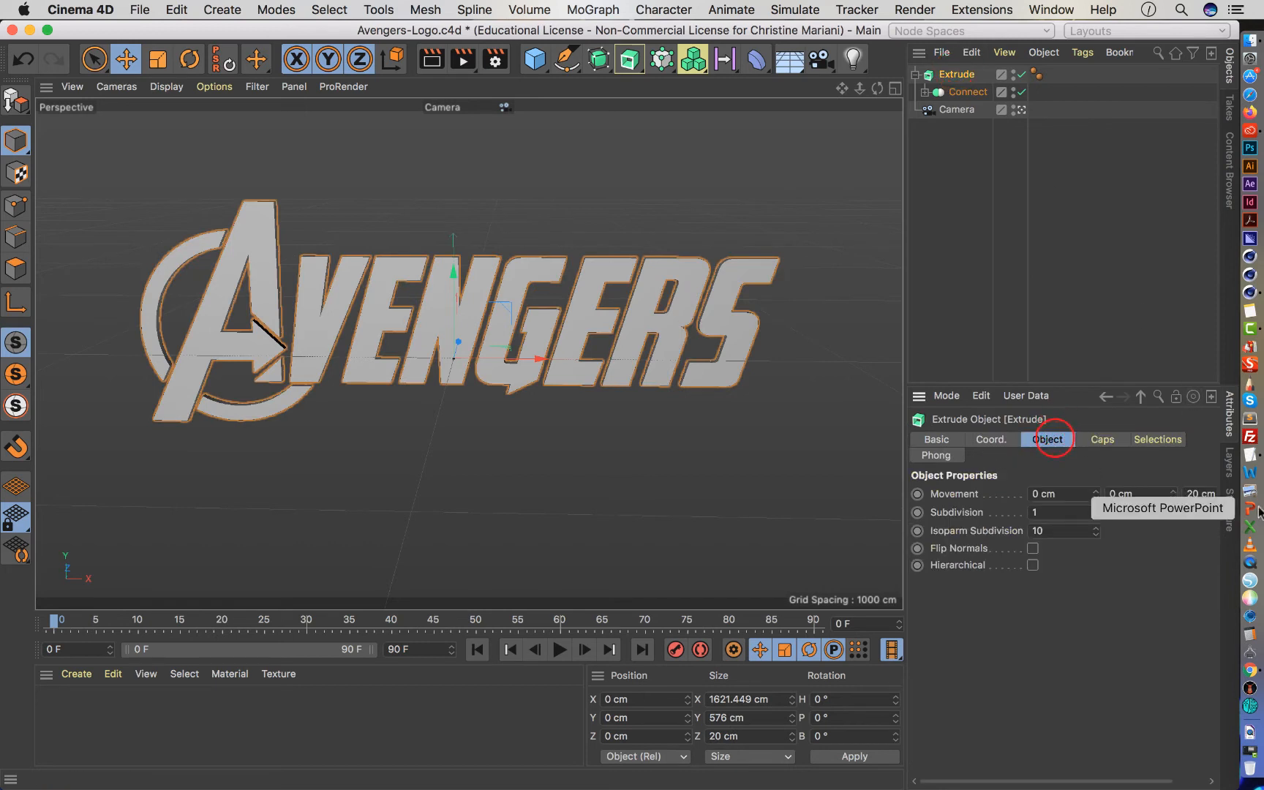
pyautogui.moveTo(1137, 781); pyautogui.dragTo(1170, 781)
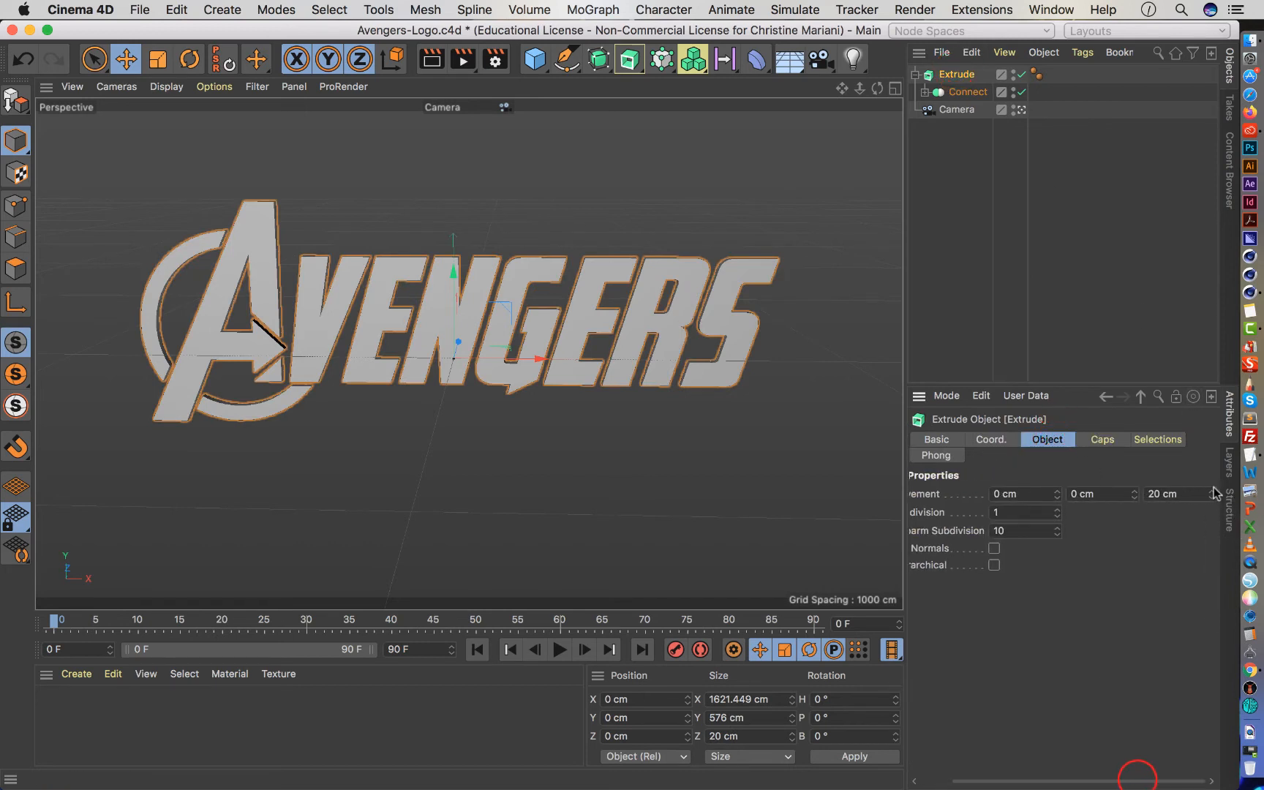
pyautogui.moveTo(1211, 493); pyautogui.dragTo(1211, 493)
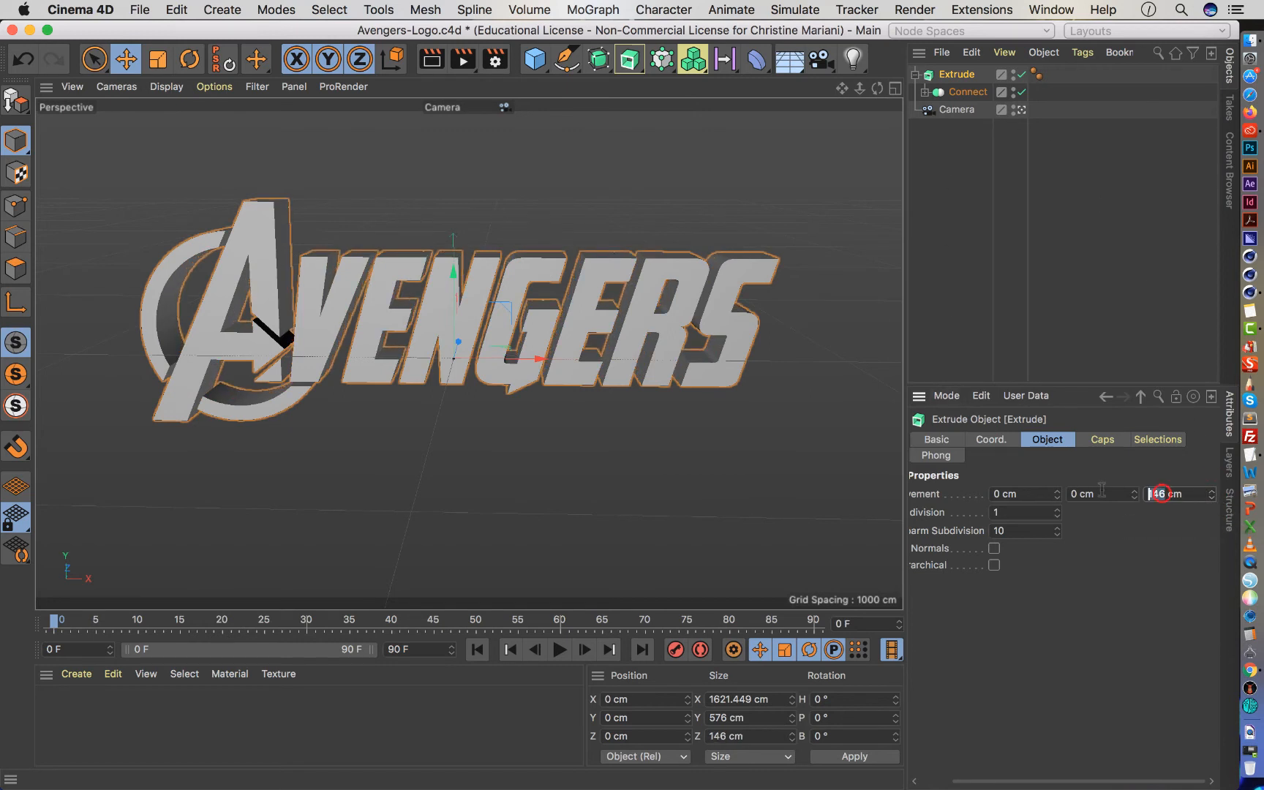
pyautogui.doubleClick(1163, 494)
pyautogui.write('125')
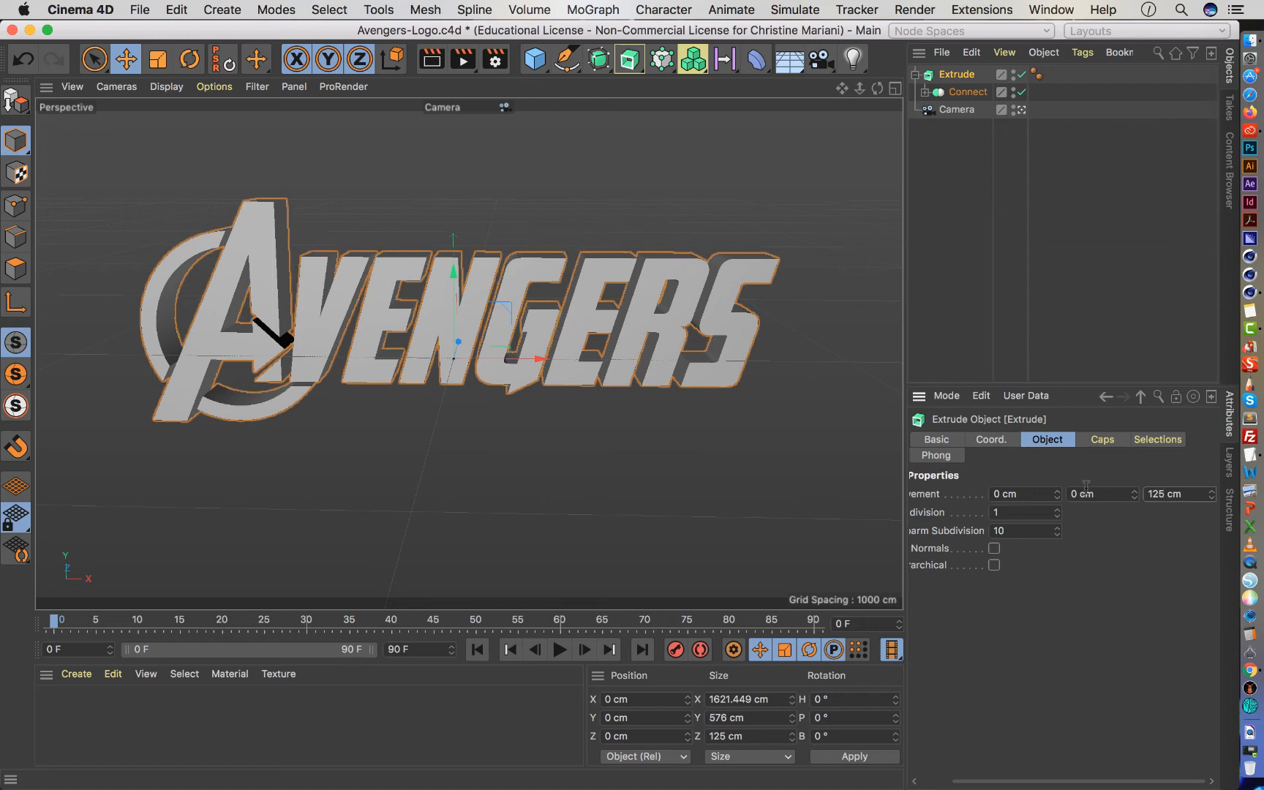
# Give the extruded logo's caps a 3 cm round bevel with 6 segments, checking it with preview renders.
pyautogui.click(1104, 439)
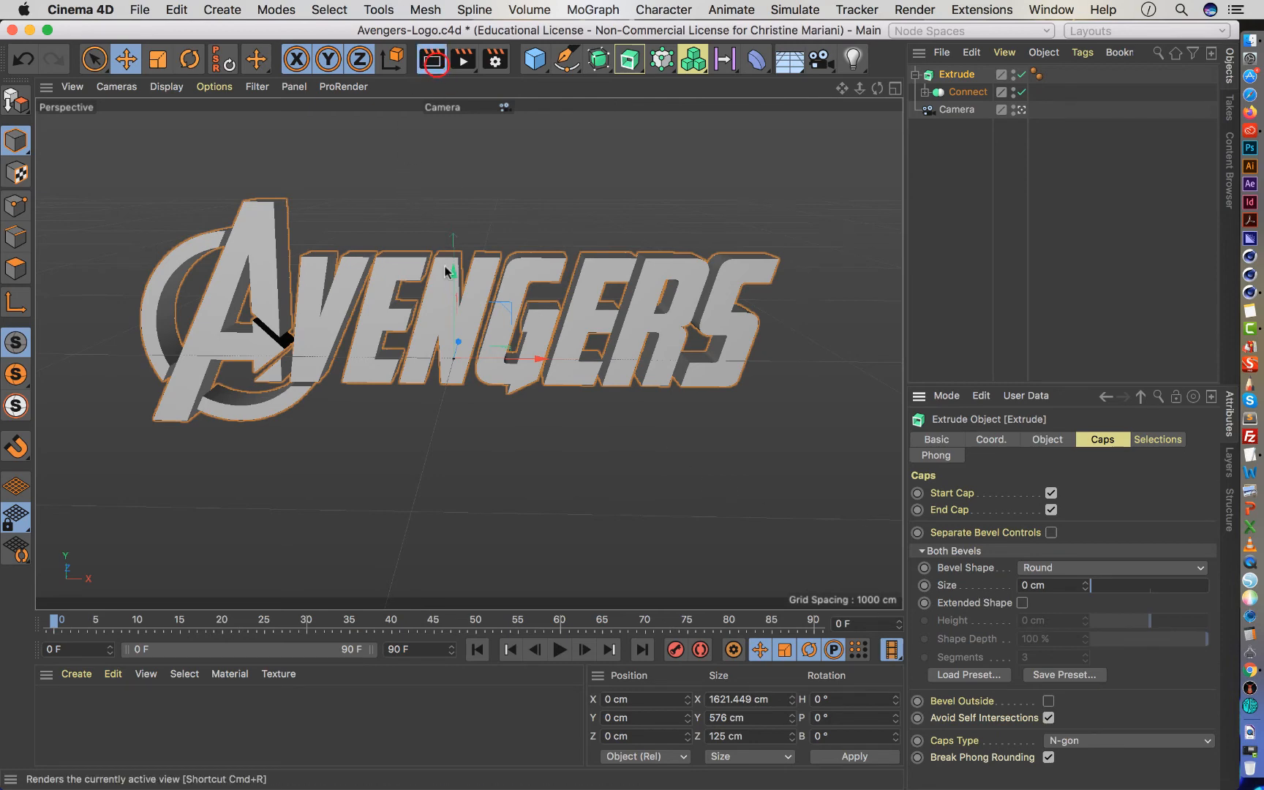
pyautogui.click(435, 68)
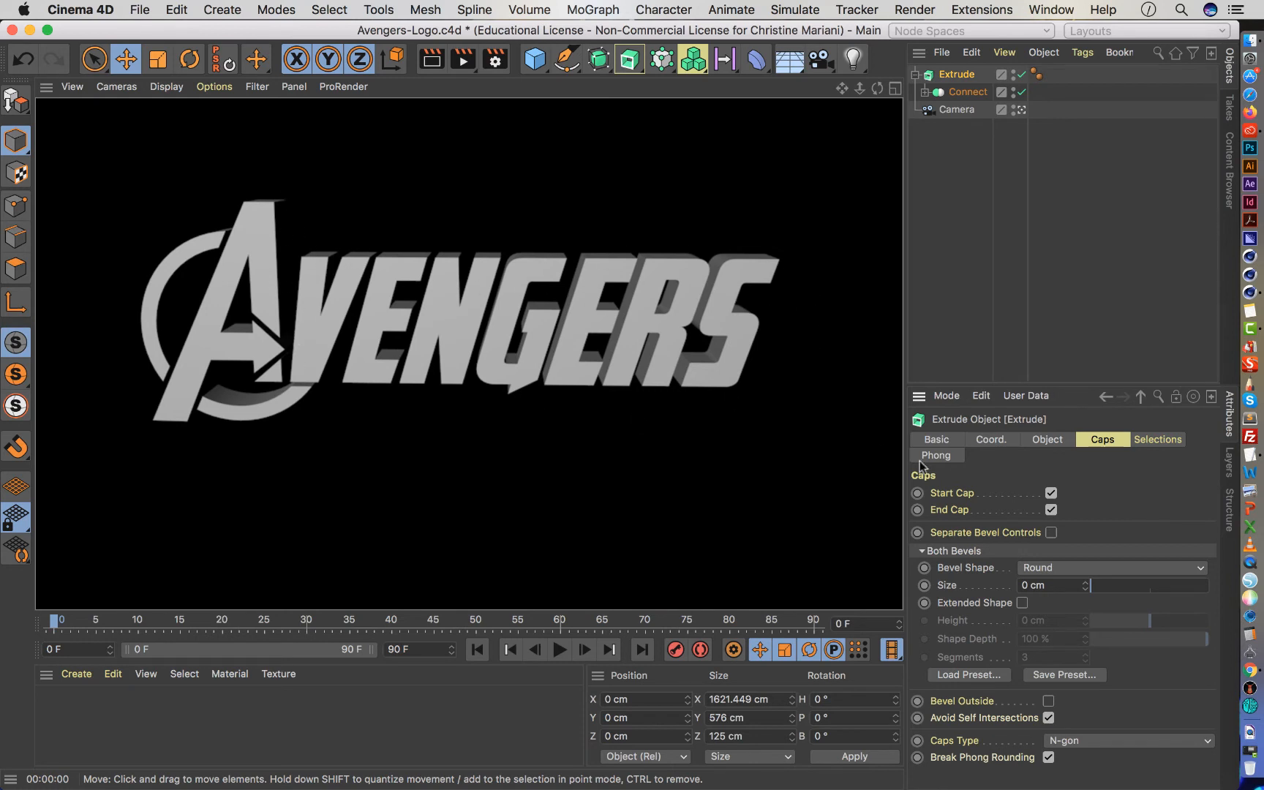
pyautogui.click(1023, 585)
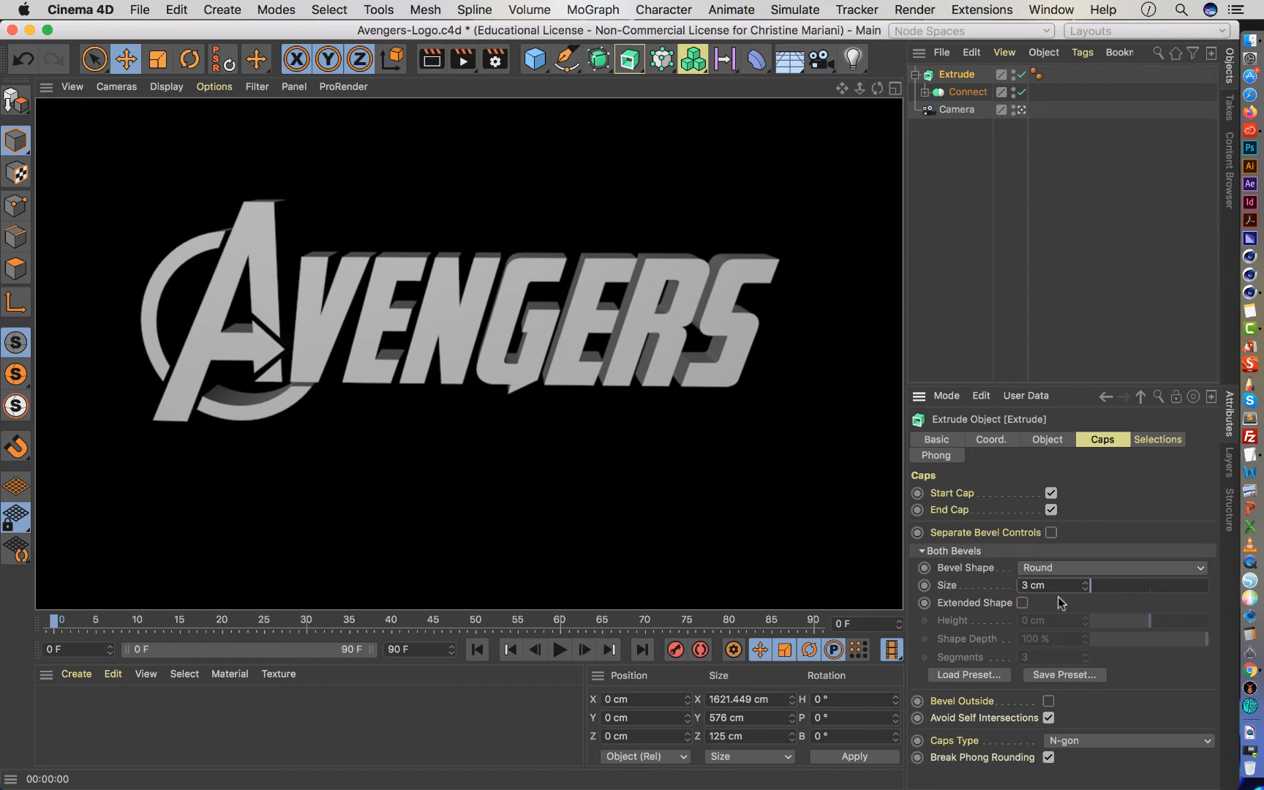
pyautogui.click(1125, 694)
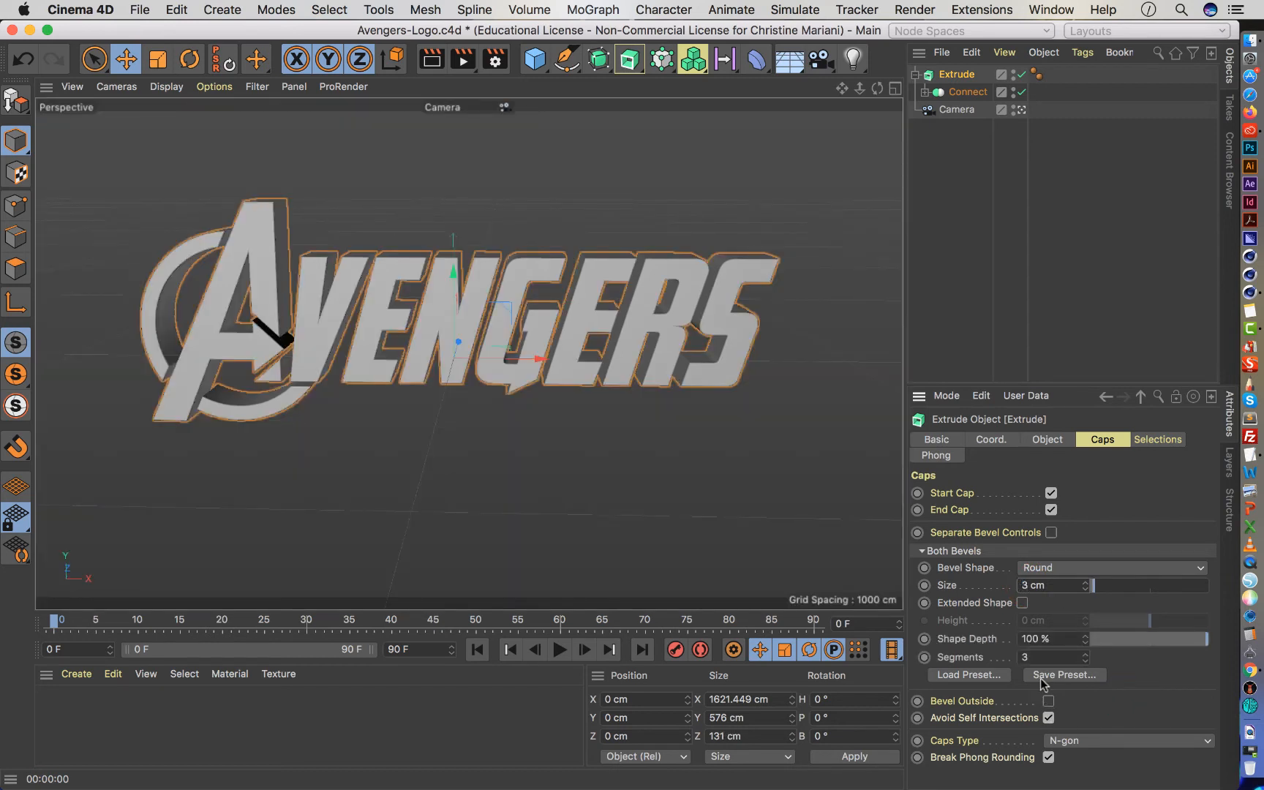
pyautogui.doubleClick(1031, 657)
pyautogui.write('6')
pyautogui.click(1152, 693)
pyautogui.click(426, 65)
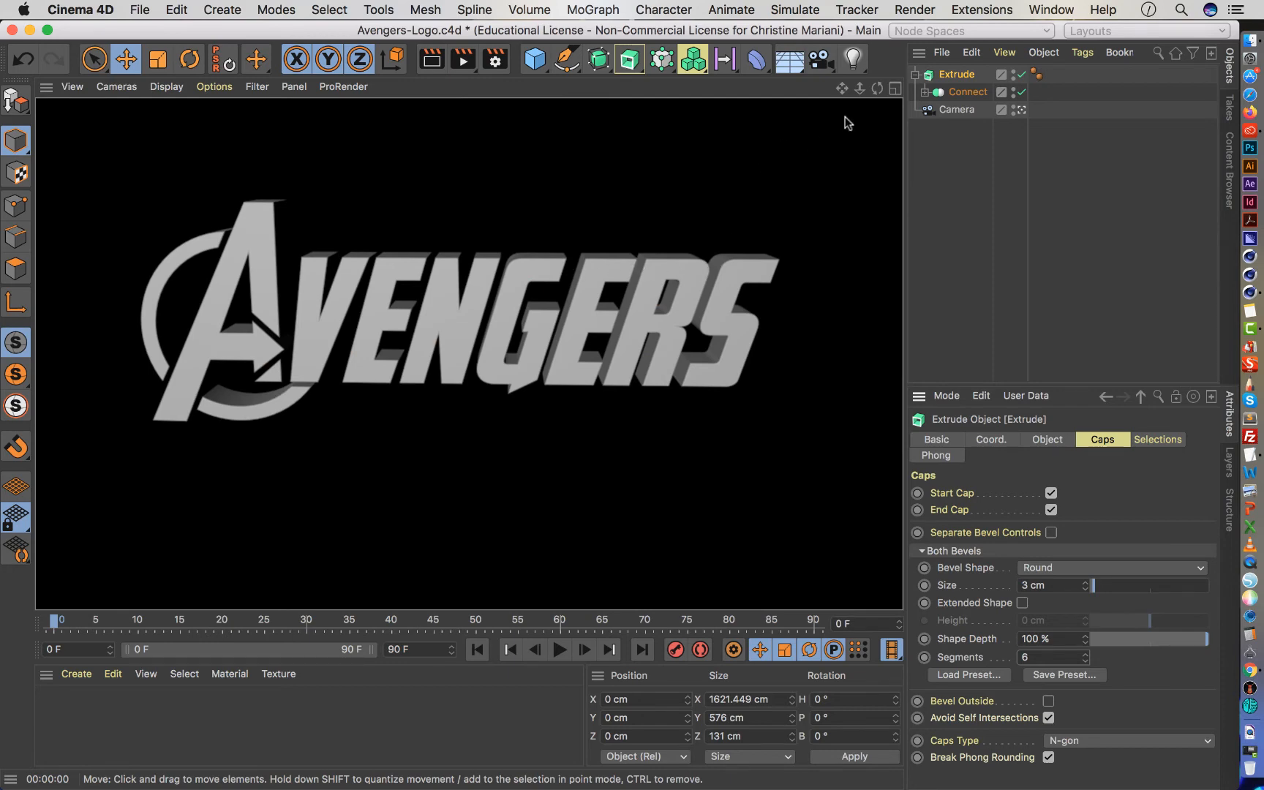
# Leave the camera view for a close-up of the letters and try bevel sizes of 1 cm and 8 cm.
pyautogui.click(958, 175)
pyautogui.click(1019, 110)
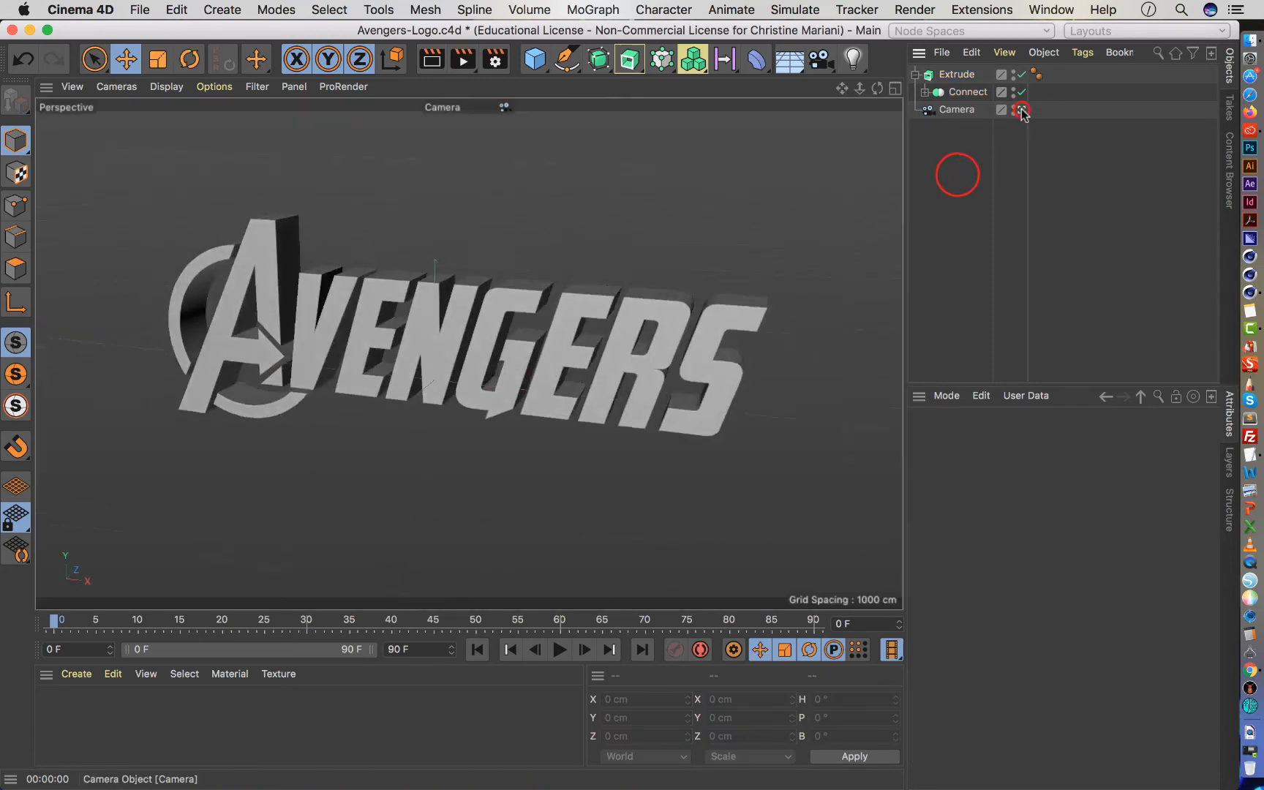
pyautogui.moveTo(861, 87); pyautogui.dragTo(611, 340)
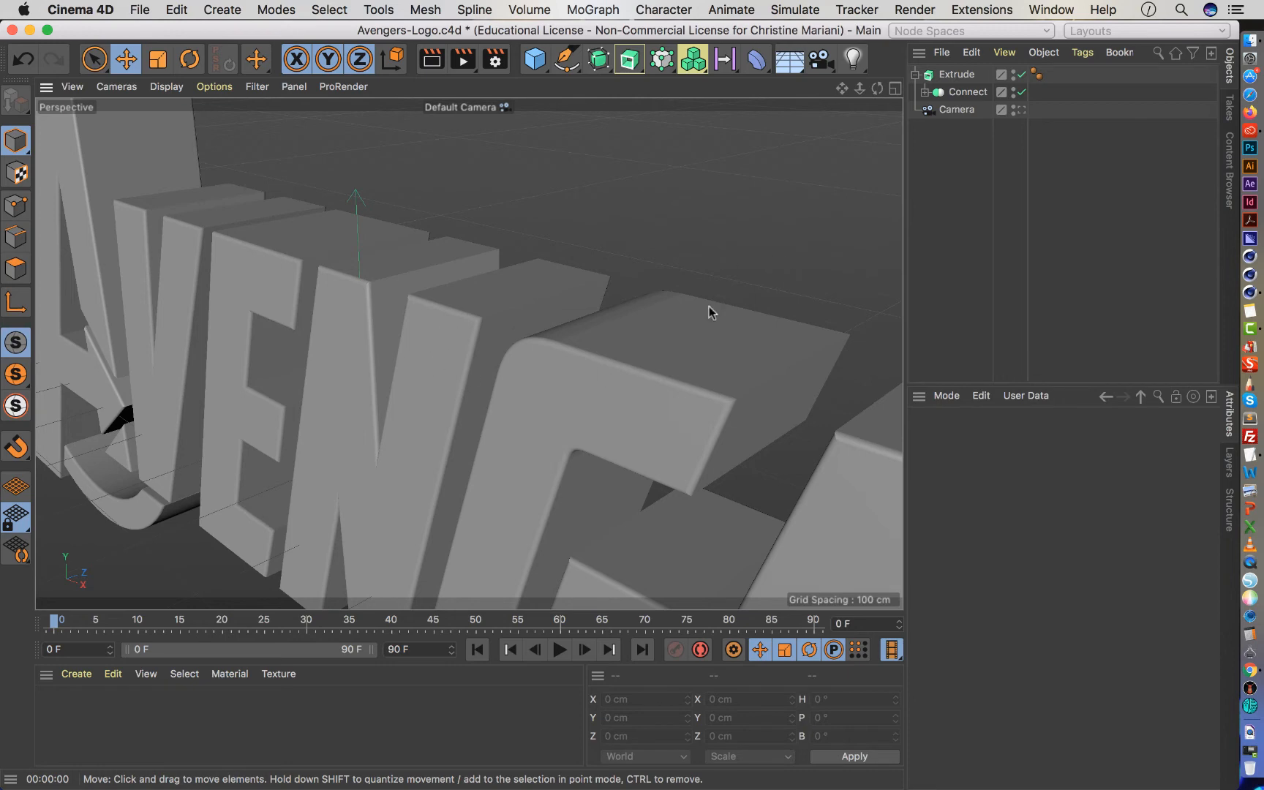
pyautogui.click(957, 73)
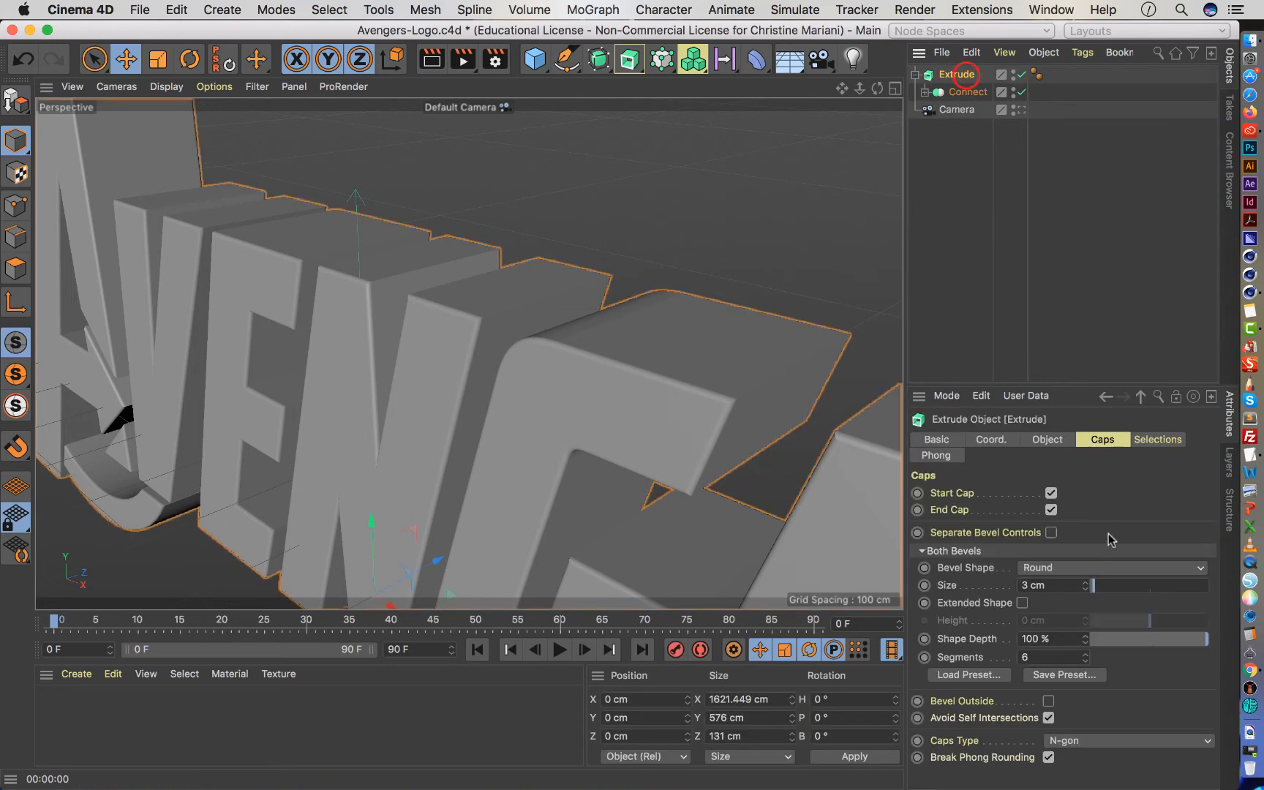
pyautogui.click(1029, 585)
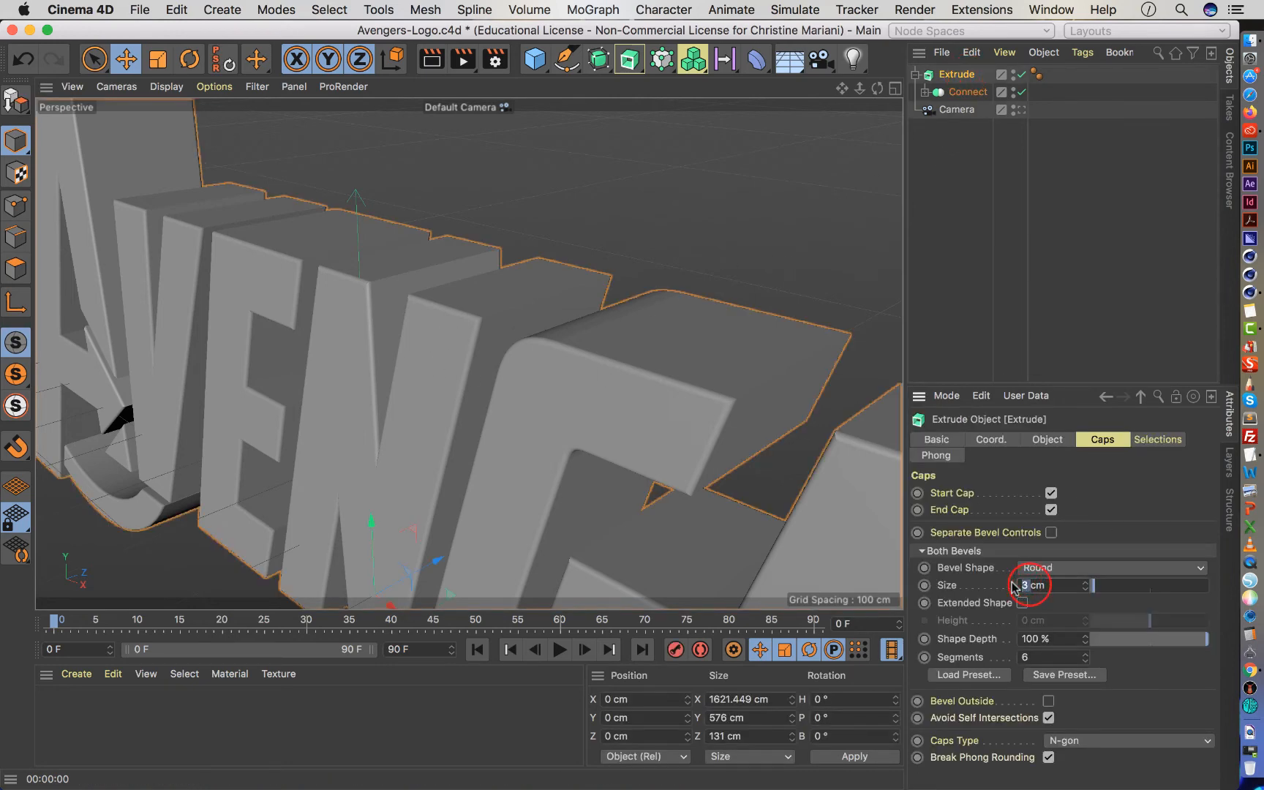
pyautogui.write('1')
pyautogui.press('Return')
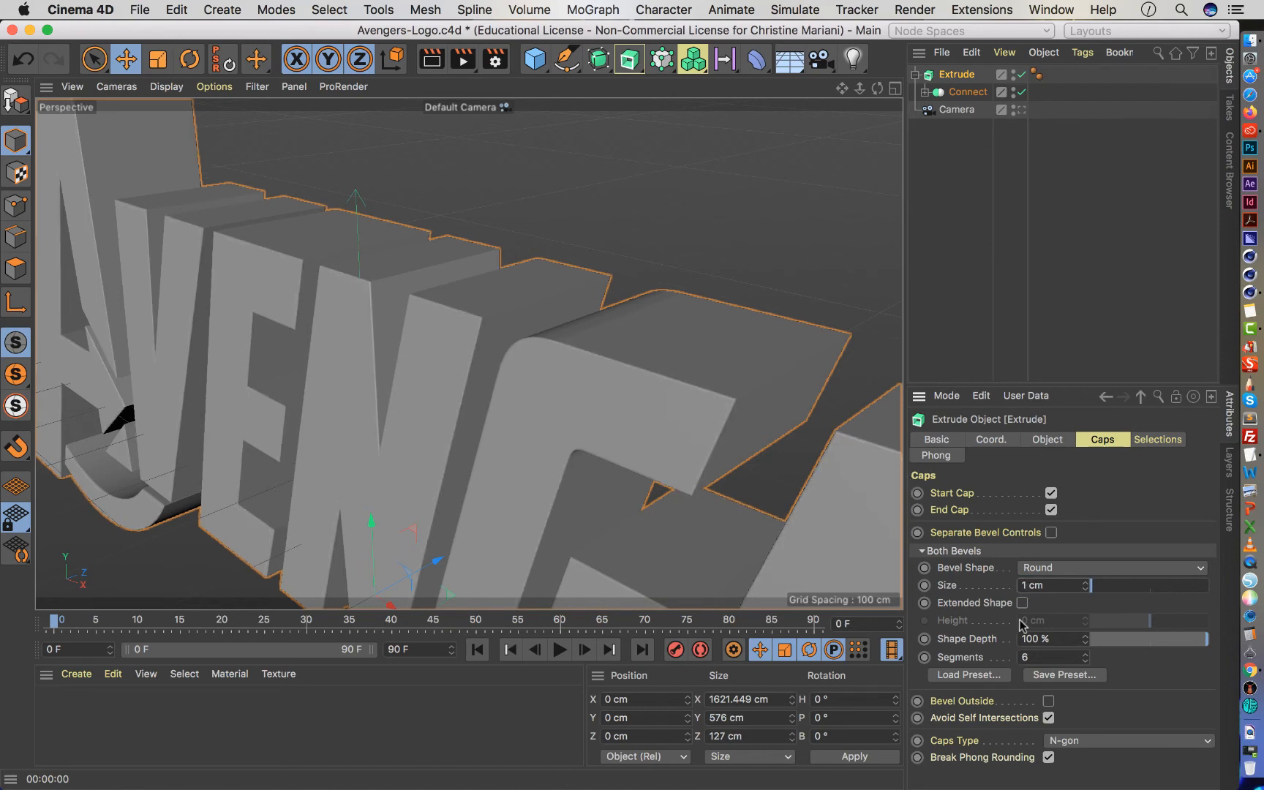
pyautogui.click(1024, 585)
pyautogui.write('8')
pyautogui.press('Return')
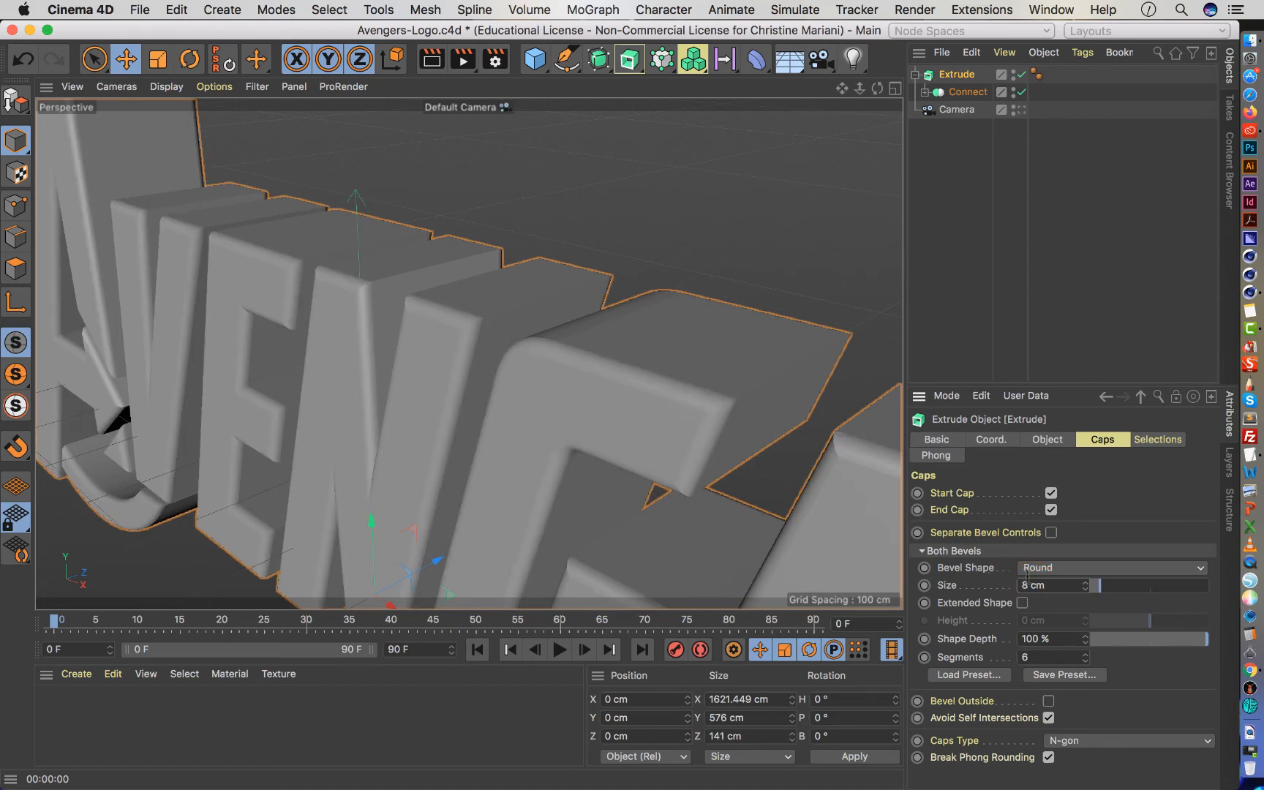
# Set the bevel size of the extruded logo's caps to 2 cm.
pyautogui.doubleClick(1030, 585)
pyautogui.write('2cm')
pyautogui.press('Return')
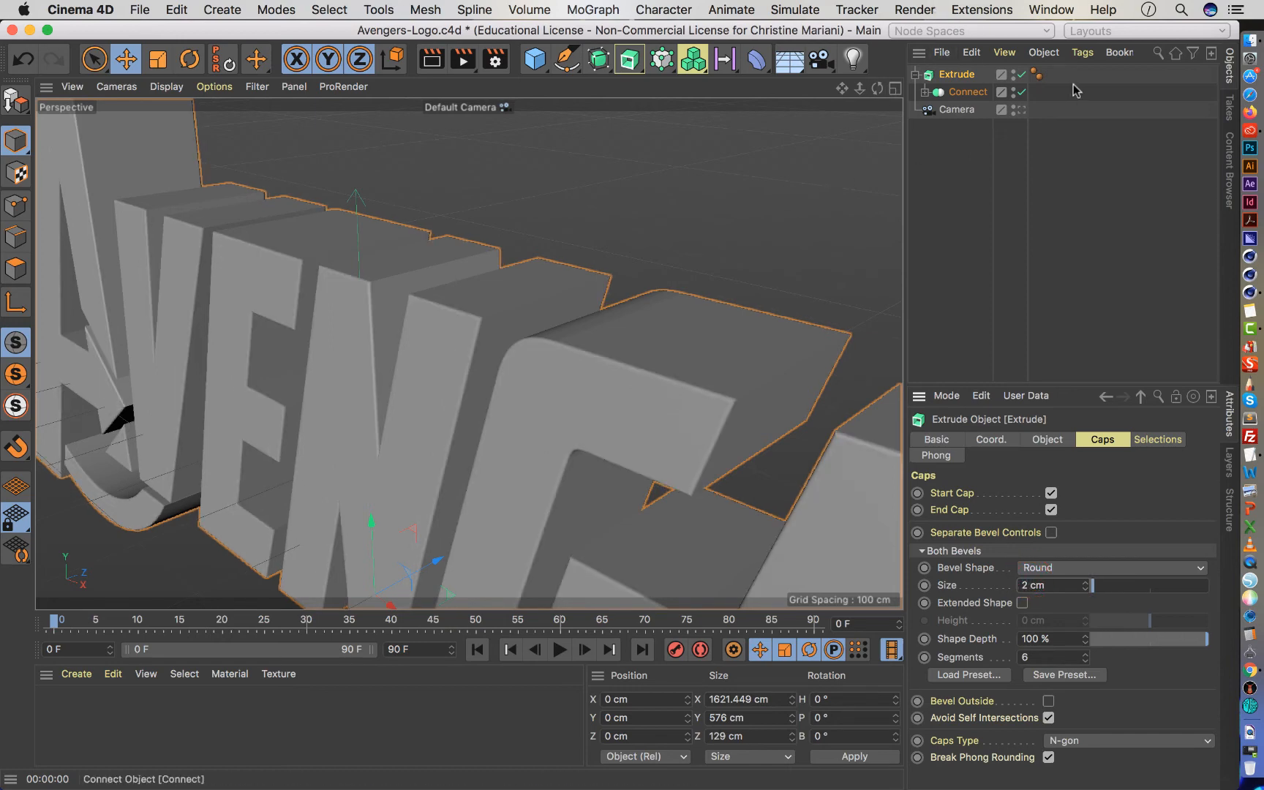
# Look through the scene camera again, reframe the logo closer to the middle of the shot, and clear the selection.
pyautogui.click(1020, 109)
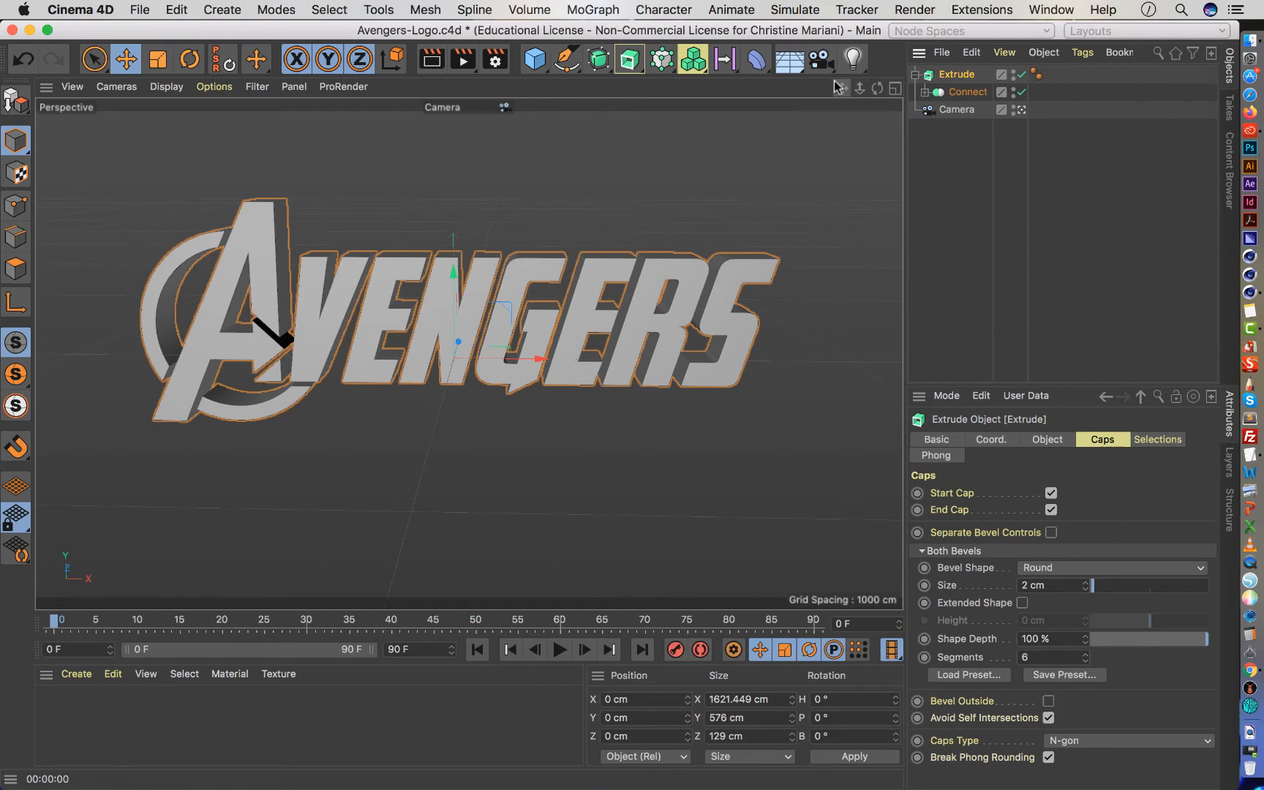
pyautogui.moveTo(837, 87); pyautogui.dragTo(835, 86)
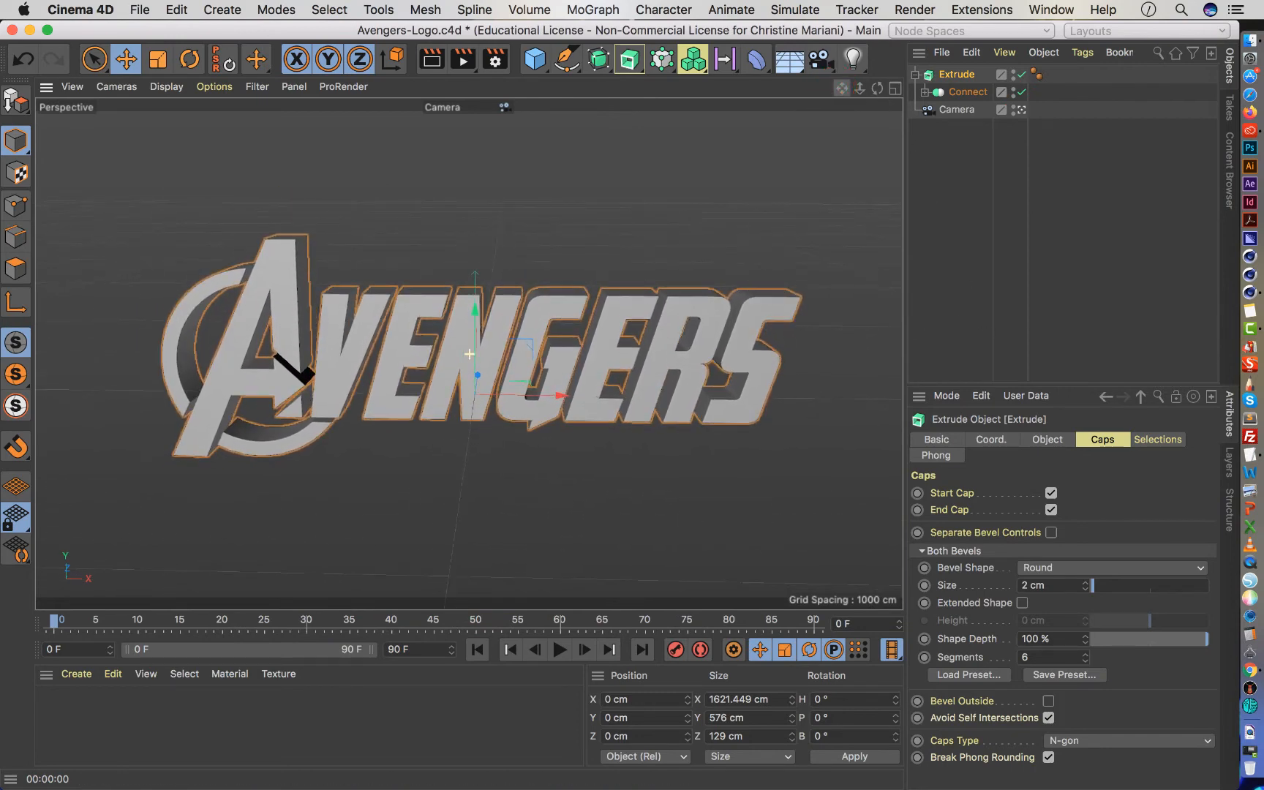
pyautogui.click(951, 246)
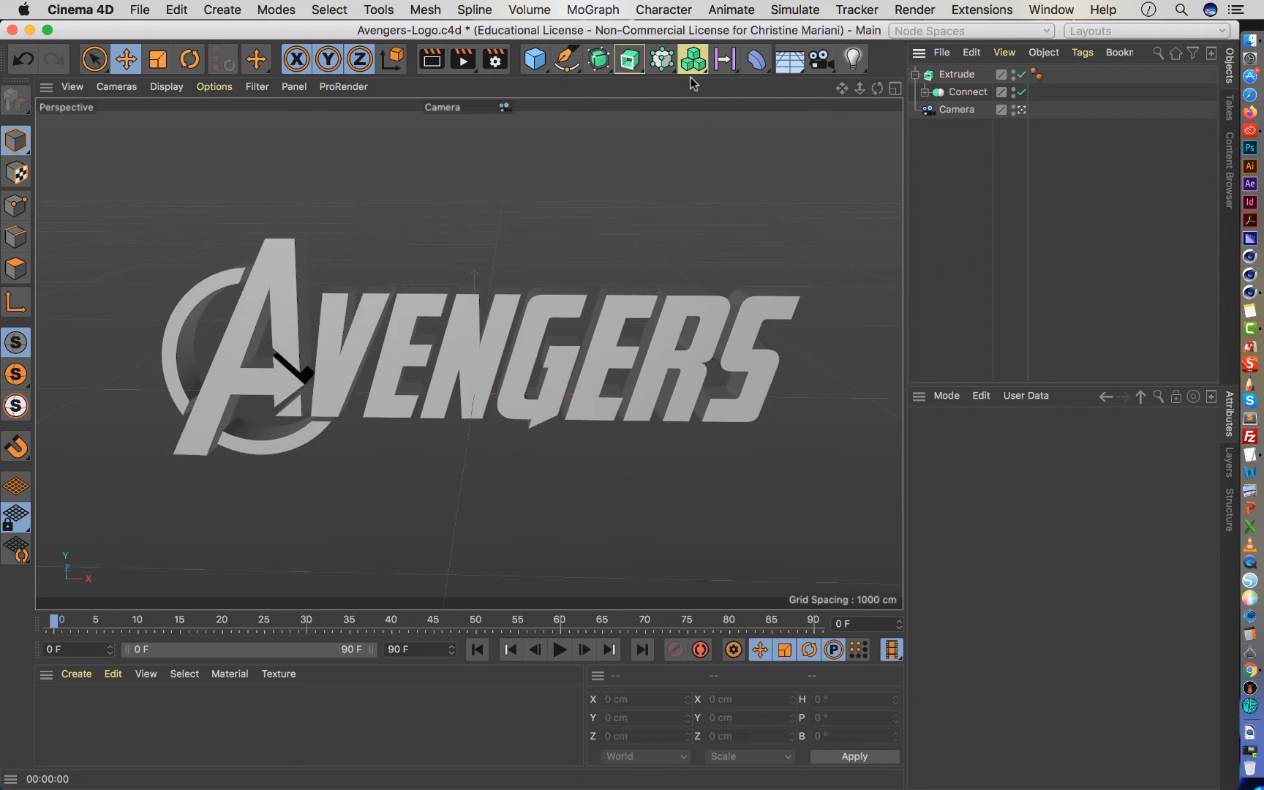
pyautogui.click(790, 59)
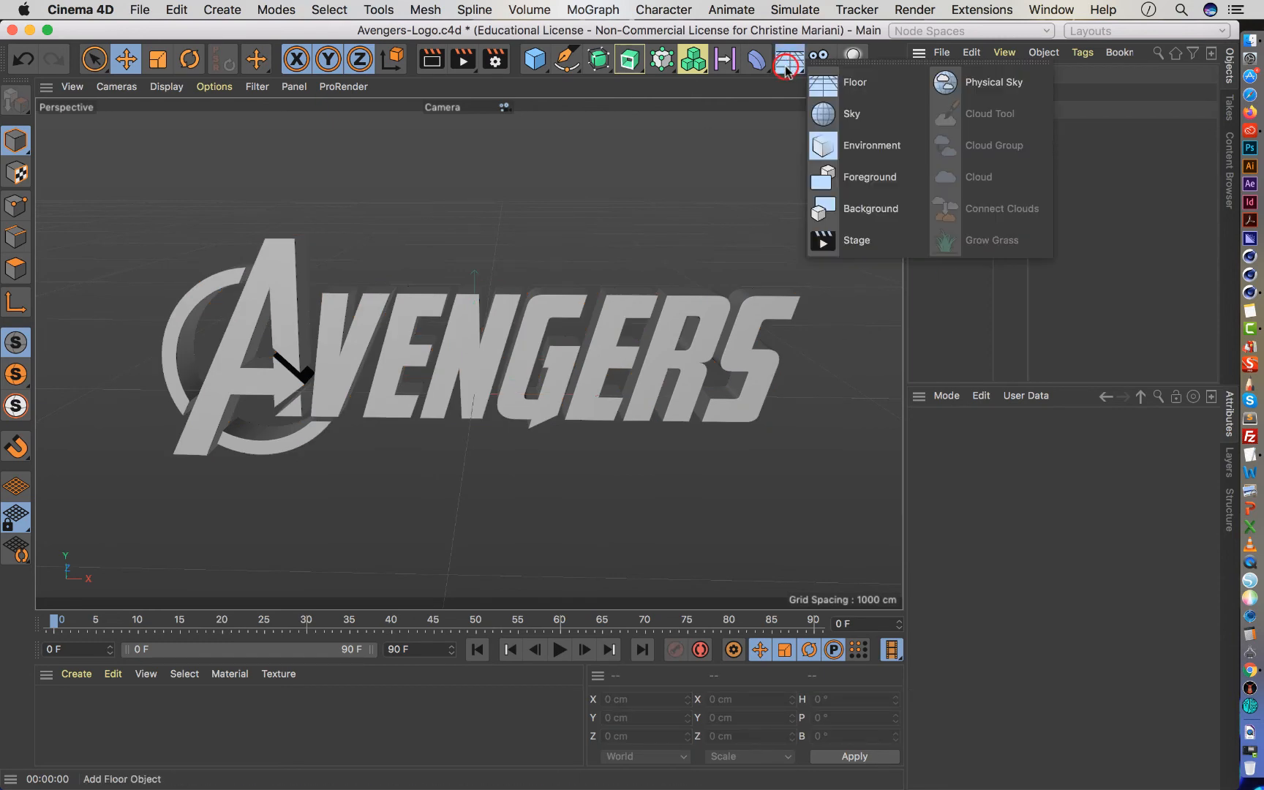
pyautogui.click(848, 181)
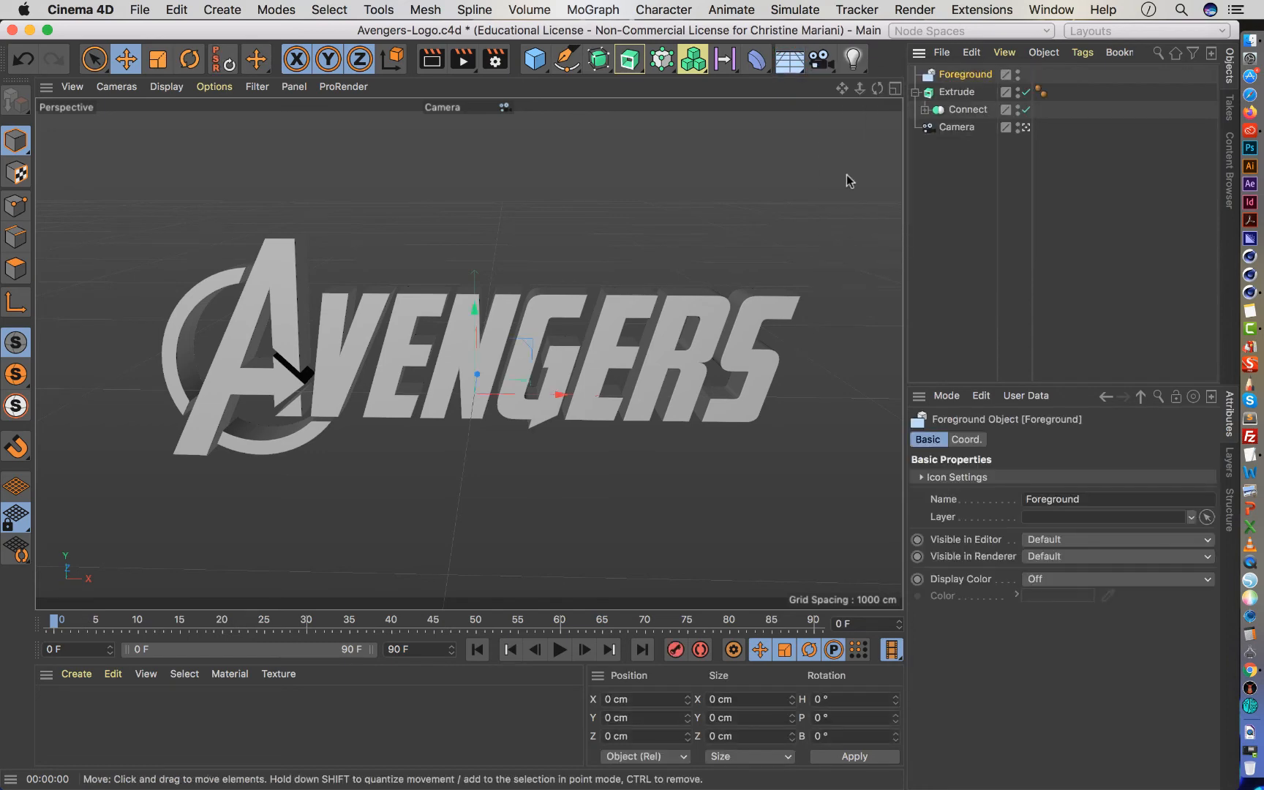
pyautogui.press('super+z')
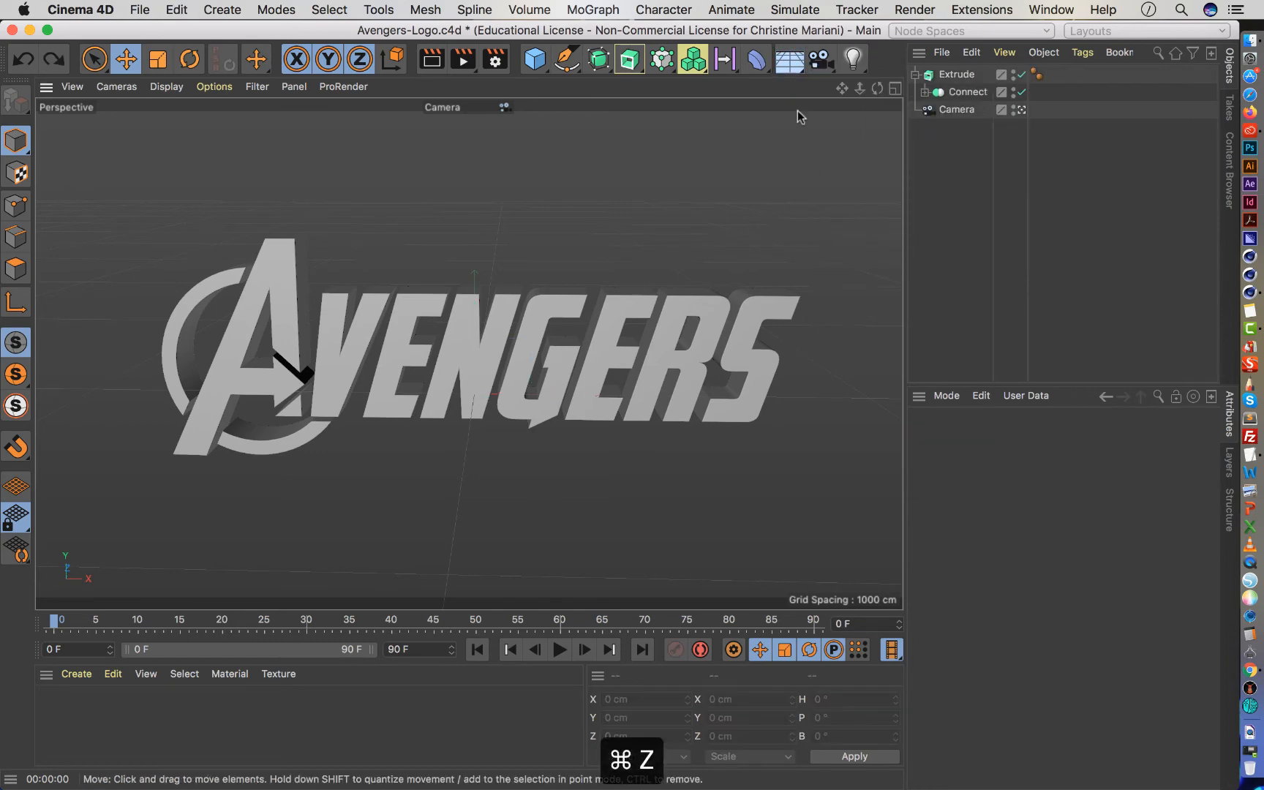
# Add a Background object to the scene and render a preview of the camera view.
pyautogui.click(790, 59)
pyautogui.click(878, 214)
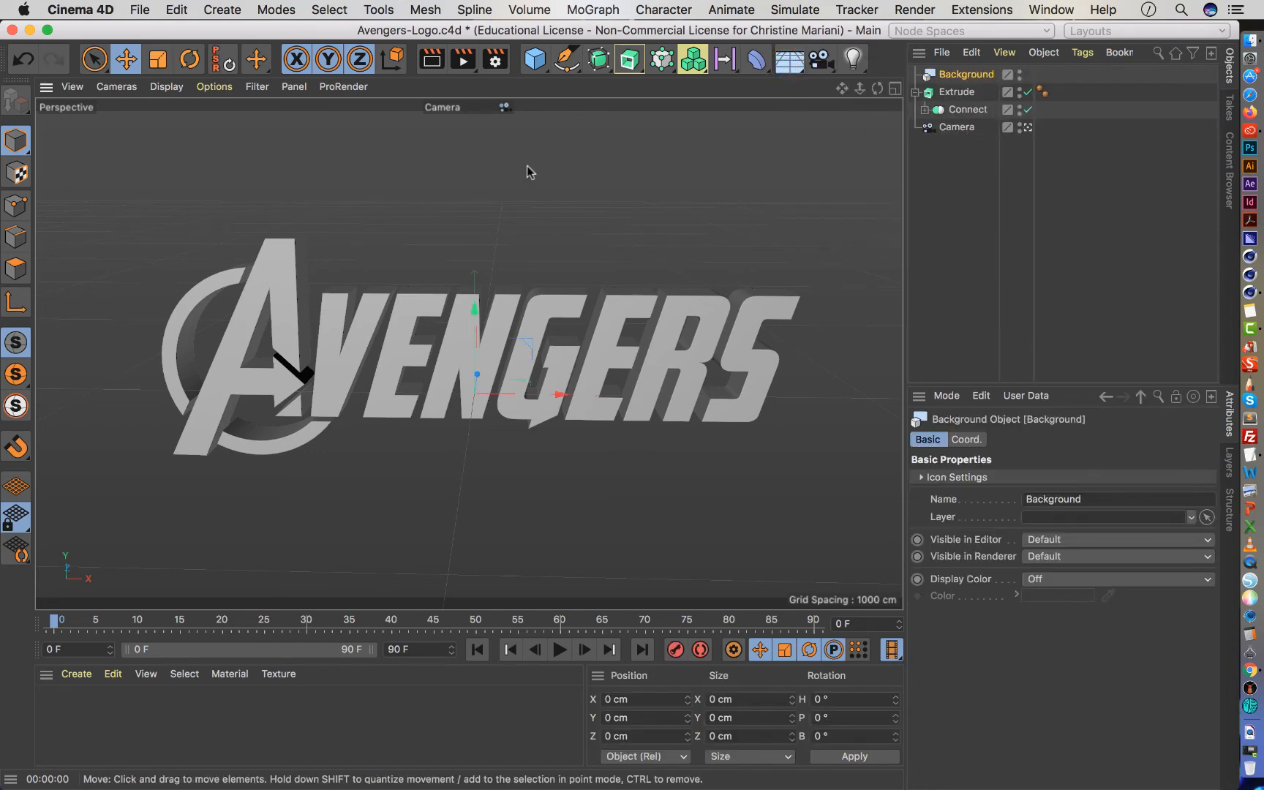
pyautogui.click(431, 58)
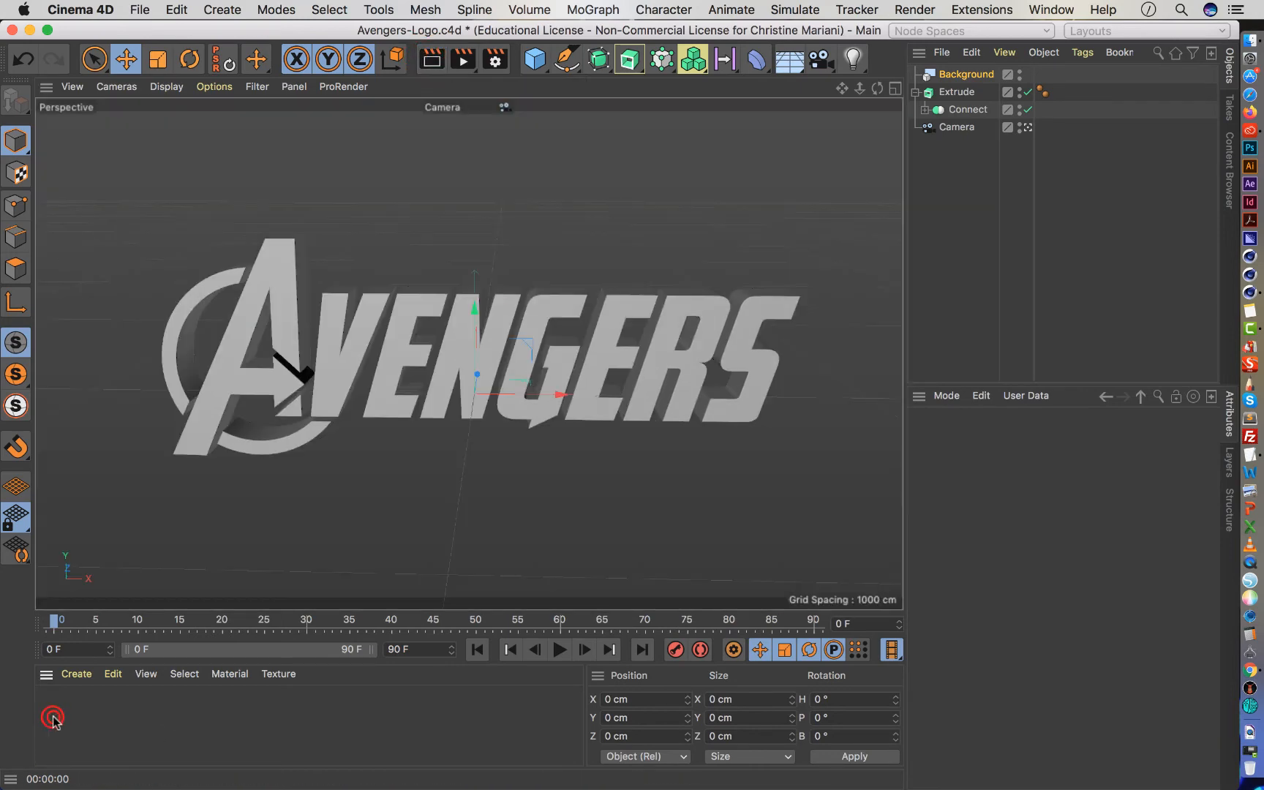
# Create a new material, apply it to the extruded logo, set its color to pure white with V at 100%, and render a preview.
pyautogui.doubleClick(53, 720)
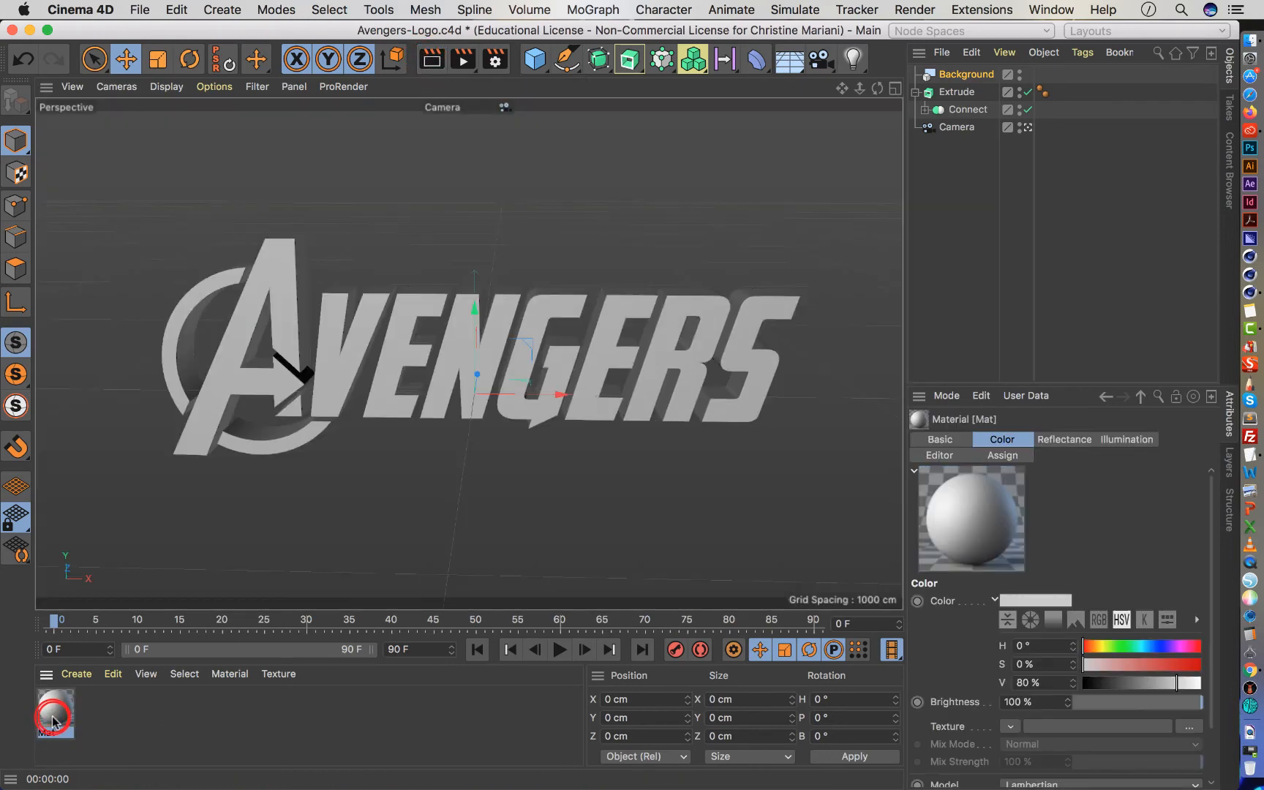
pyautogui.moveTo(52, 720); pyautogui.dragTo(969, 94)
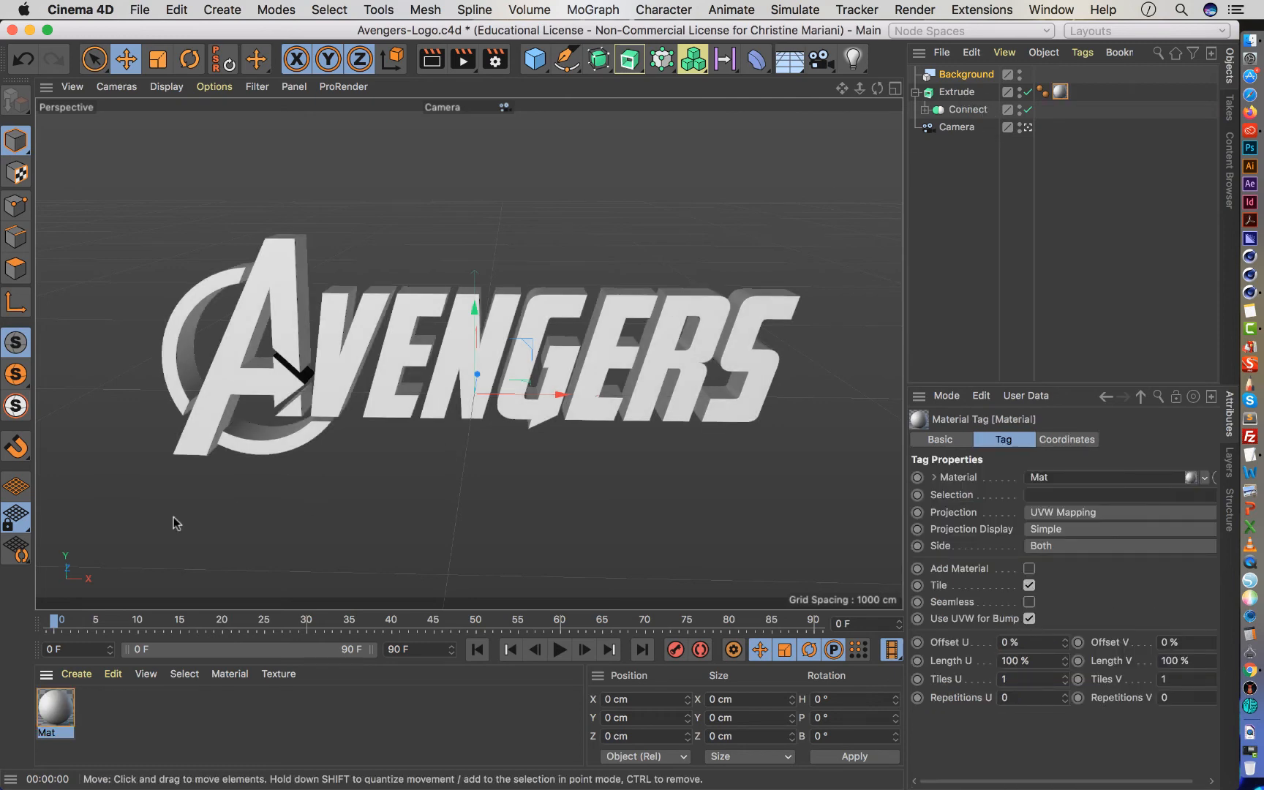
pyautogui.doubleClick(54, 721)
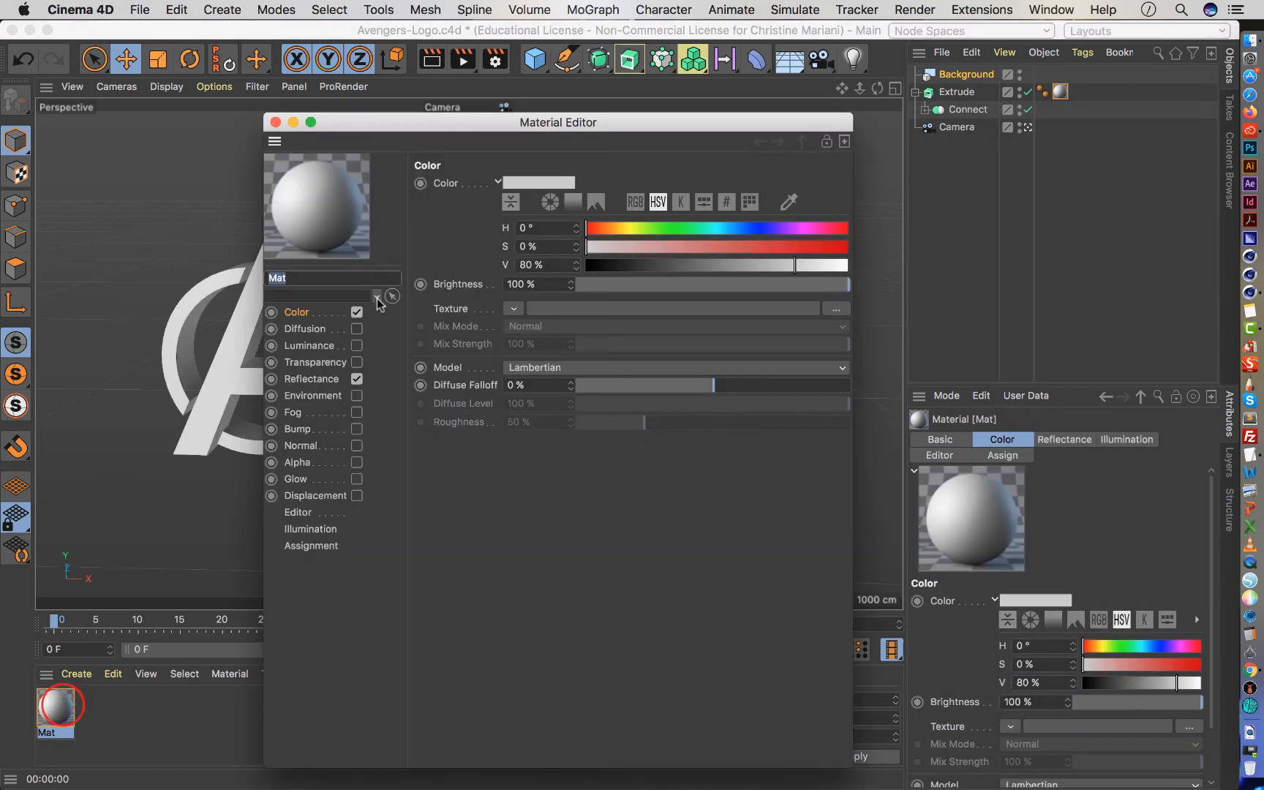
pyautogui.moveTo(812, 263); pyautogui.dragTo(850, 267)
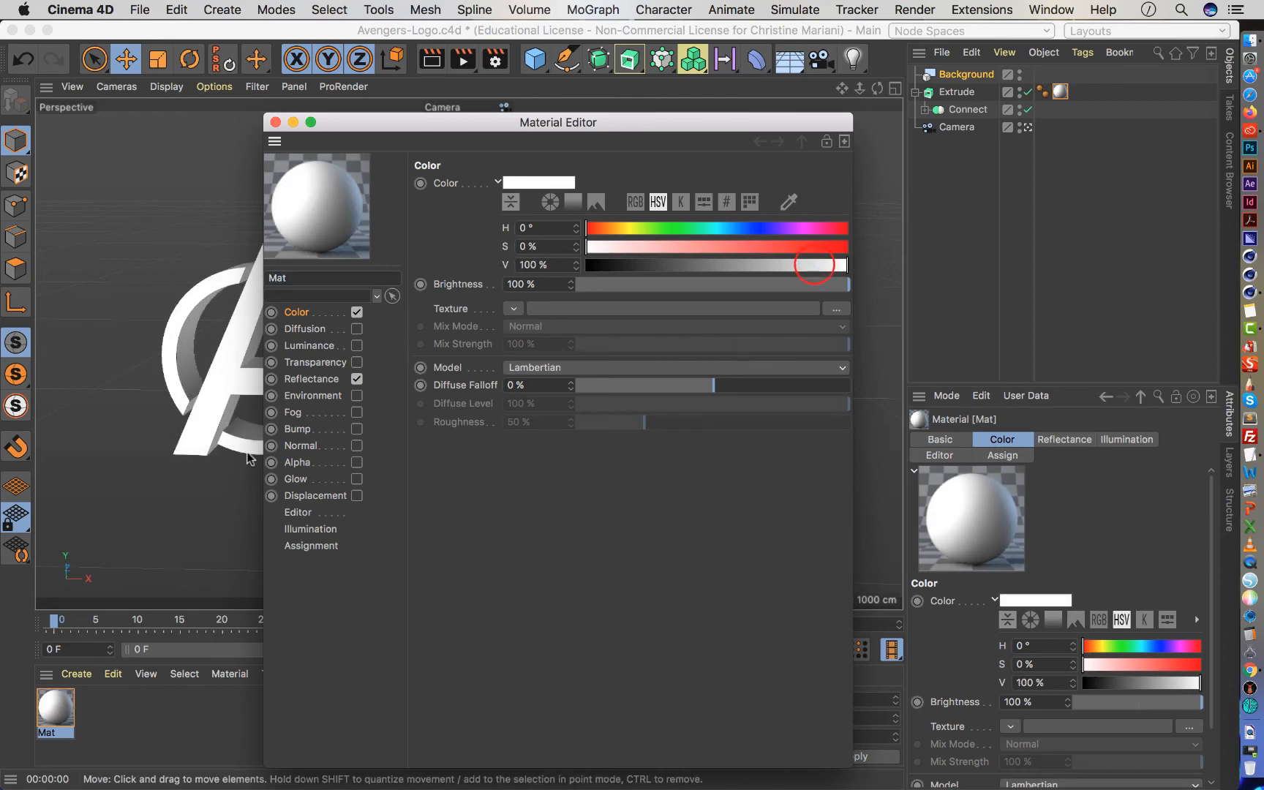
pyautogui.click(313, 379)
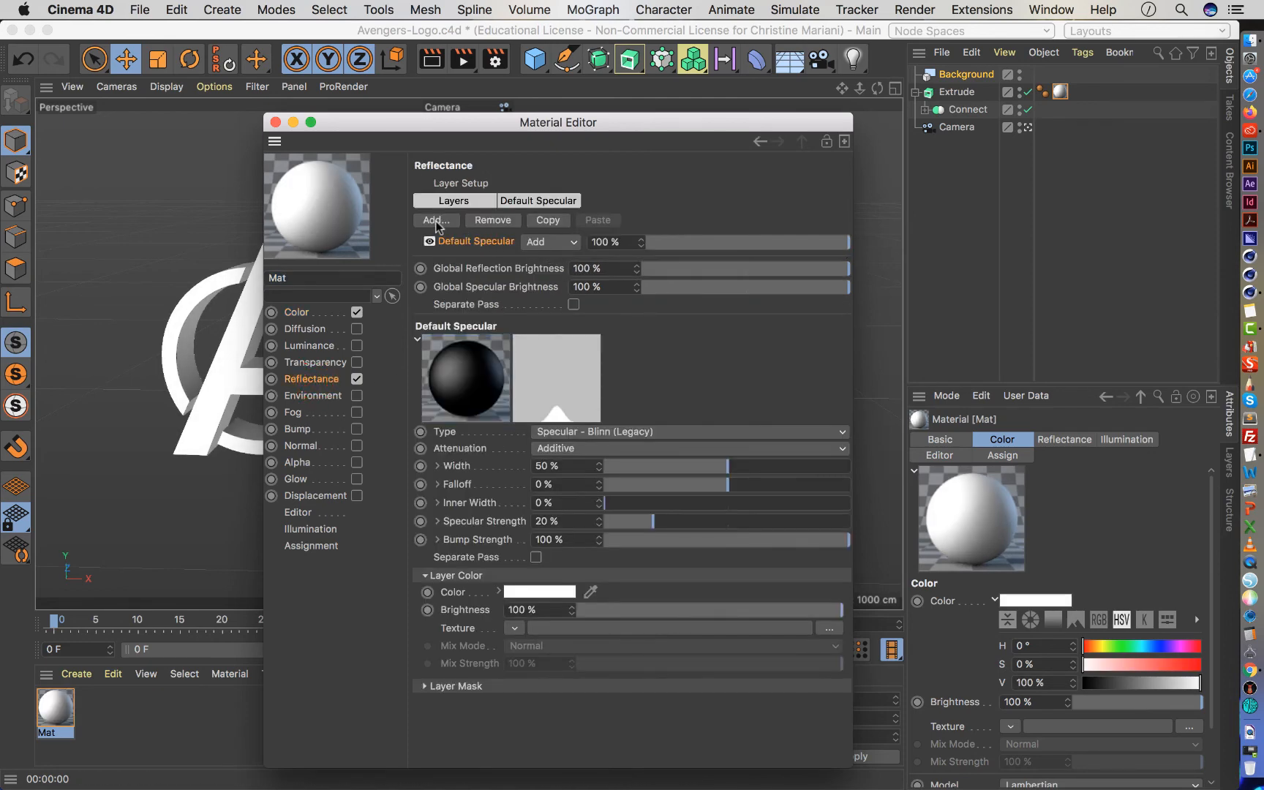
pyautogui.click(272, 123)
pyautogui.click(431, 60)
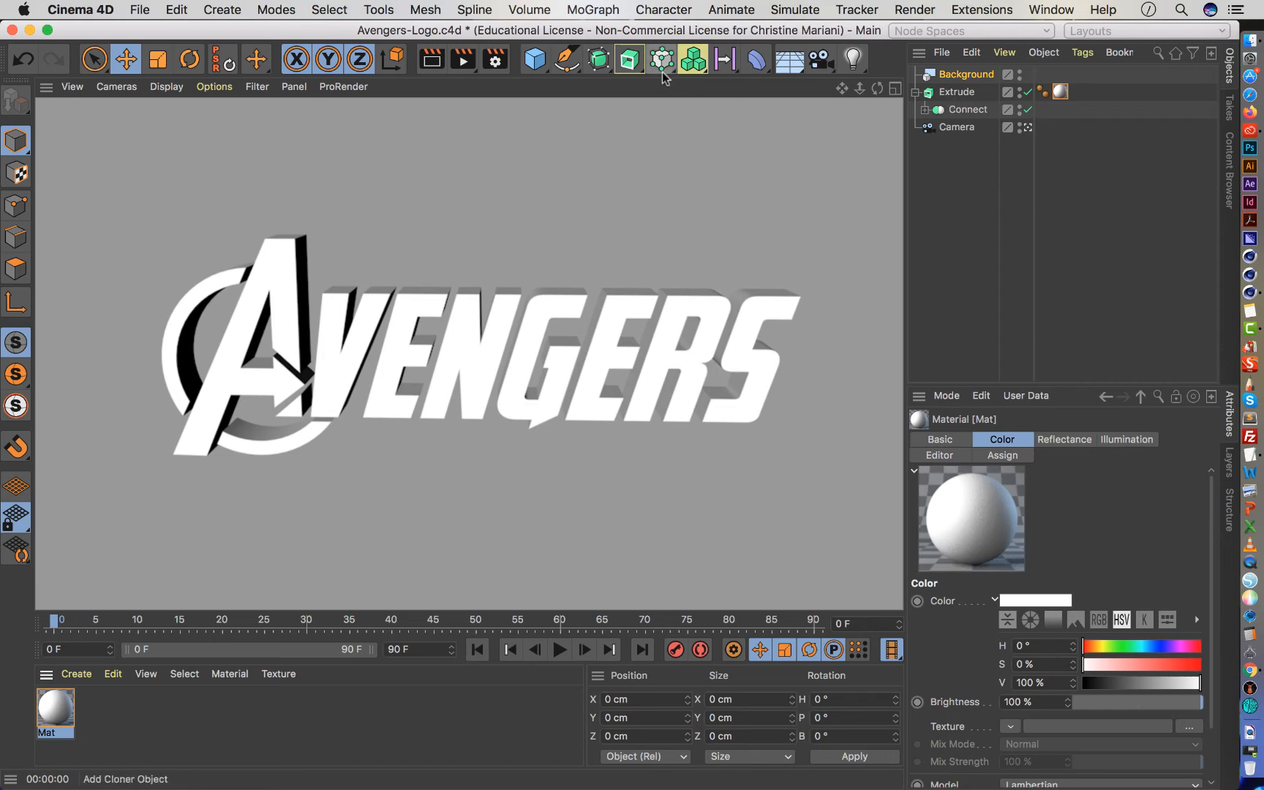
# Add a MoGraph Fracture object and nest the extruded logo inside it.
pyautogui.moveTo(655, 64); pyautogui.dragTo(682, 117)
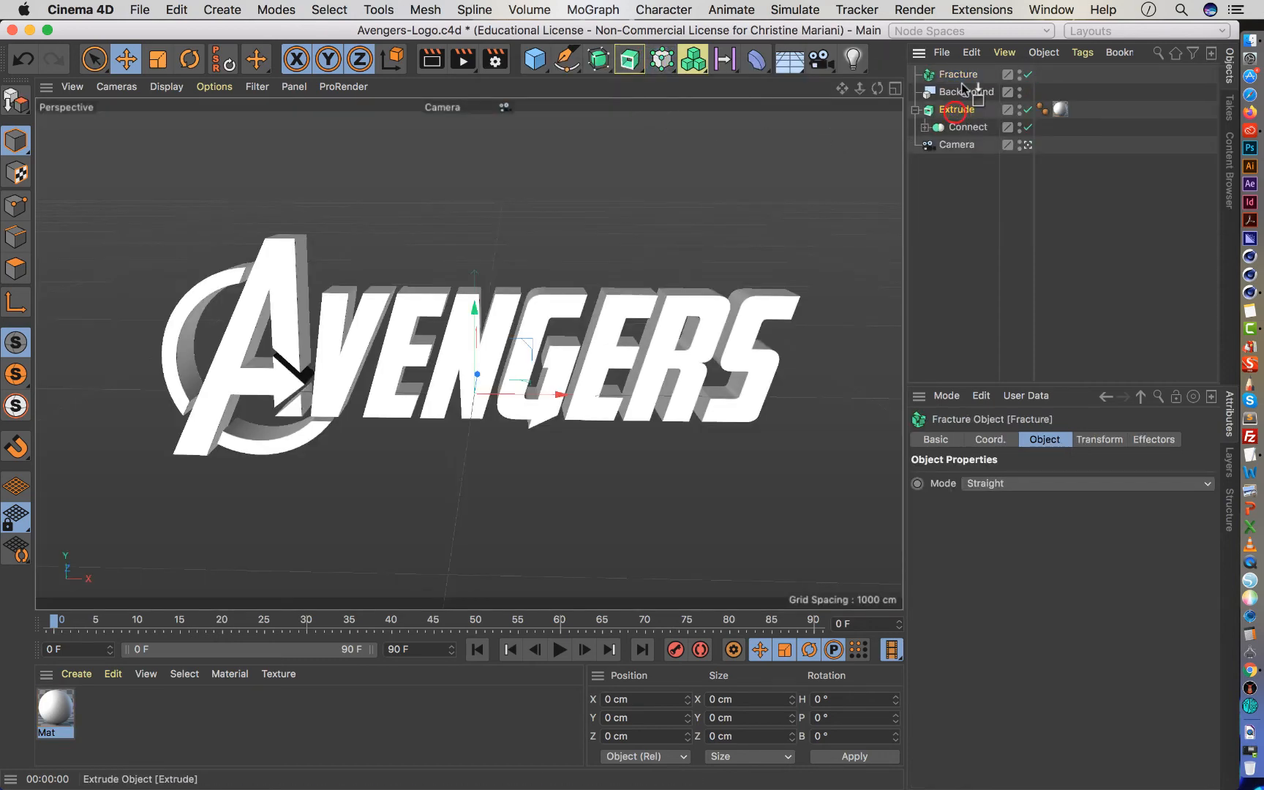
pyautogui.moveTo(964, 90); pyautogui.dragTo(958, 75)
pyautogui.click(956, 75)
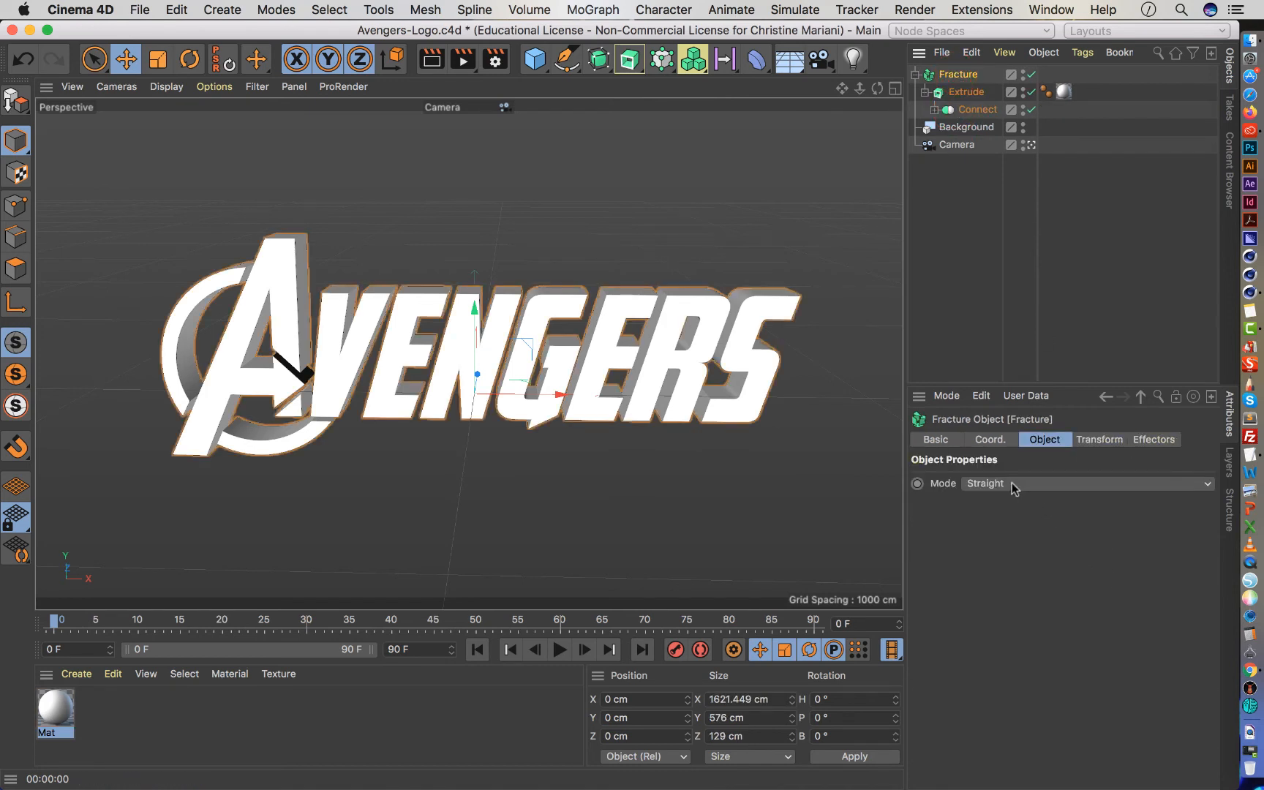
# Add a Random effector to the Fracture object and check the object's effector list.
pyautogui.click(660, 67)
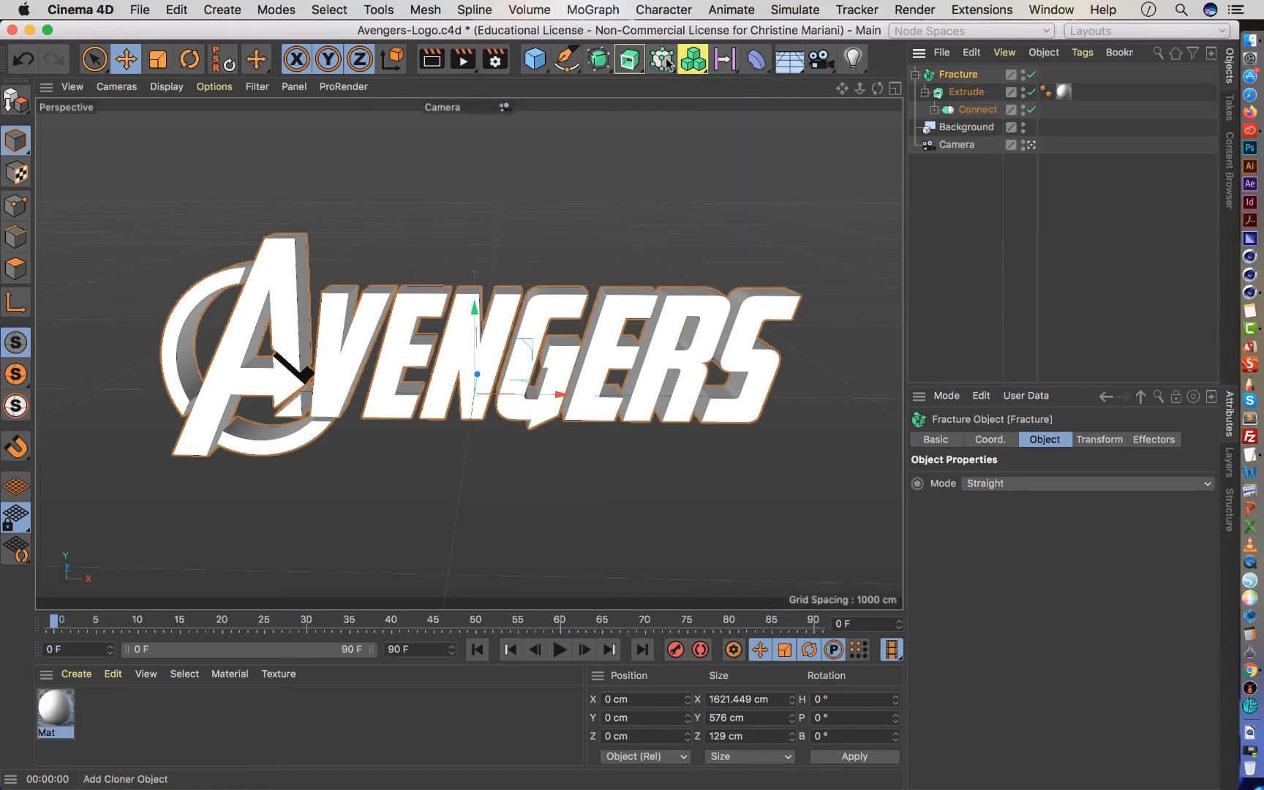
pyautogui.click(667, 62)
pyautogui.click(882, 110)
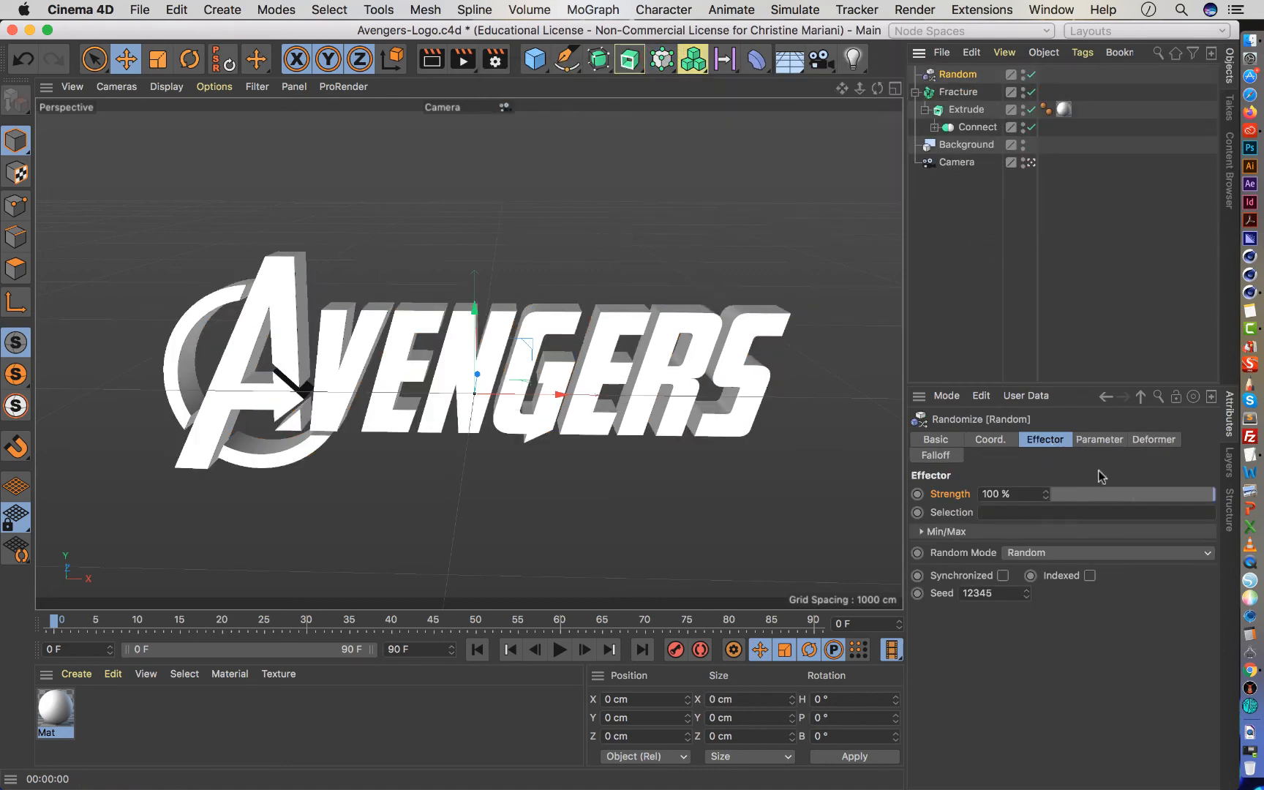
pyautogui.click(958, 91)
pyautogui.click(1151, 440)
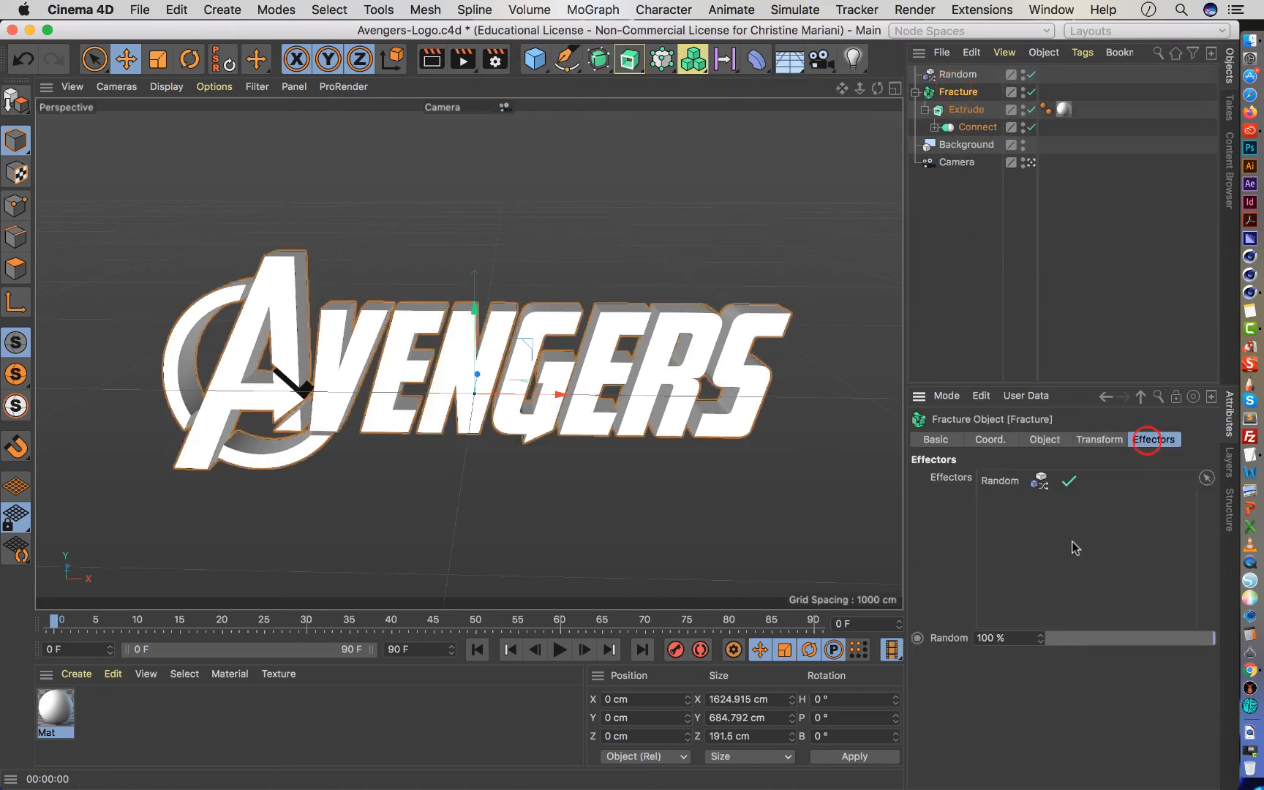
# Turn off the Random effector's position offset, enable rotation instead, and set the heading rotation R.H to -15°.
pyautogui.click(958, 73)
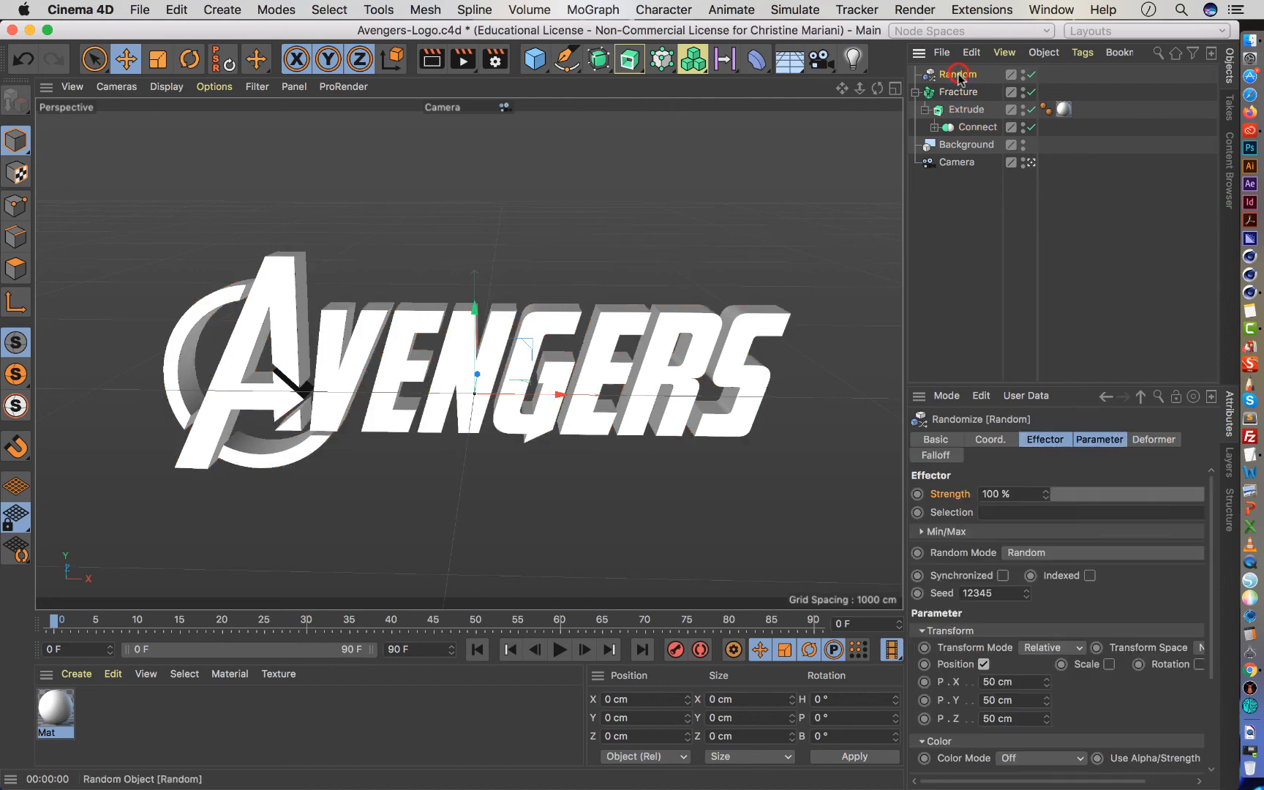
pyautogui.click(1089, 441)
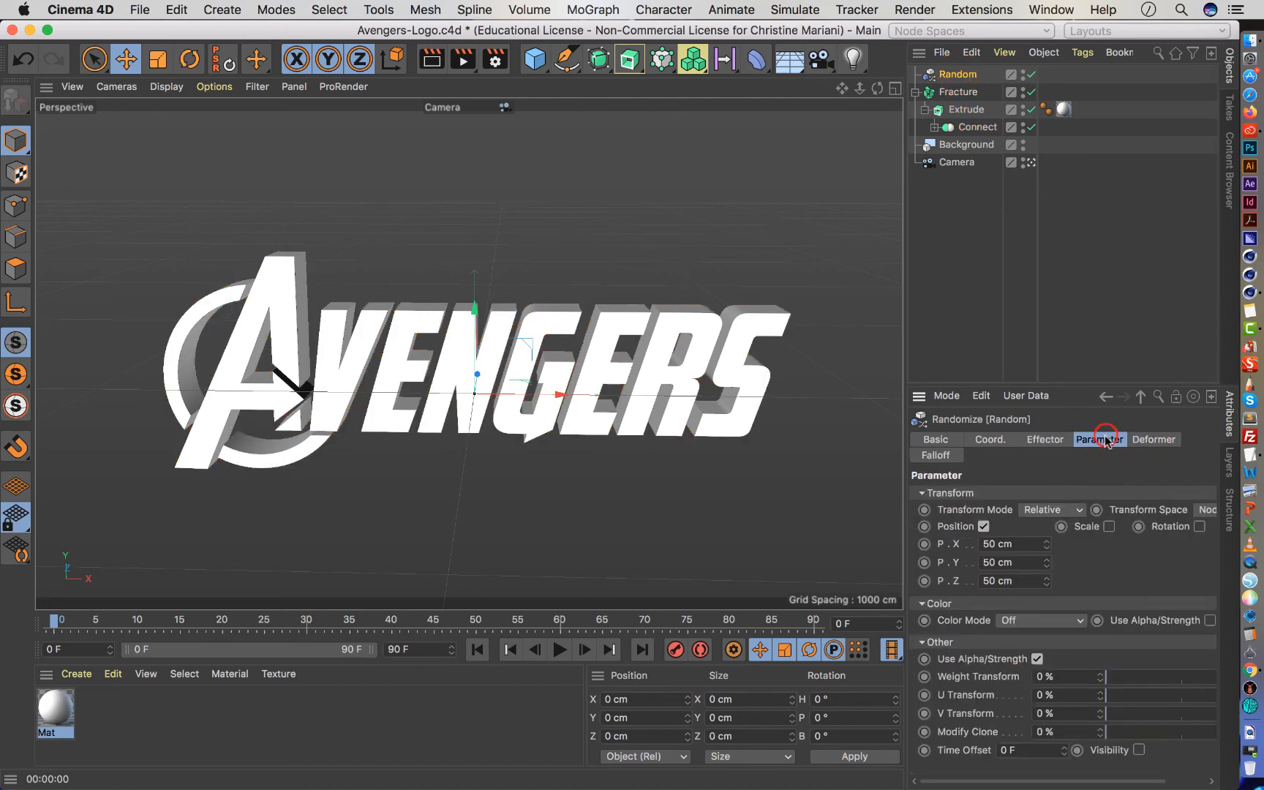
pyautogui.click(984, 526)
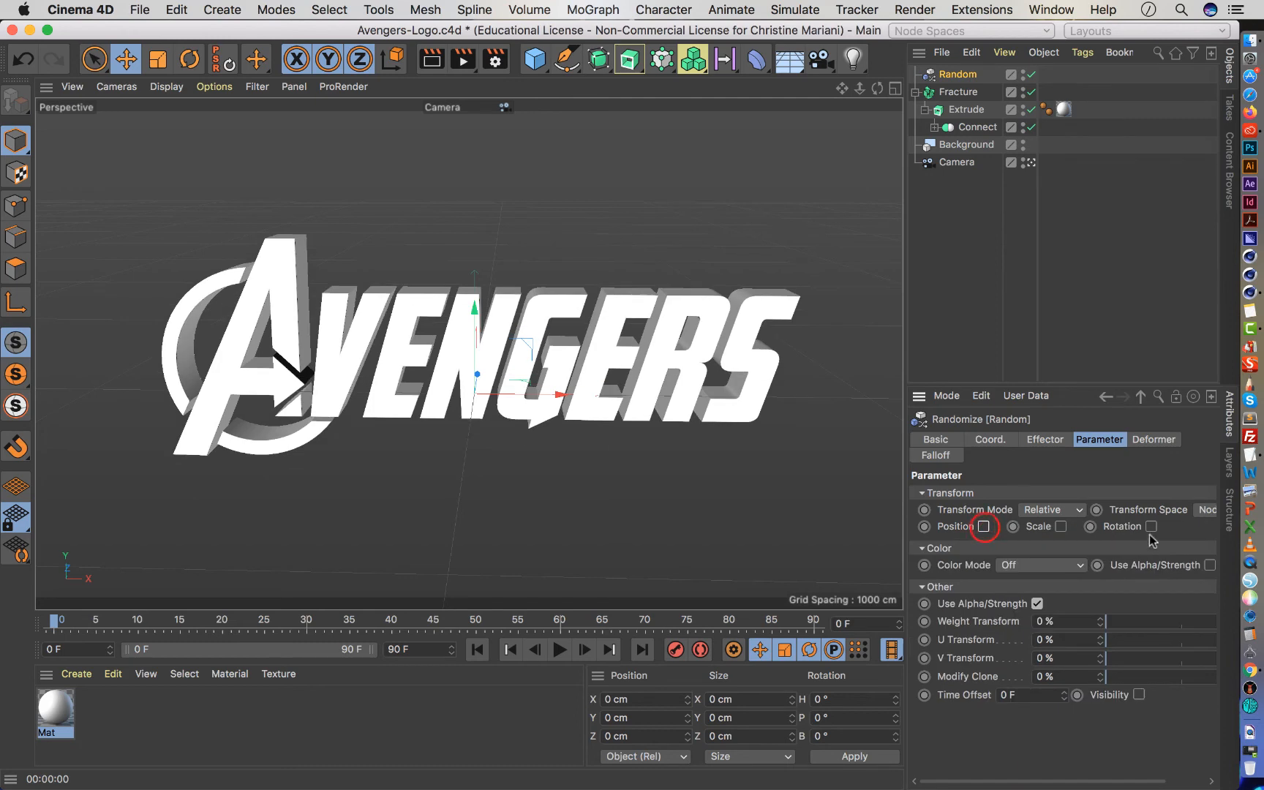
pyautogui.click(1151, 526)
pyautogui.moveTo(1213, 564); pyautogui.dragTo(1214, 588)
pyautogui.press('super+z')
pyautogui.press('super+z')
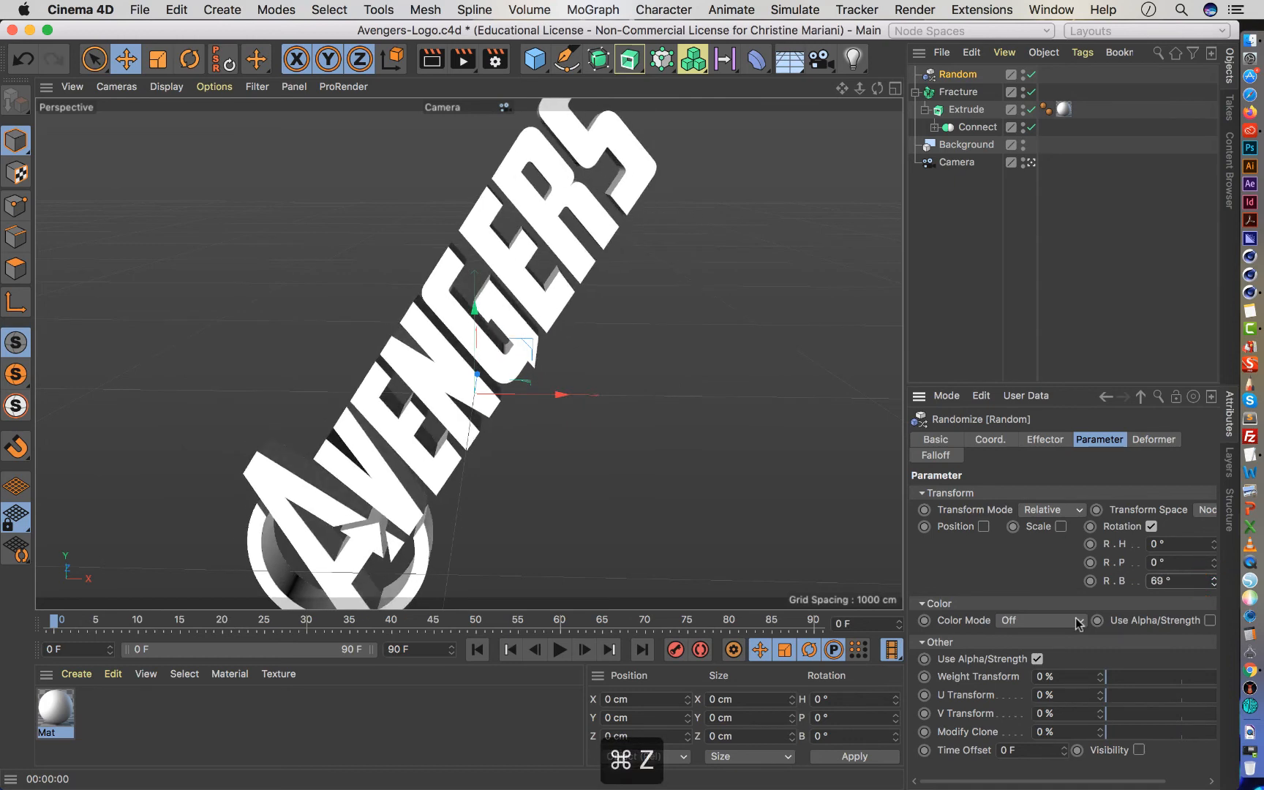
pyautogui.click(1215, 543)
pyautogui.moveTo(1216, 543); pyautogui.dragTo(1214, 547)
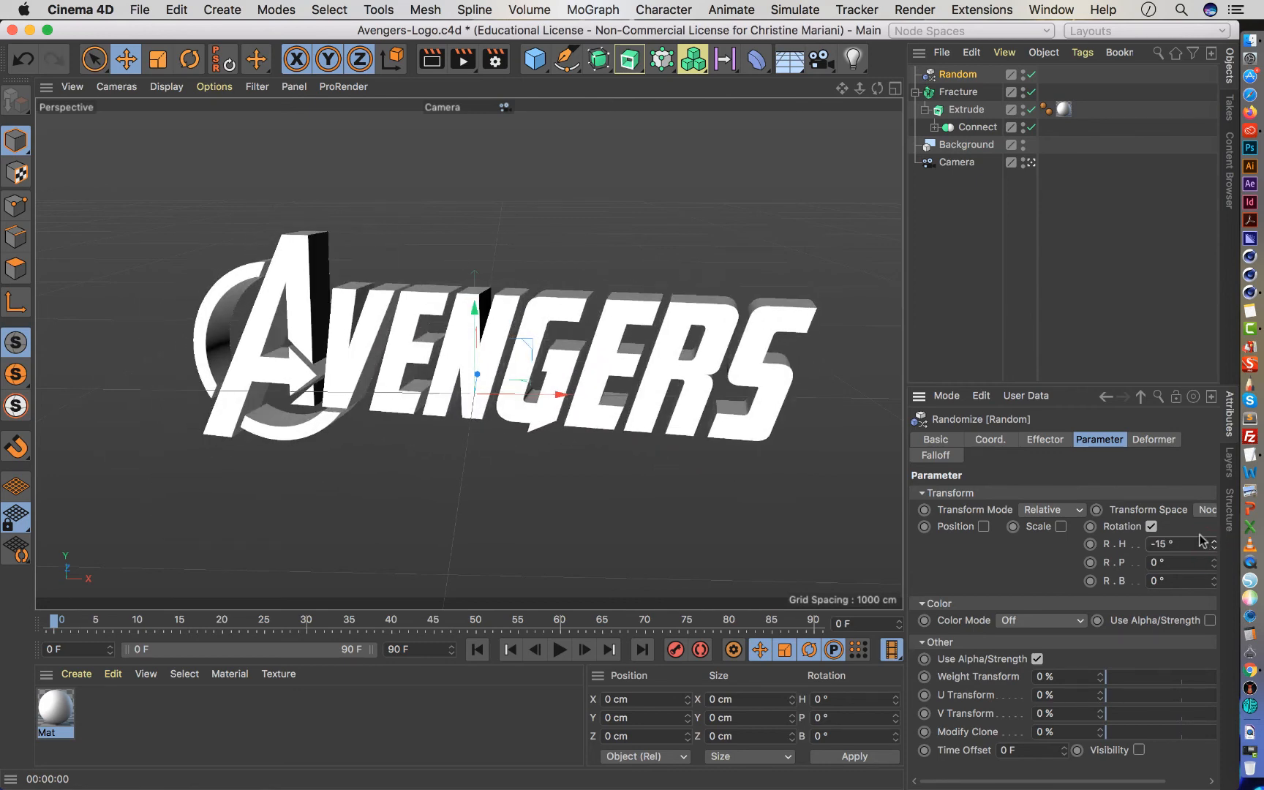
# Set the Fracture object's mode to Explode Segments & Connect.
pyautogui.click(953, 92)
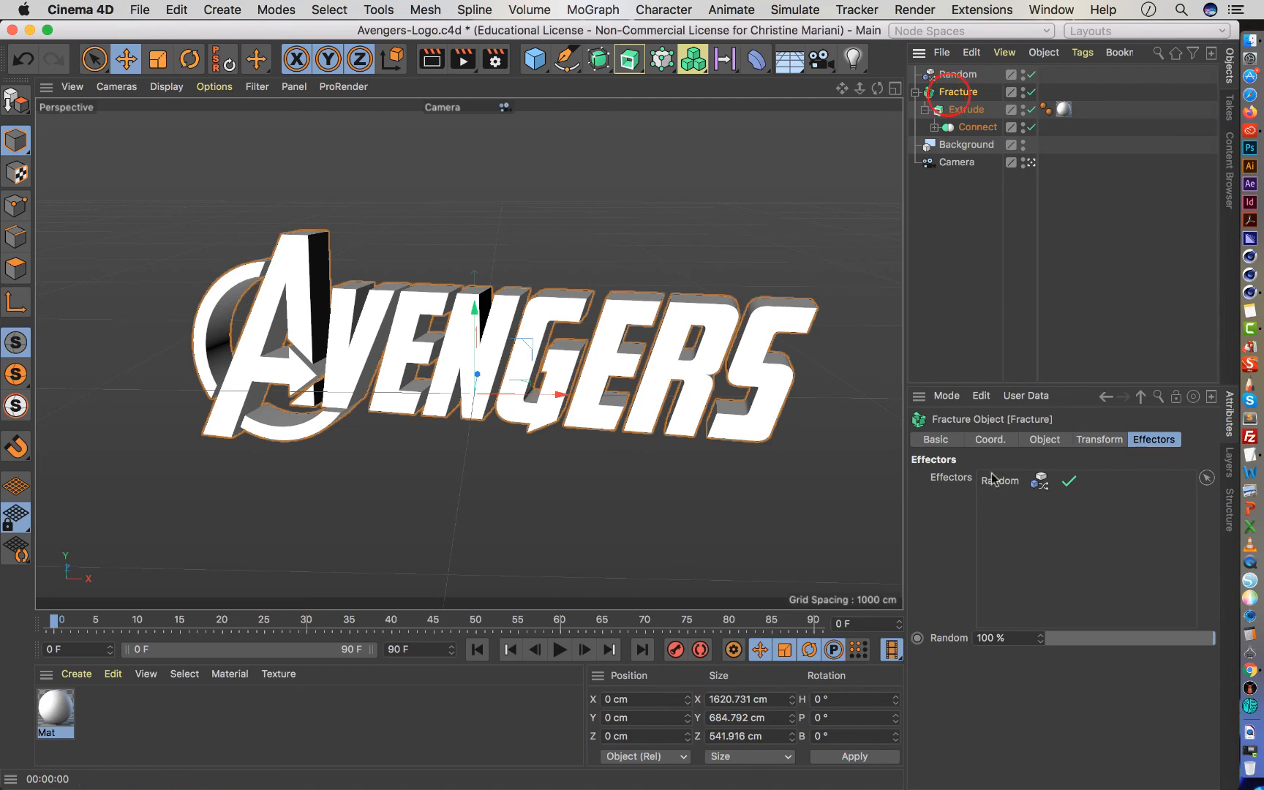
pyautogui.click(1045, 439)
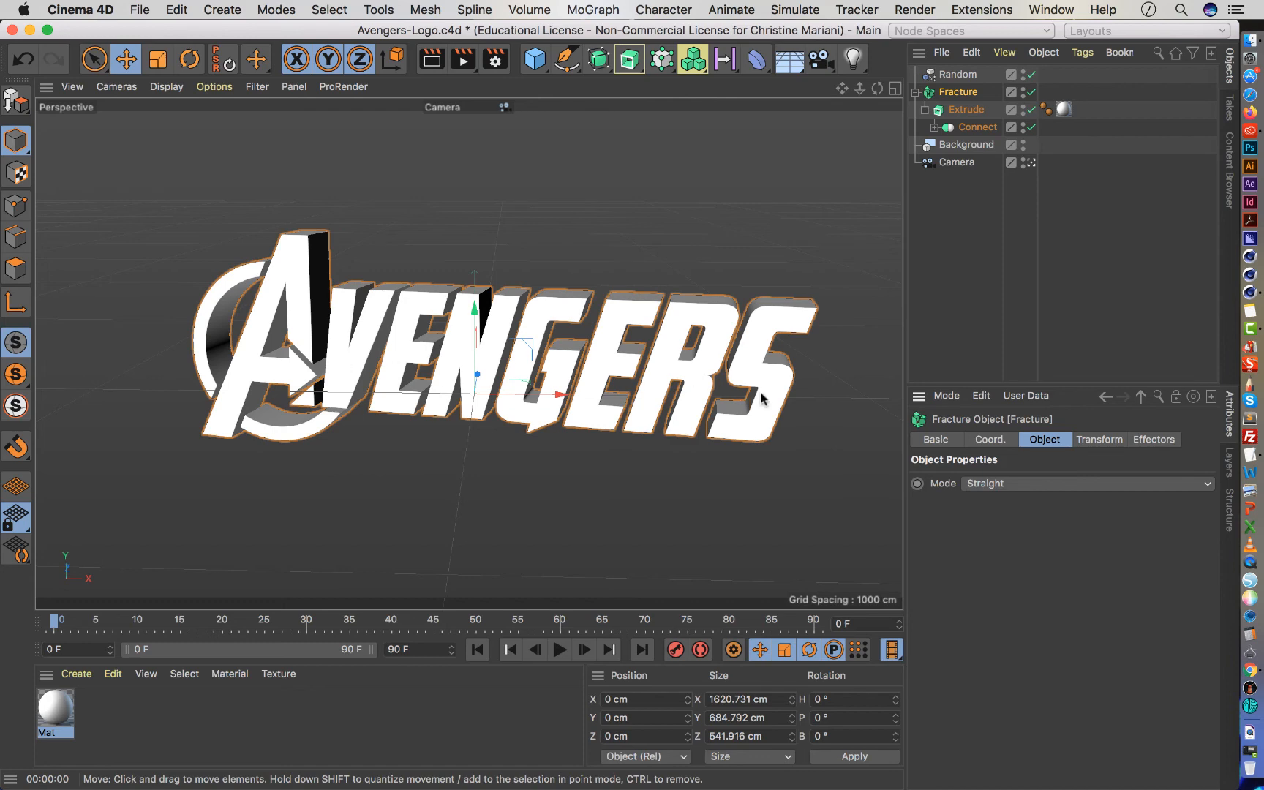
pyautogui.click(995, 484)
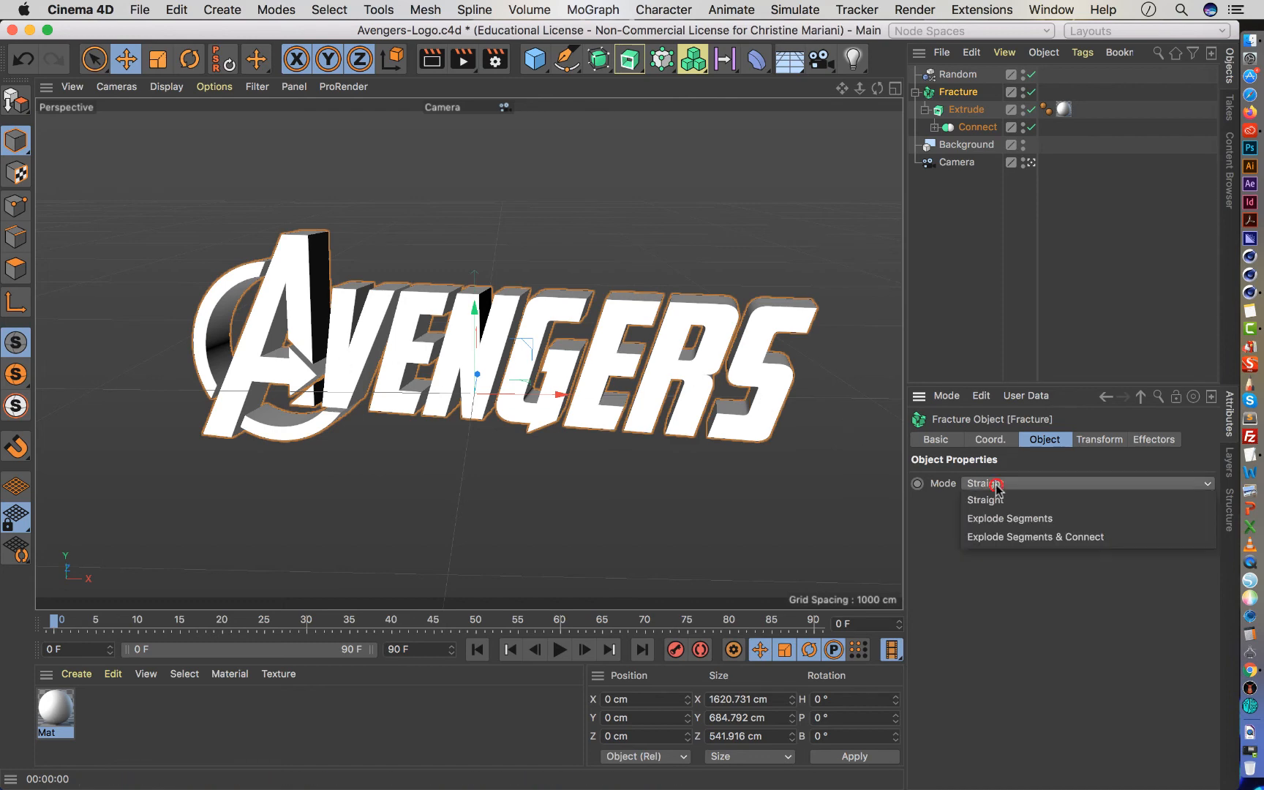
pyautogui.click(1006, 538)
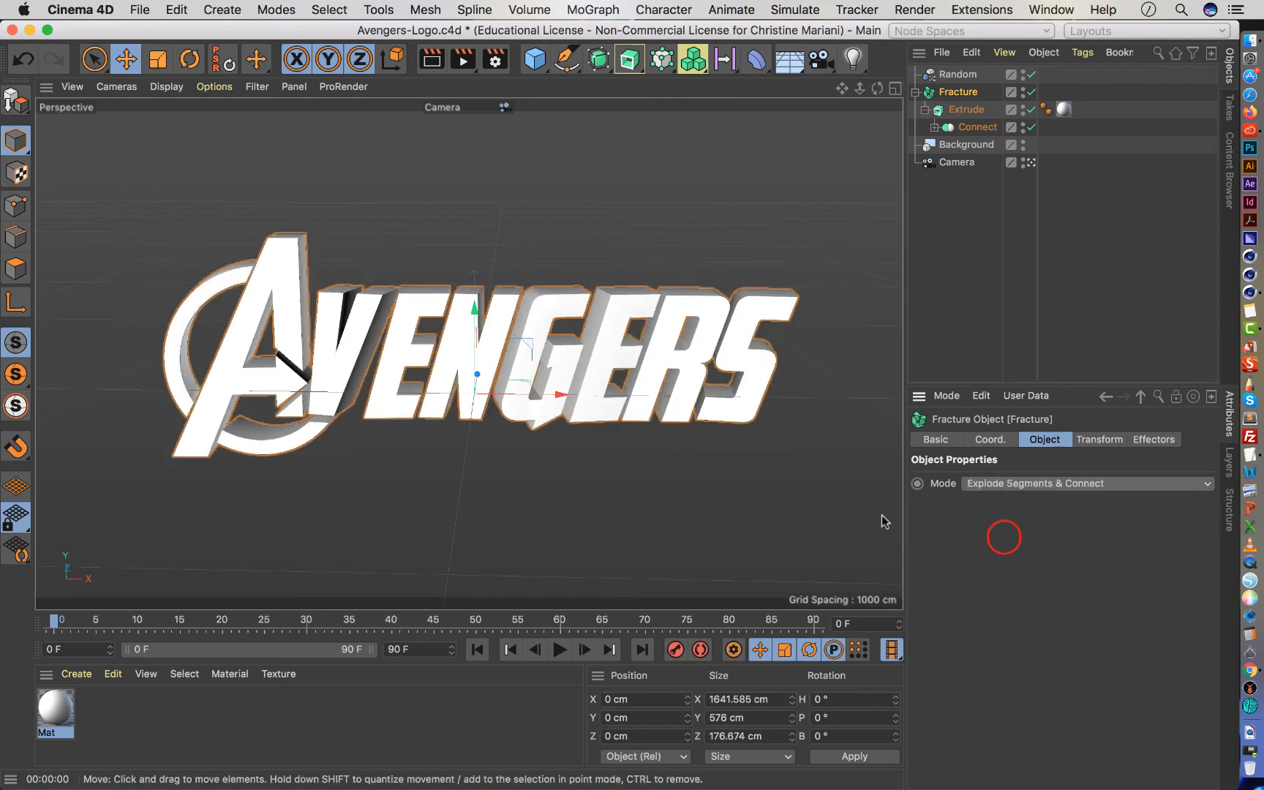
# Set the Random effector's heading rotation R.H to about 108°.
pyautogui.click(956, 74)
pyautogui.click(1106, 440)
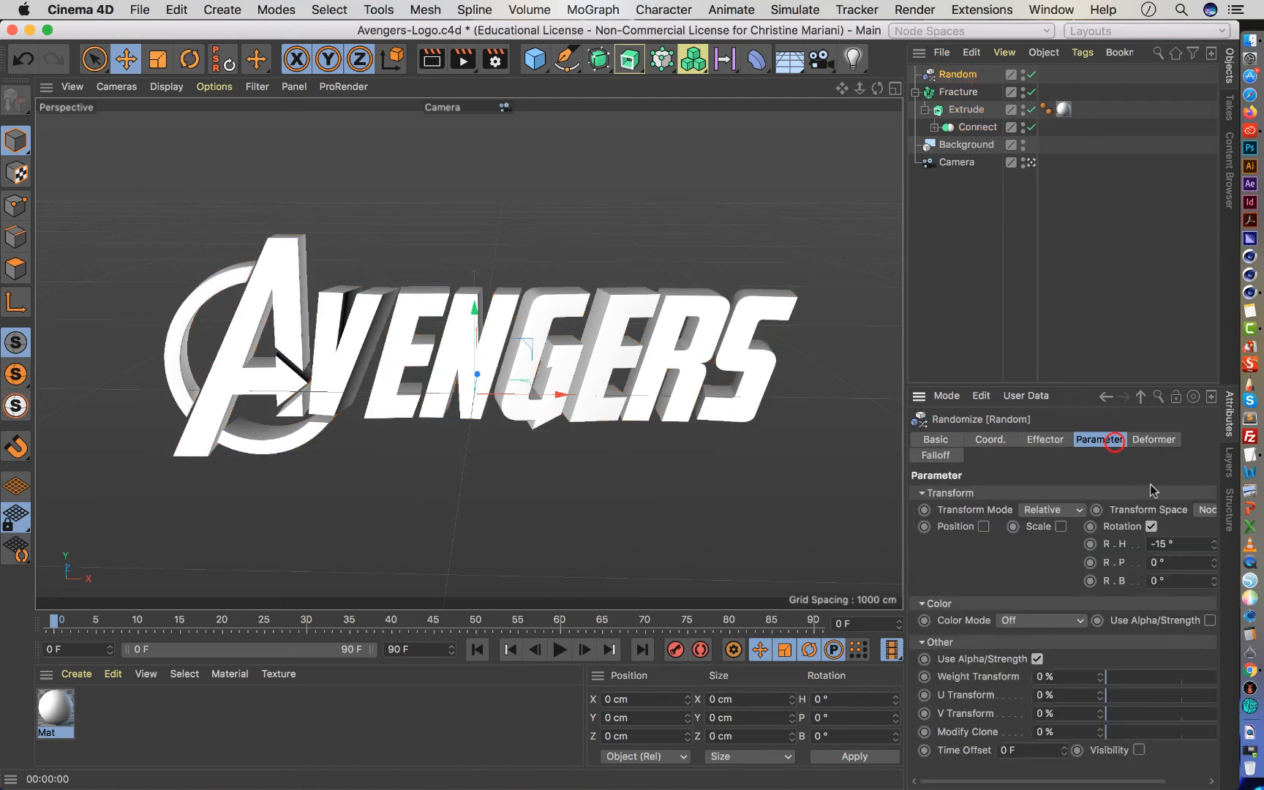
pyautogui.moveTo(1214, 547)
pyautogui.mouseDown()
pyautogui.moveTo(1214, 576)
pyautogui.moveTo(1214, 497)
pyautogui.moveTo(1211, 541)
pyautogui.mouseUp()
# Try scattering the letters by enabling the Random effector's position offset, with P.Z at -1761 cm and P.X and P.Y at 50 cm.
pyautogui.click(983, 526)
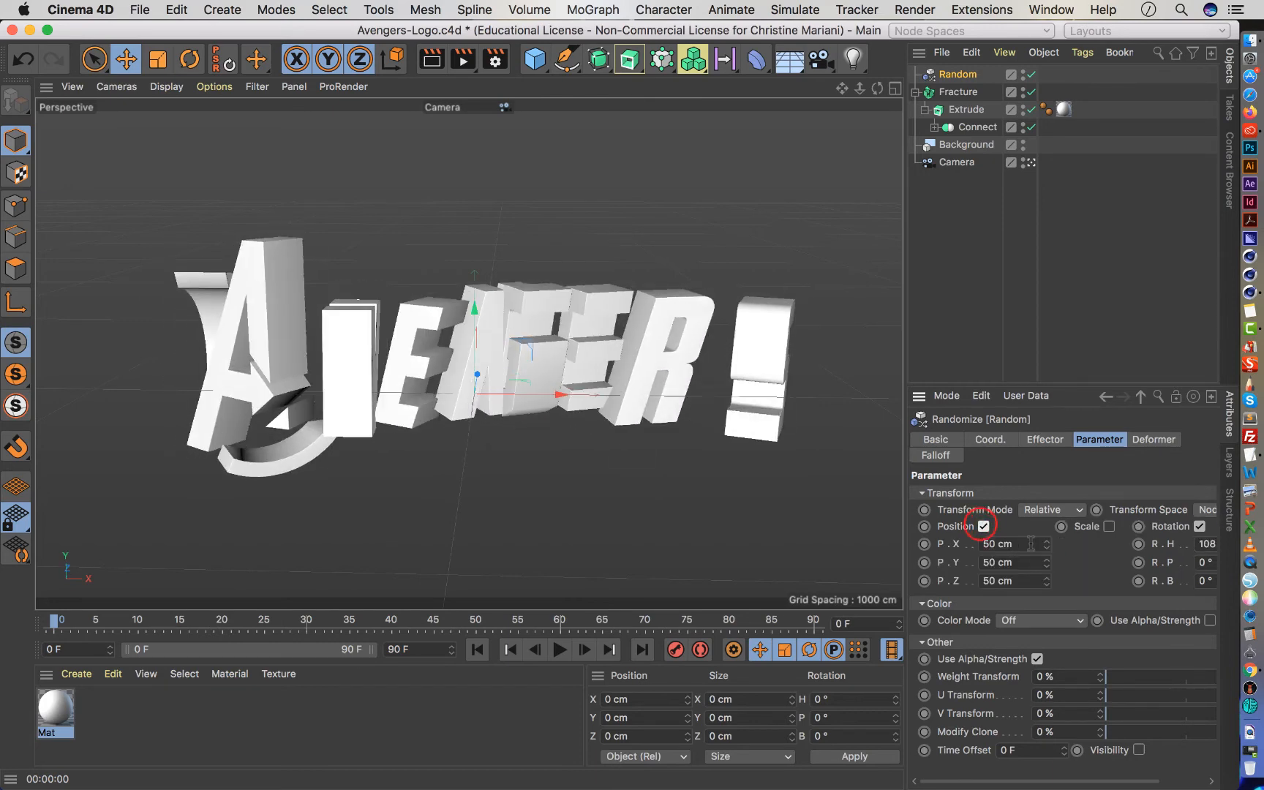
pyautogui.moveTo(1031, 544); pyautogui.dragTo(1051, 590)
pyautogui.press('super+z')
pyautogui.press('super+z')
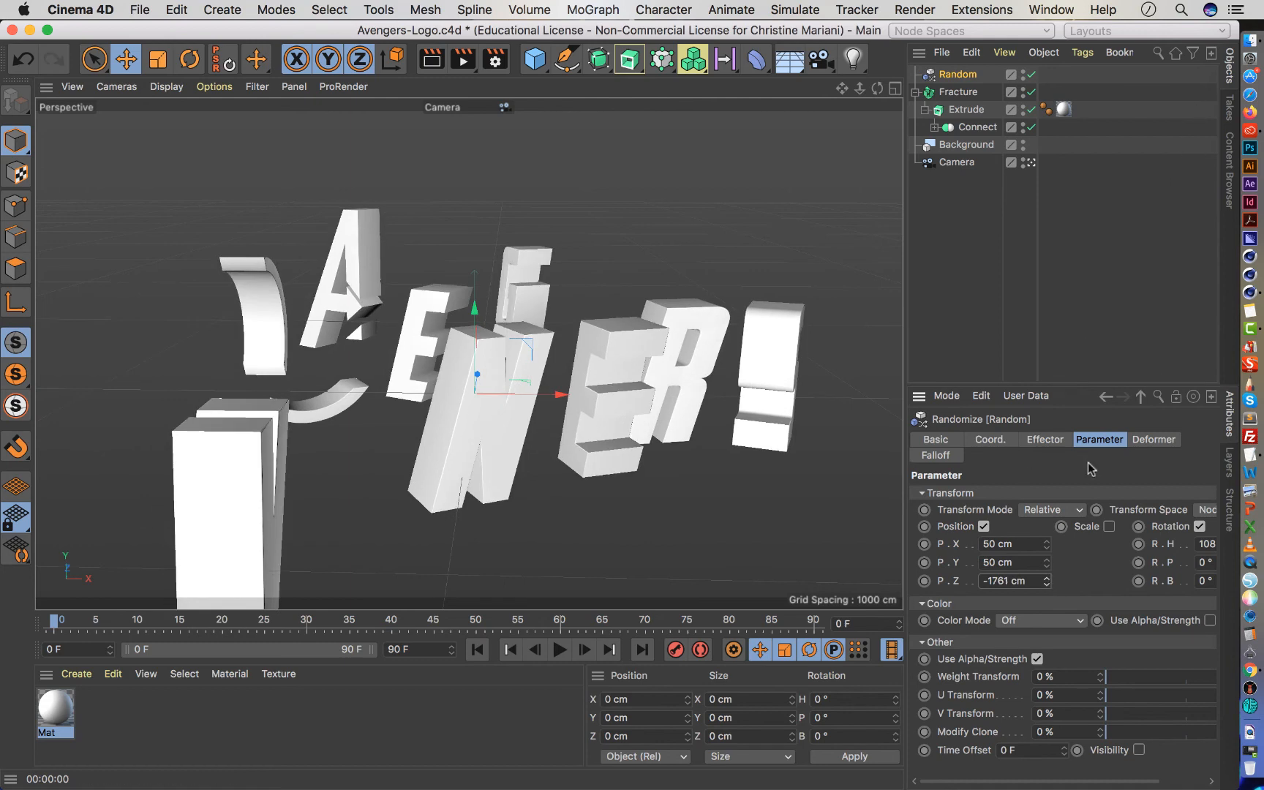
# Test how the logo scatters and reassembles by lowering the Random effector's strength and returning it to 100%.
pyautogui.click(1050, 441)
pyautogui.moveTo(1189, 495); pyautogui.dragTo(1056, 495)
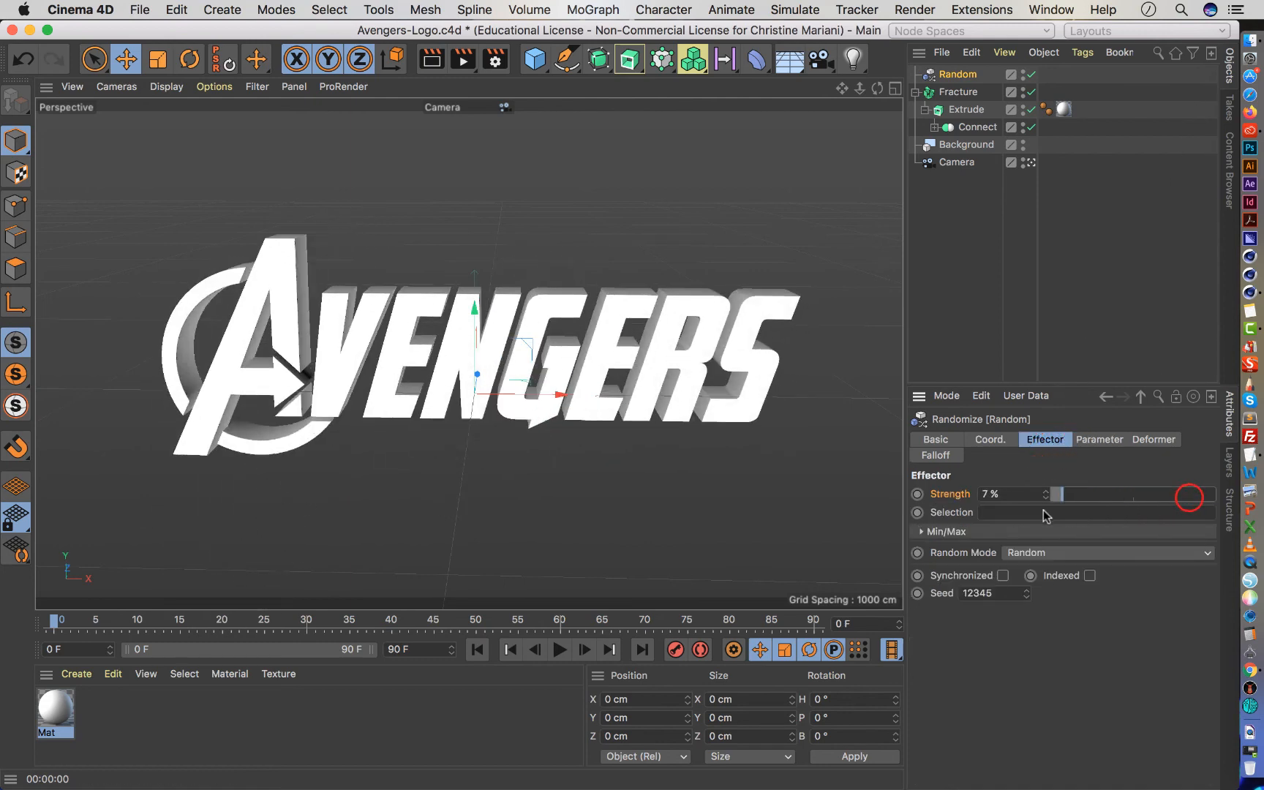
pyautogui.moveTo(973, 514); pyautogui.dragTo(923, 508)
pyautogui.moveTo(1081, 487); pyautogui.dragTo(1214, 493)
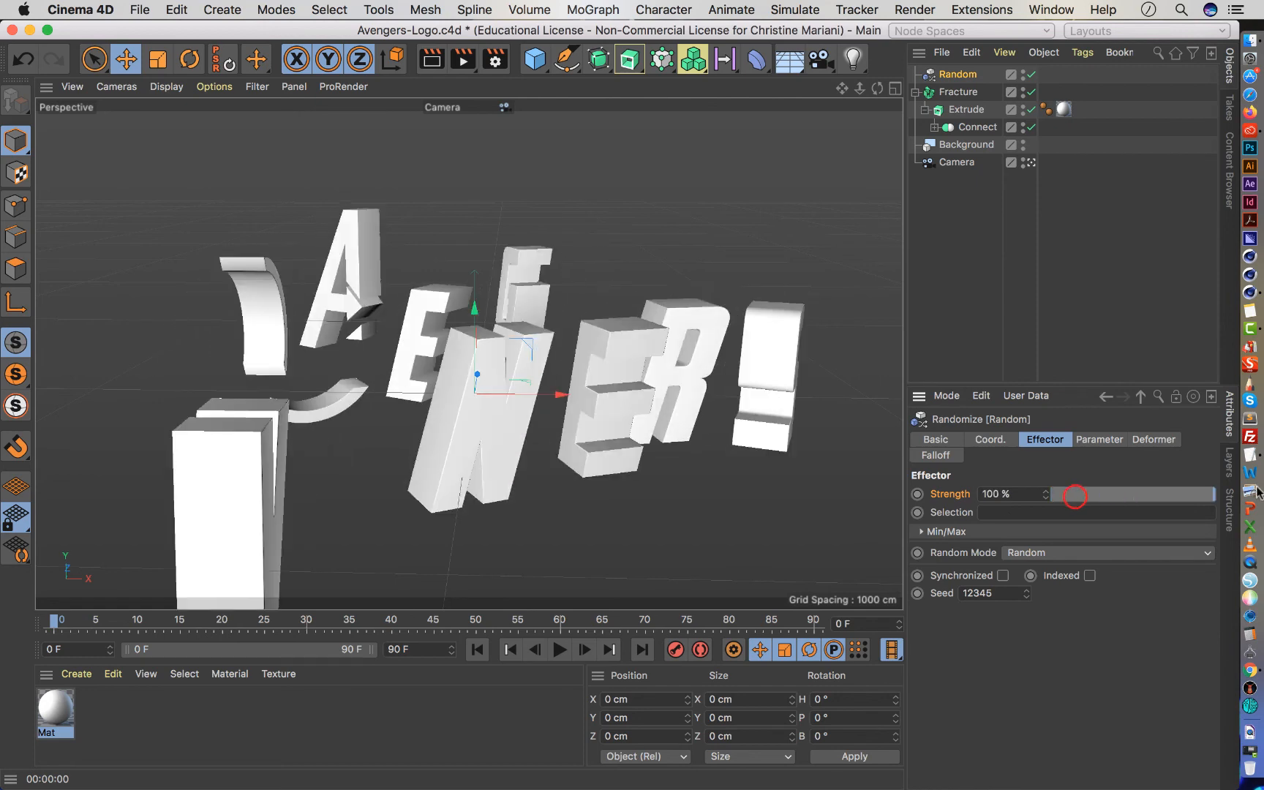
# Undo the Random effector's strength tests and position offset.
pyautogui.press('super+z')
pyautogui.press('super+z')
pyautogui.press('super+z')
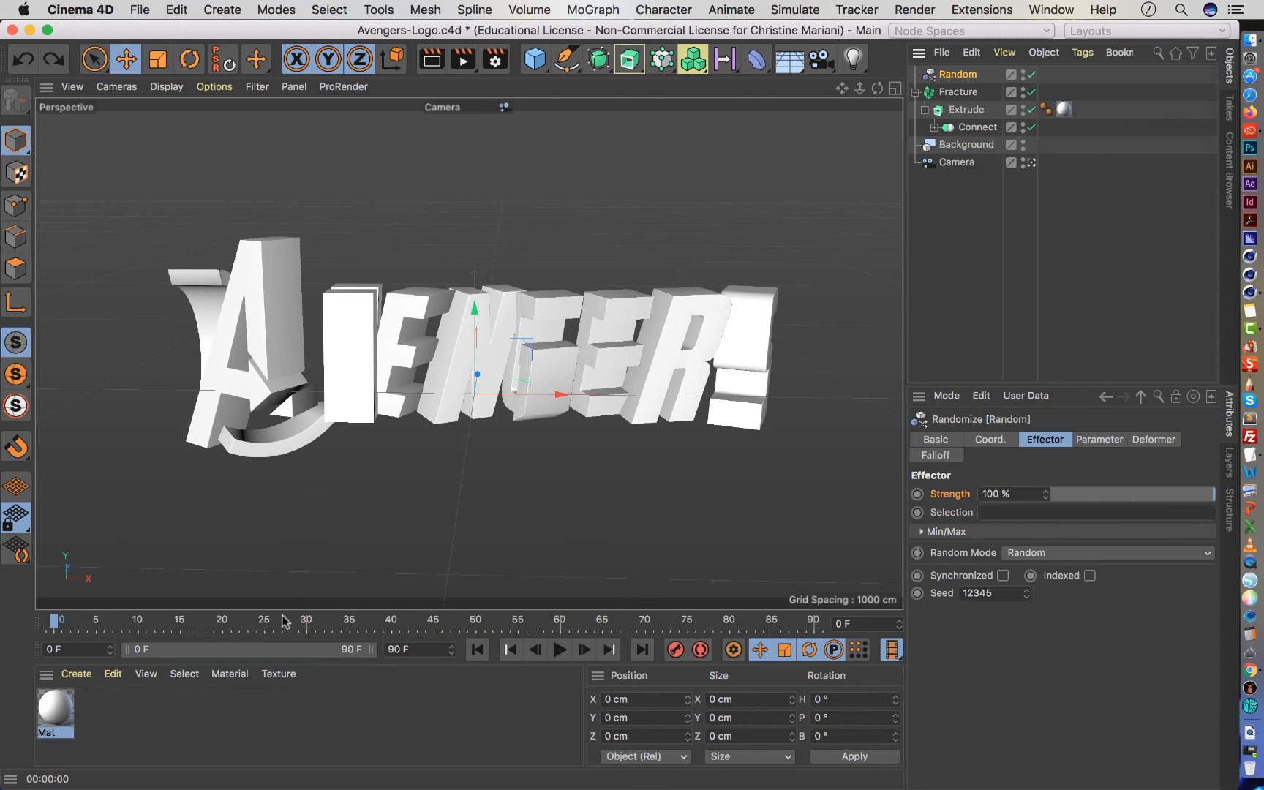
pyautogui.doubleClick(395, 650)
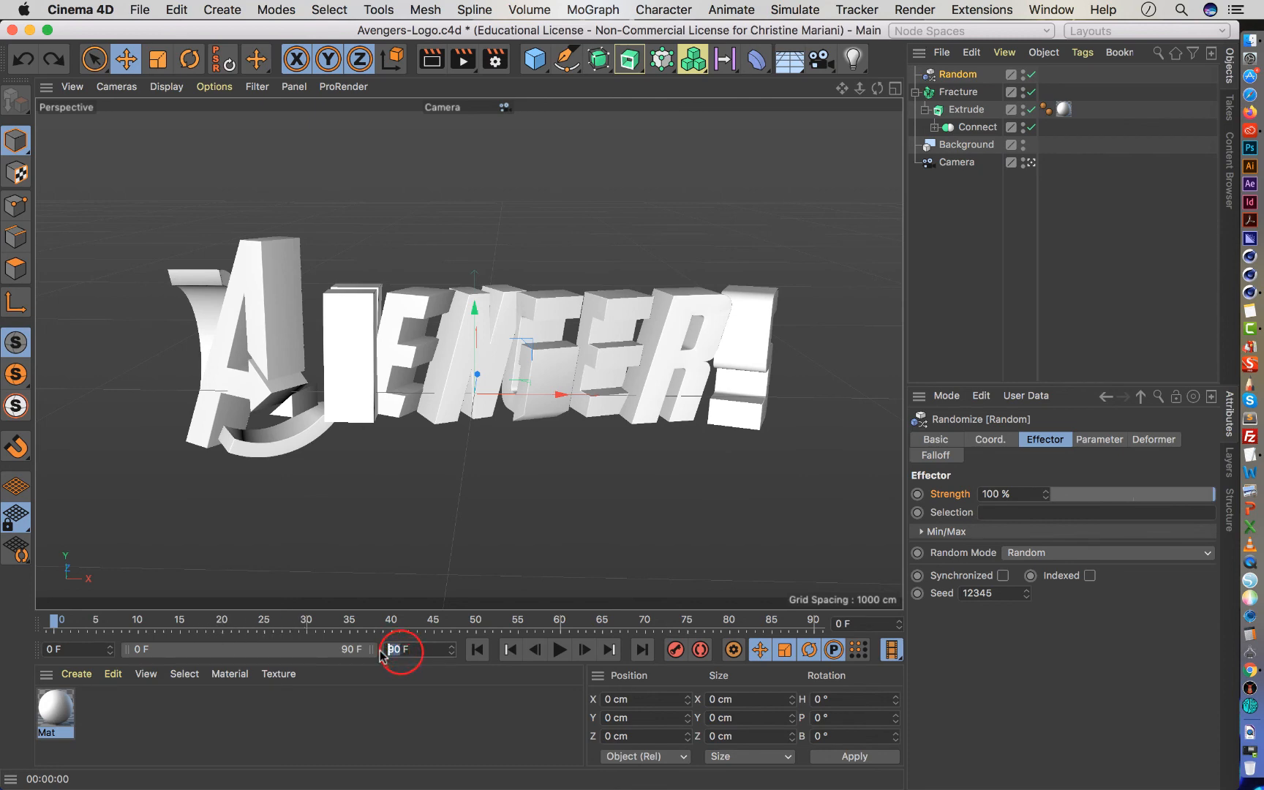
pyautogui.moveTo(179, 621); pyautogui.dragTo(9, 650)
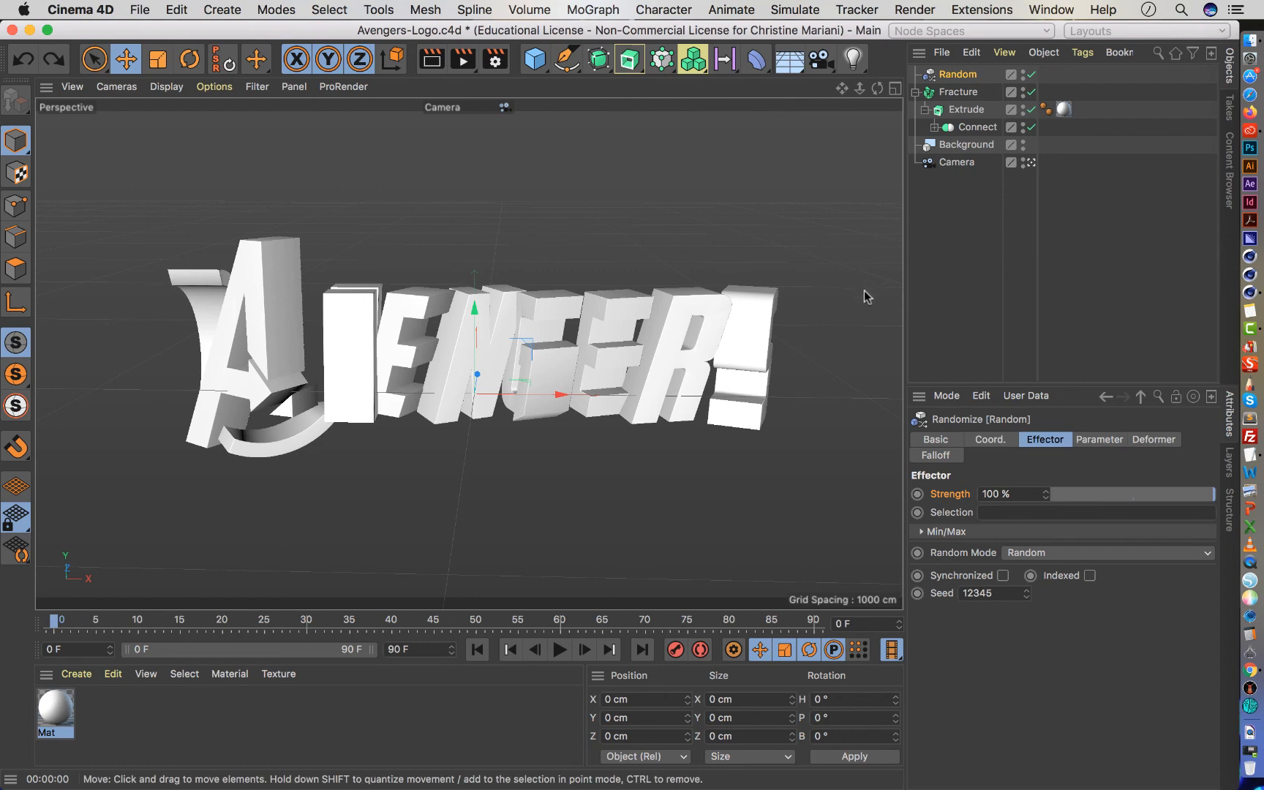
# Move the scene camera closer so the letters fill more of the shot, and reselect the Random effector.
pyautogui.click(966, 167)
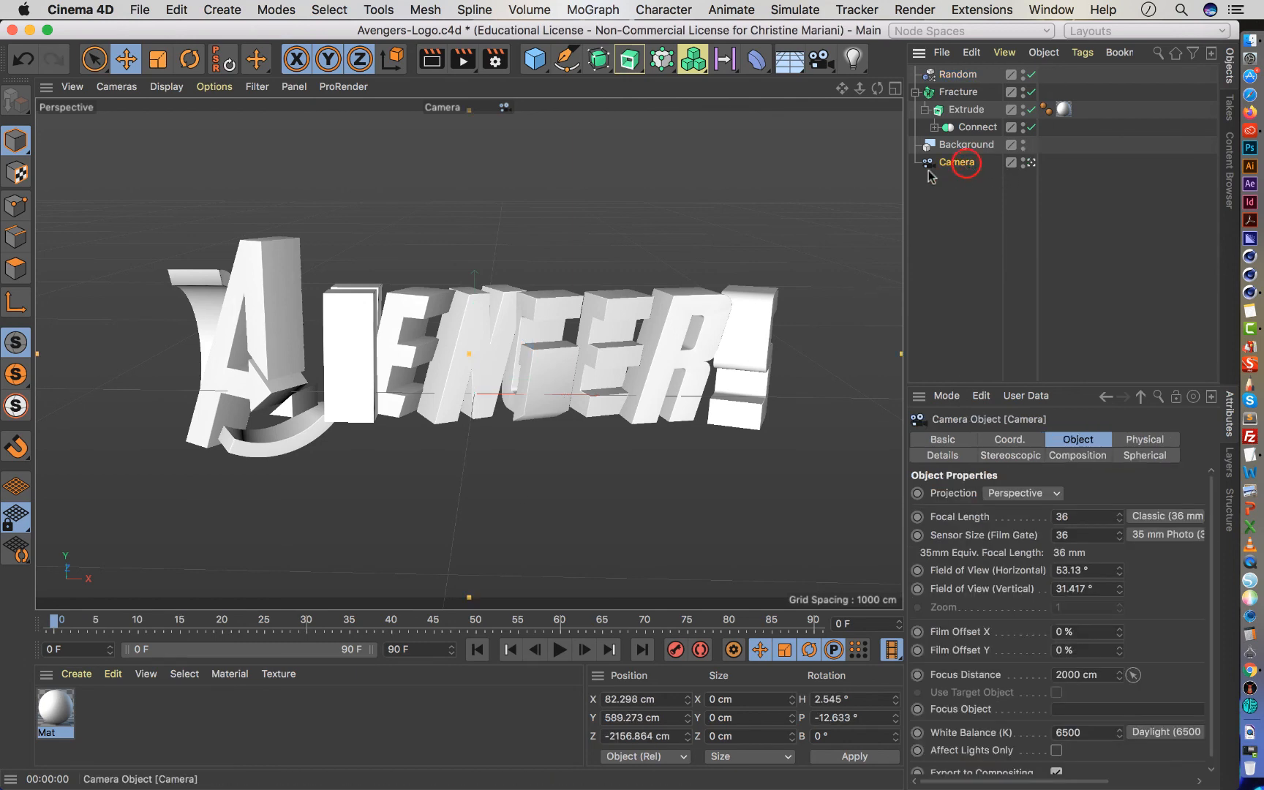
pyautogui.moveTo(860, 88); pyautogui.dragTo(865, 94)
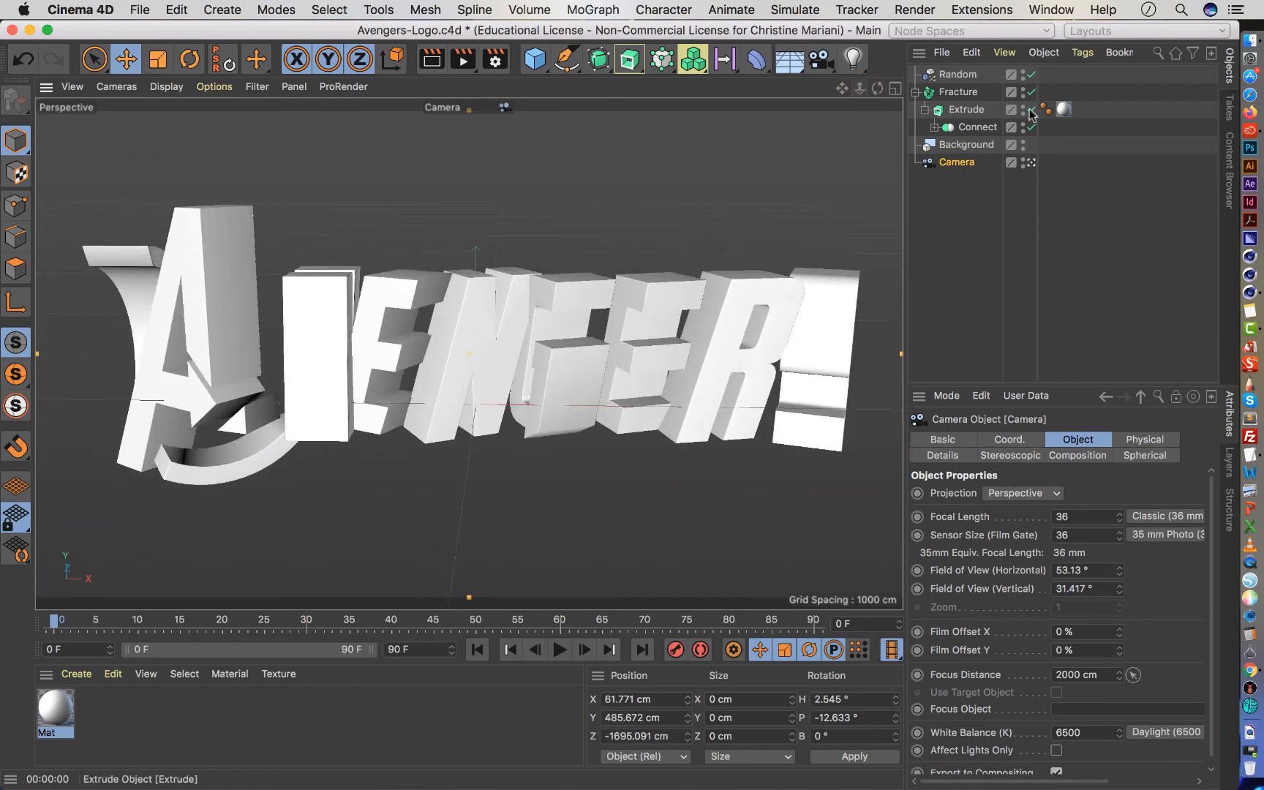
pyautogui.click(956, 74)
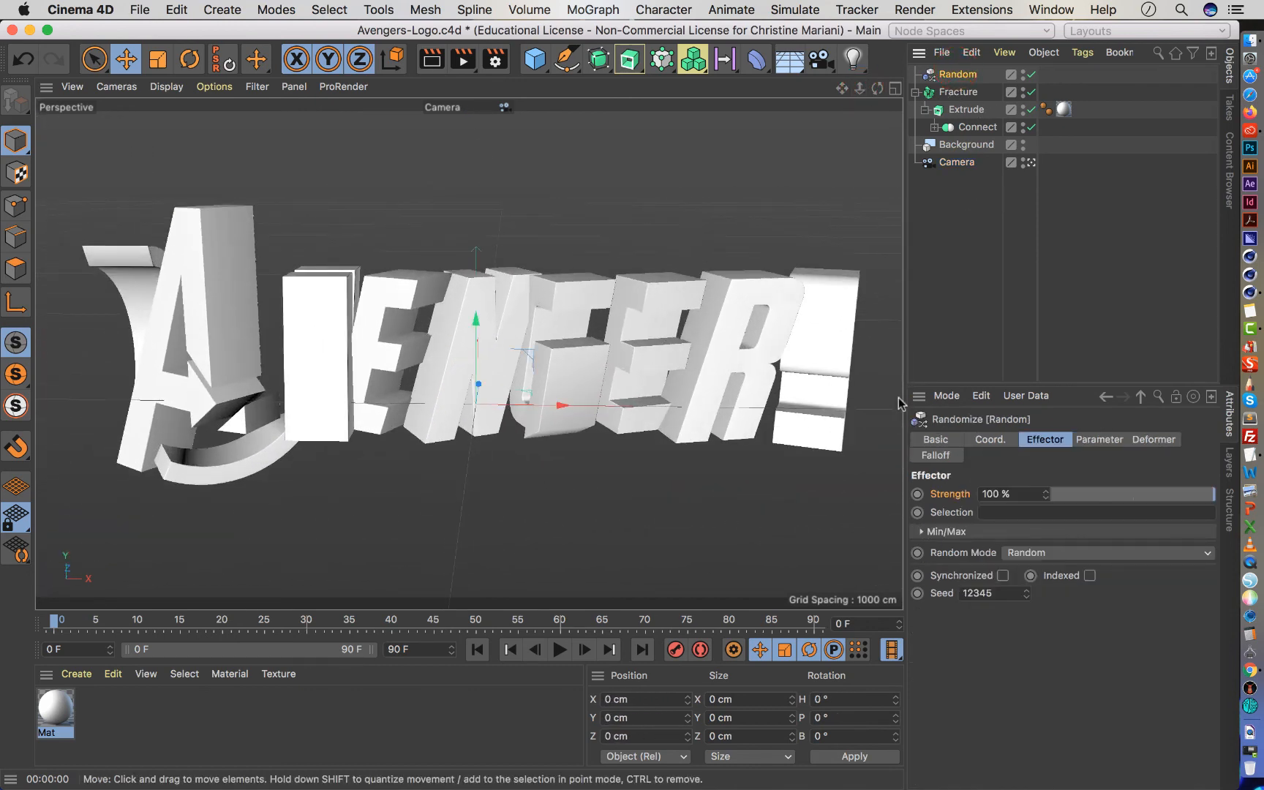
# Review the logo's object hierarchy: the Fracture, Extrude and Connect settings and the spline paths nested inside Connect.
pyautogui.click(660, 62)
pyautogui.click(959, 95)
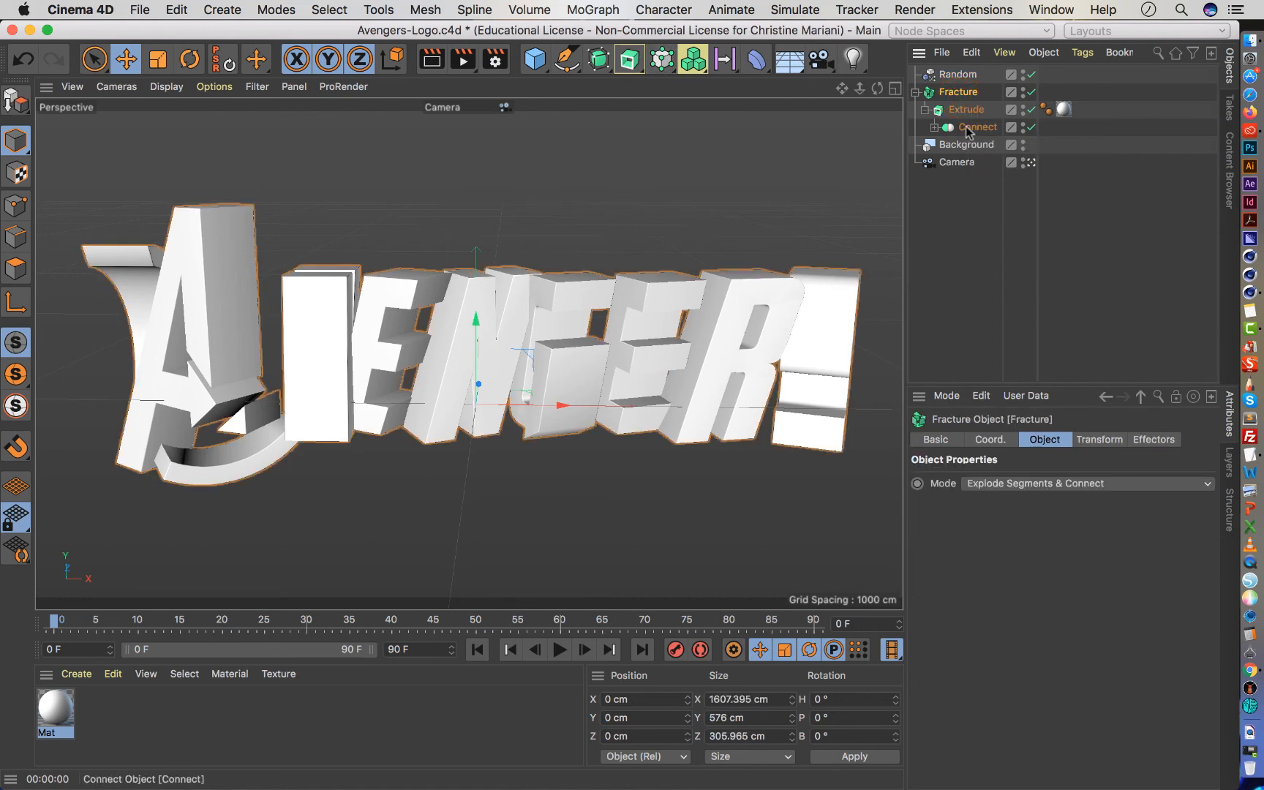
pyautogui.click(967, 128)
pyautogui.click(934, 128)
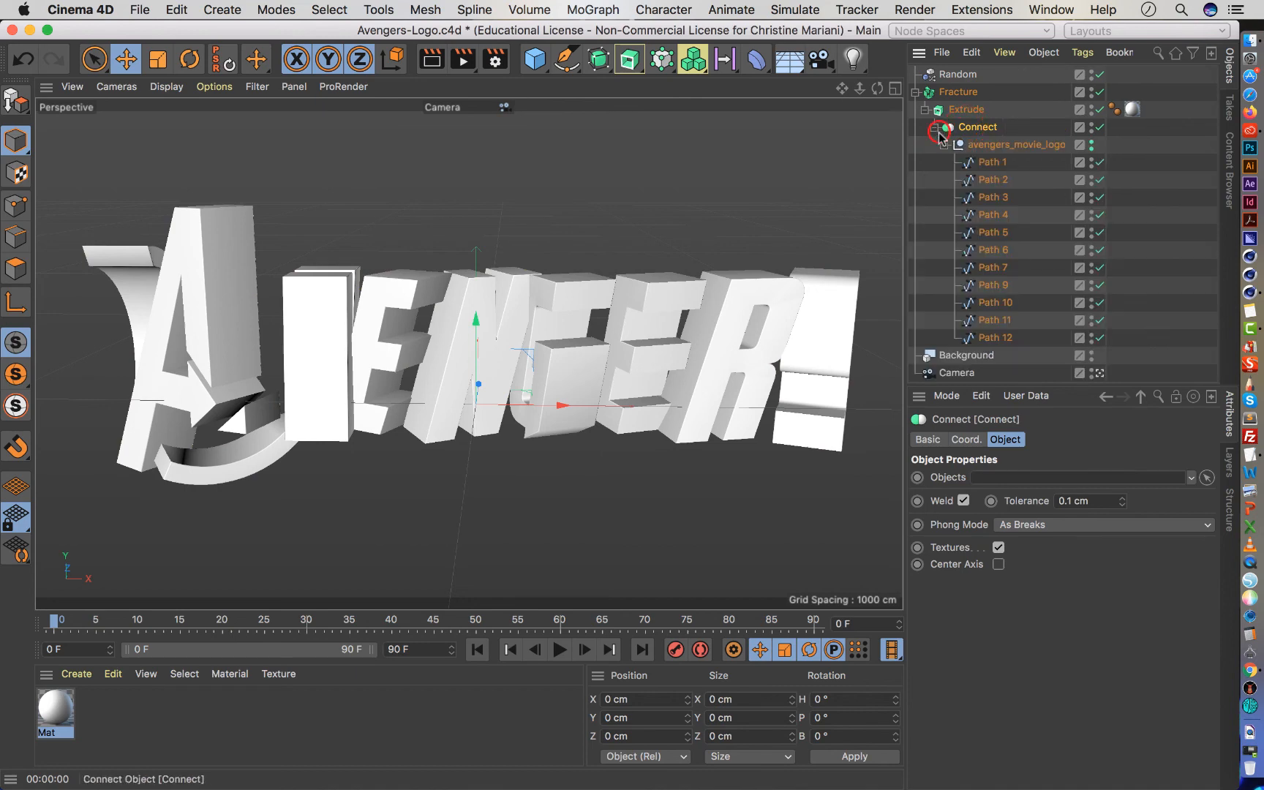
pyautogui.click(933, 128)
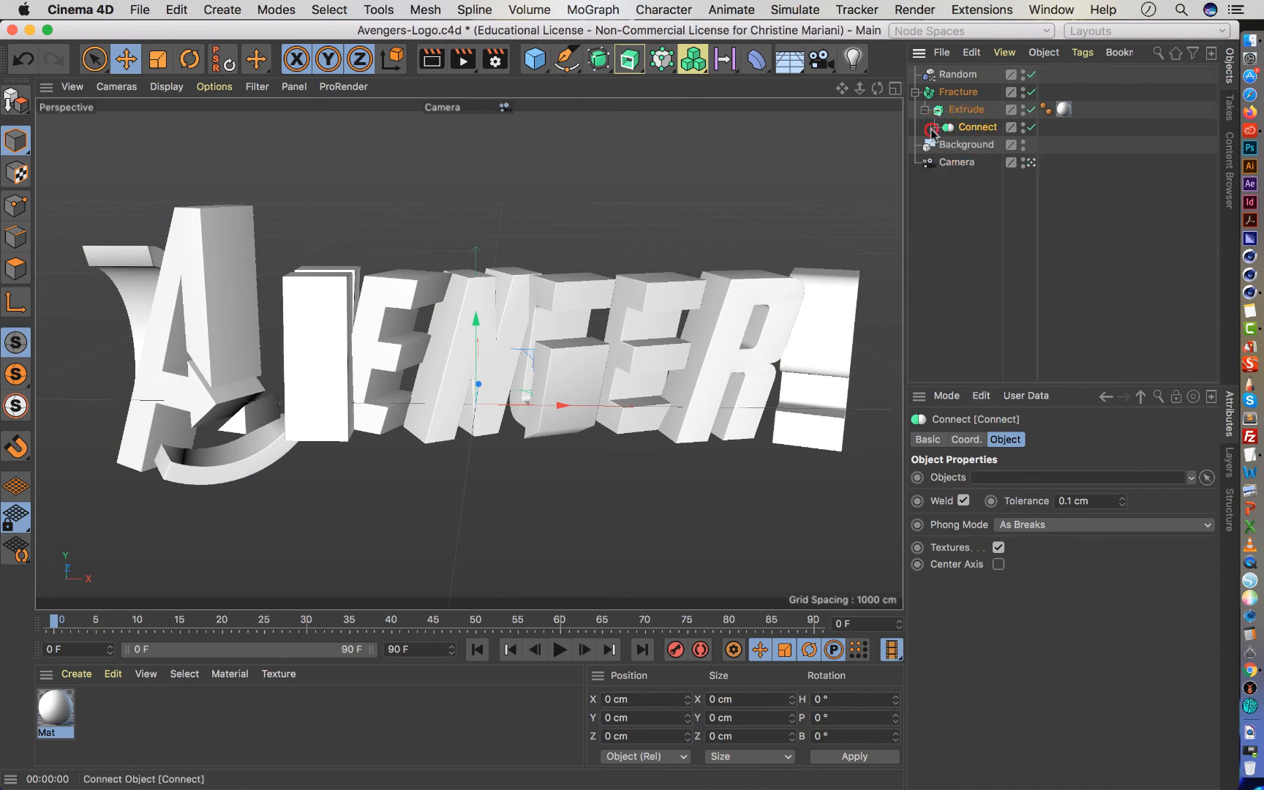
pyautogui.click(965, 110)
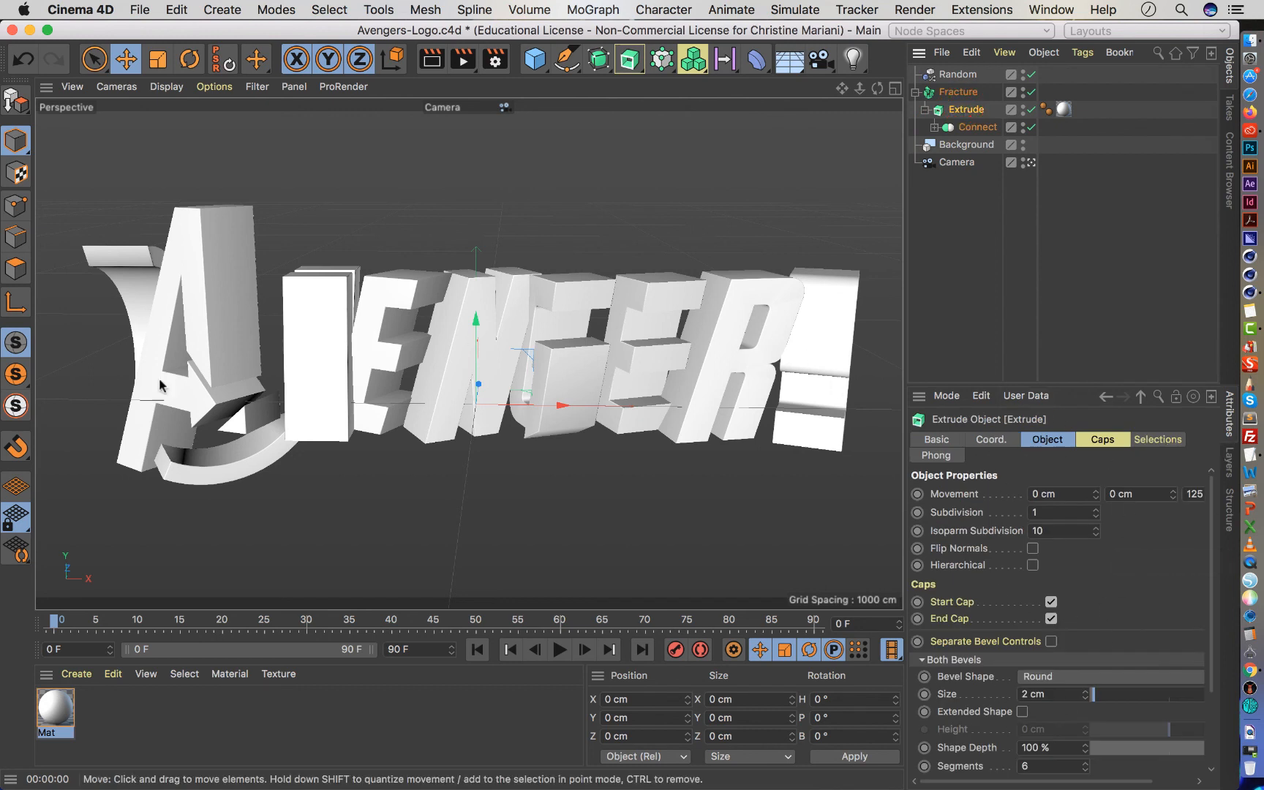
pyautogui.click(952, 94)
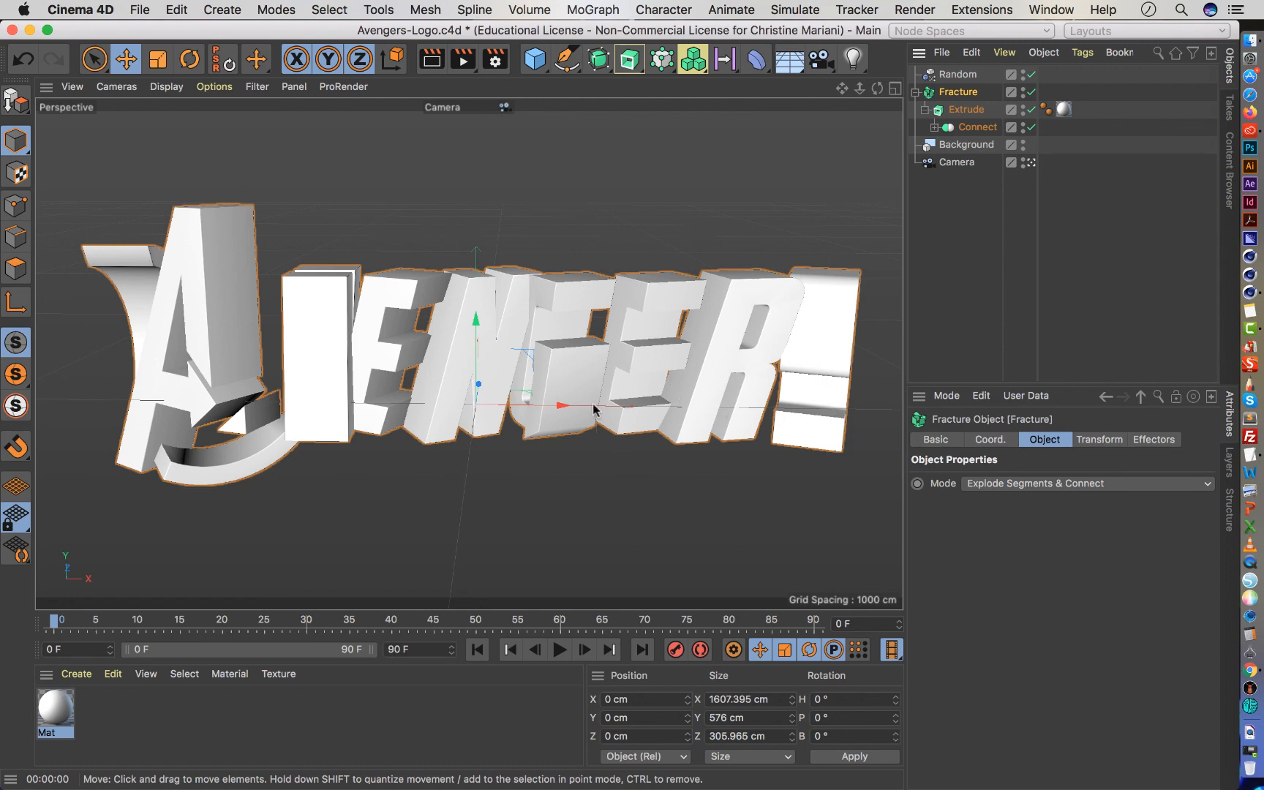
# Switch to Chrome to examine the Avengers main title reference on the Art of the Title page, and return to Cinema 4D.
pyautogui.click(1015, 661)
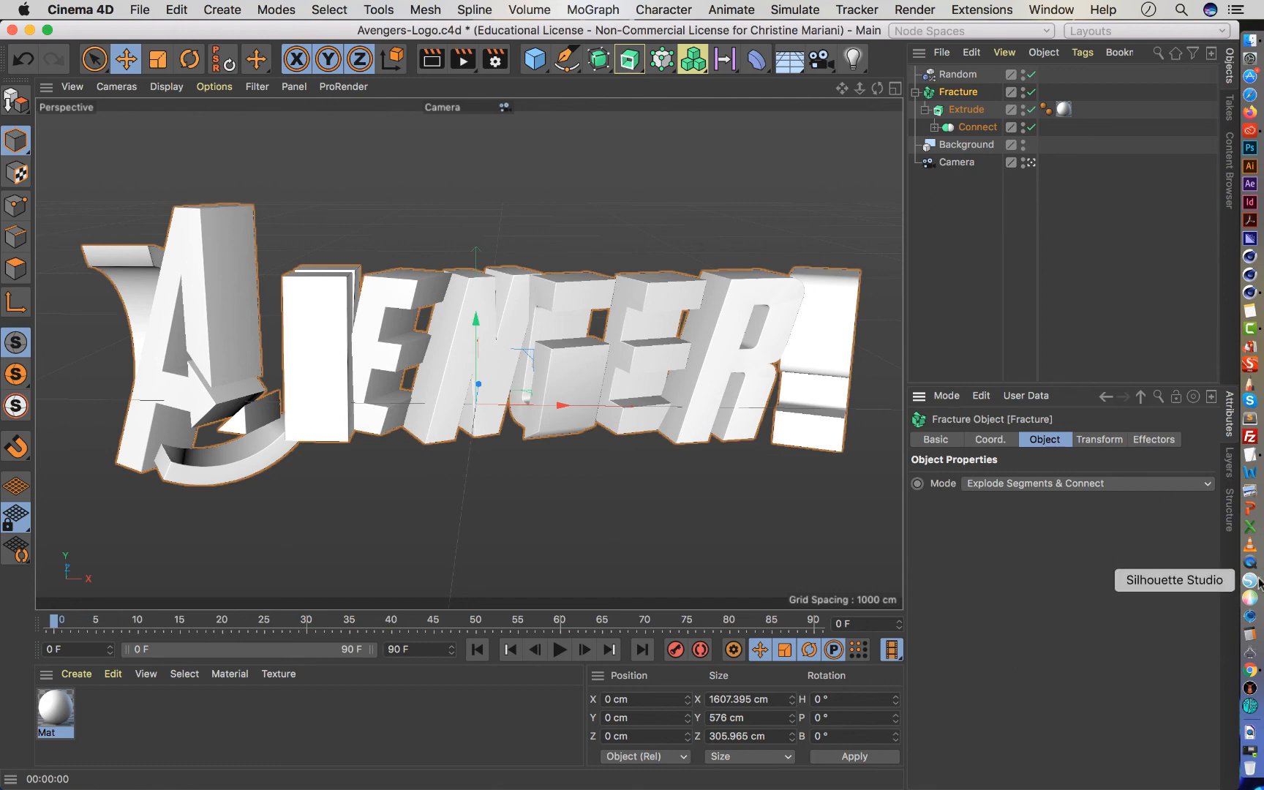
pyautogui.click(1249, 674)
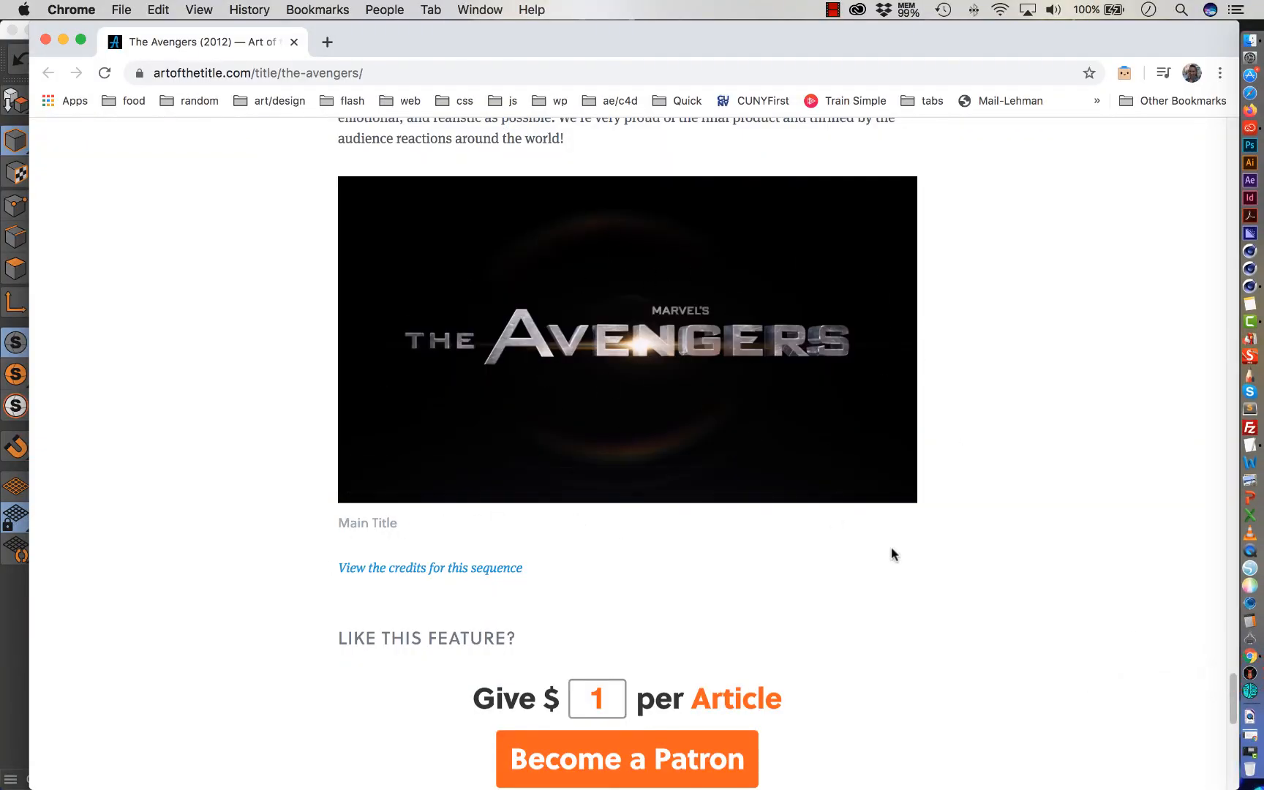
pyautogui.press('super+h')
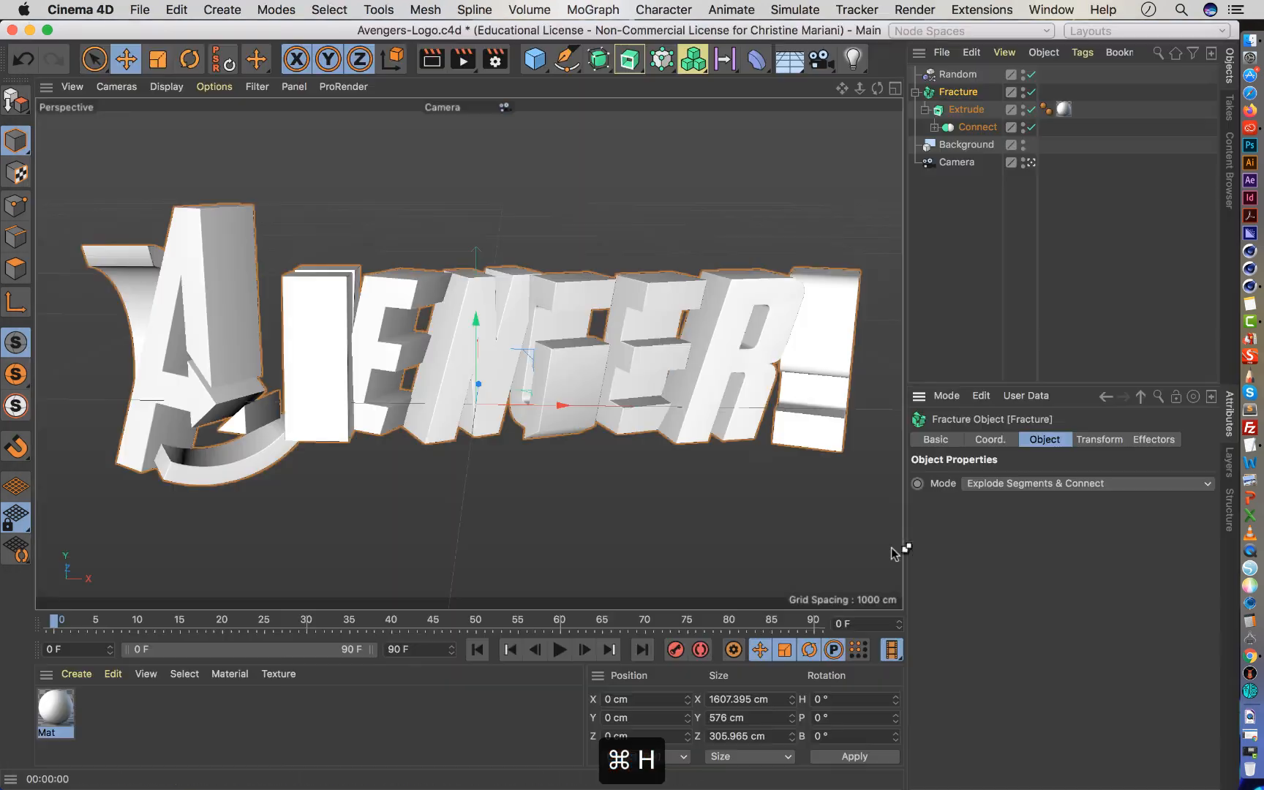